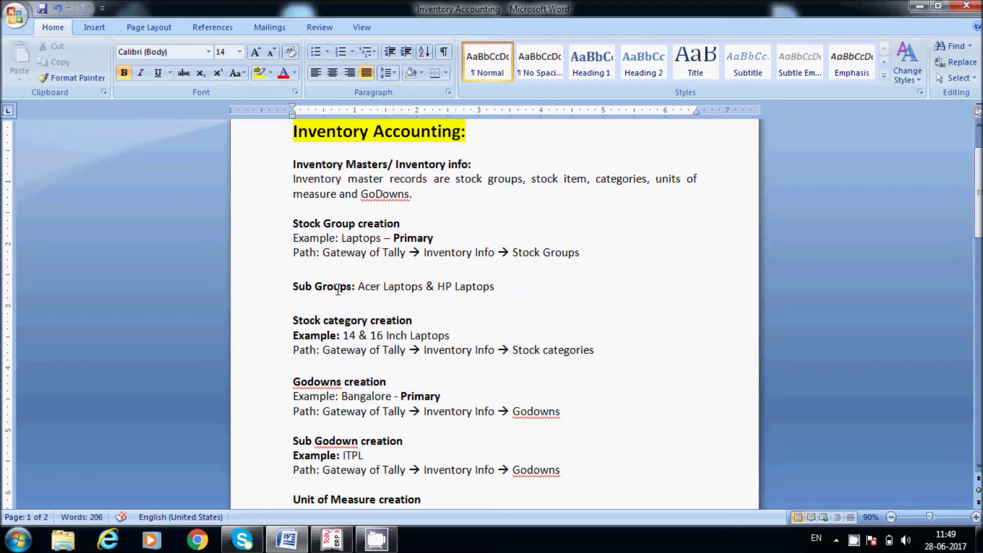
Scroll down the notes toward page 2, then back to the Inventory Masters heading.
key("Down")
key("Down")
key("Down")
key("Down")
key("Down")
key("Down")
key("Down")
key("Down")
key("Down")
key("Down")
key("Down")
key("Down")
key("Down")
key("Down")
key("Down")
key("Down")
key("Down")
key("Down")
key("Down")
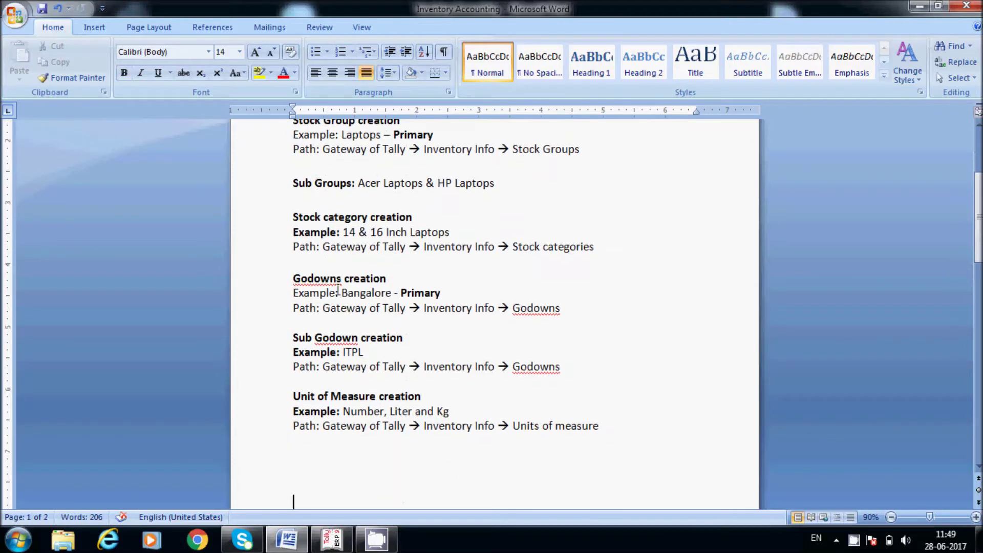
key("Down")
key("Down")
key("Down")
key("Down")
key("Down")
key("Down")
key("Down")
key("Down")
key("Down")
key("Down")
key("Down")
key("Down")
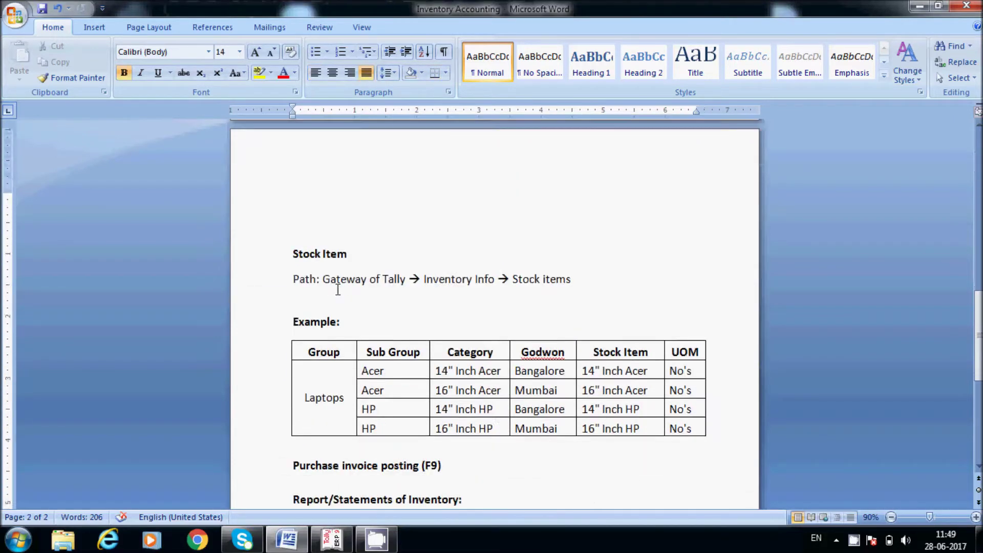
key("Down")
key("Down")
key("Down")
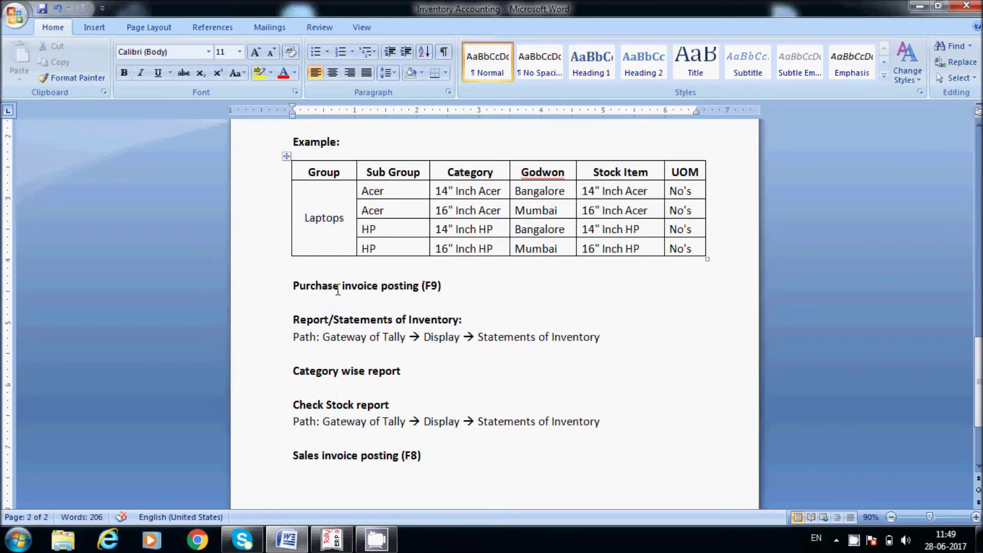
key("Up")
key("Up")
key("Up")
key("Up")
key("Up")
key("Up")
key("Up")
key("Up")
key("Up")
key("Up")
key("Up")
key("Up")
key("Up")
key("Up")
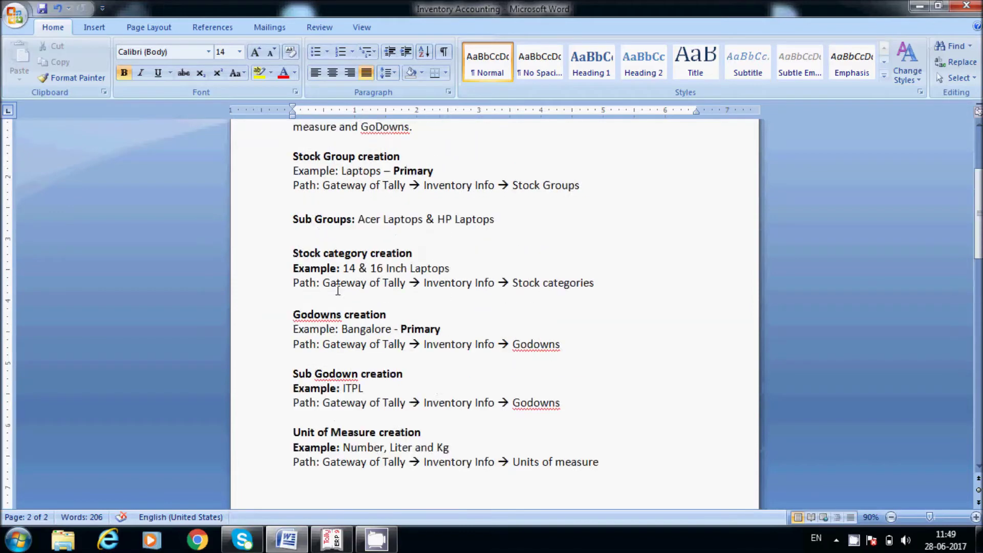
key("Up")
key("Up")
key("Up")
key("ctrl+Home")
key("Down")
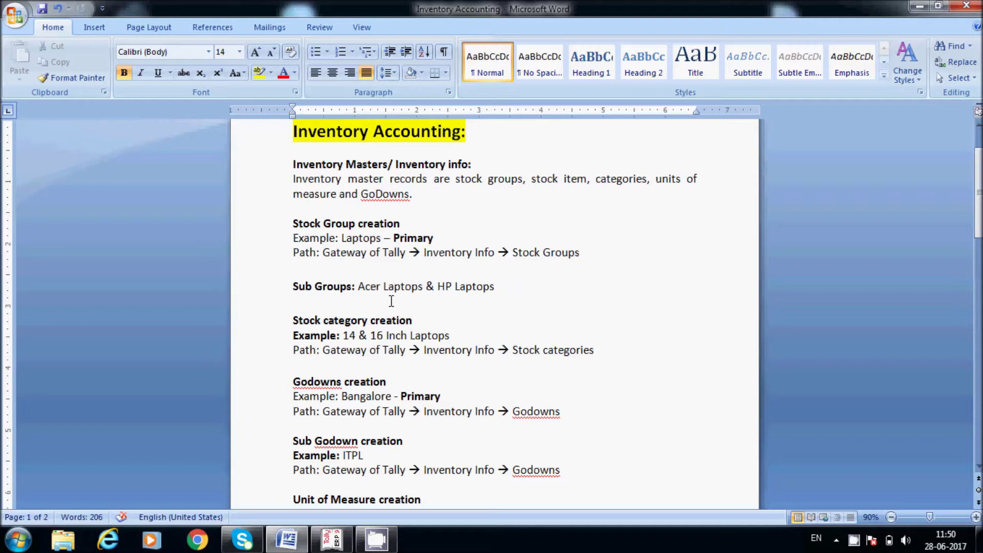
Review the Godowns, ITPL example and Unit of Measure notes, moving on toward page 2.
left_click(388, 382)
left_click(377, 460)
key("Down")
key("Down")
key("Down")
key("Down")
key("Down")
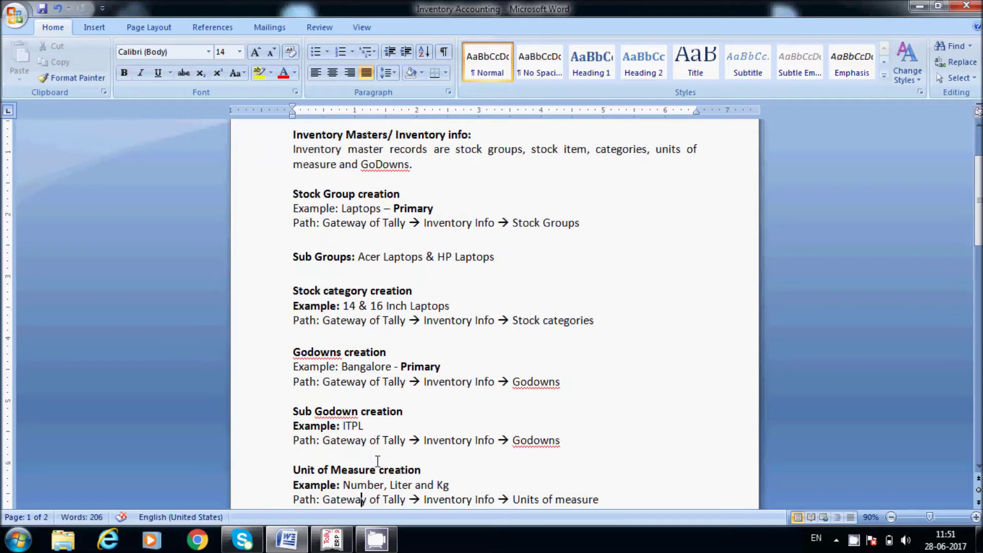
key("Down")
key("Down")
left_click(474, 442)
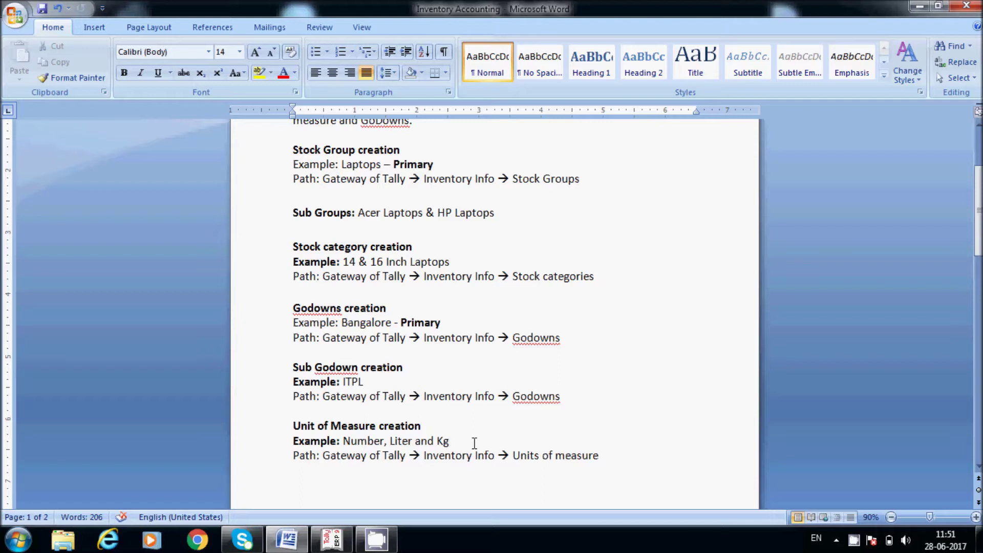
key("Return")
key("Return")
key("Return")
key("Return")
key("Return")
key("Return")
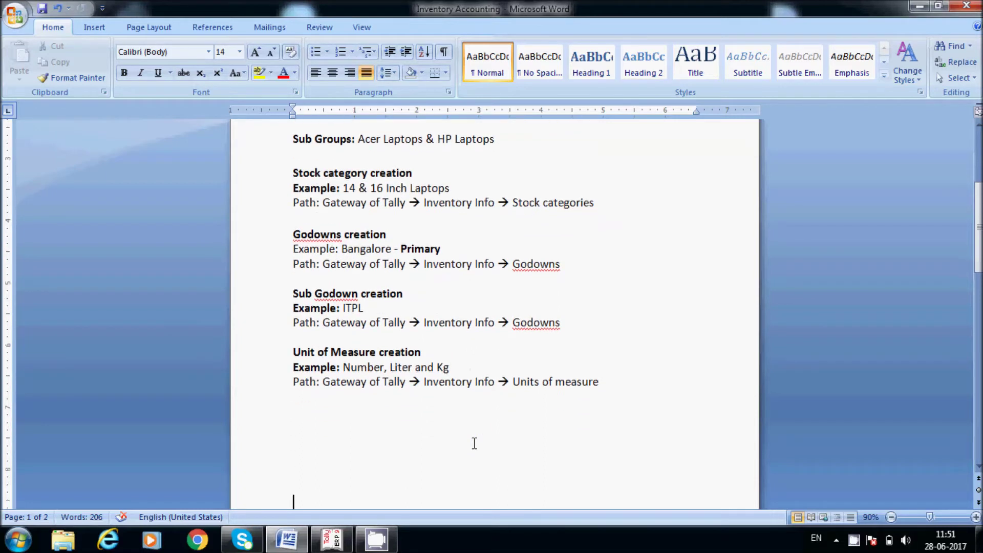
key("Return")
key("Return")
scroll(474, 443, "down", 2)
scroll(474, 443, "down", 2)
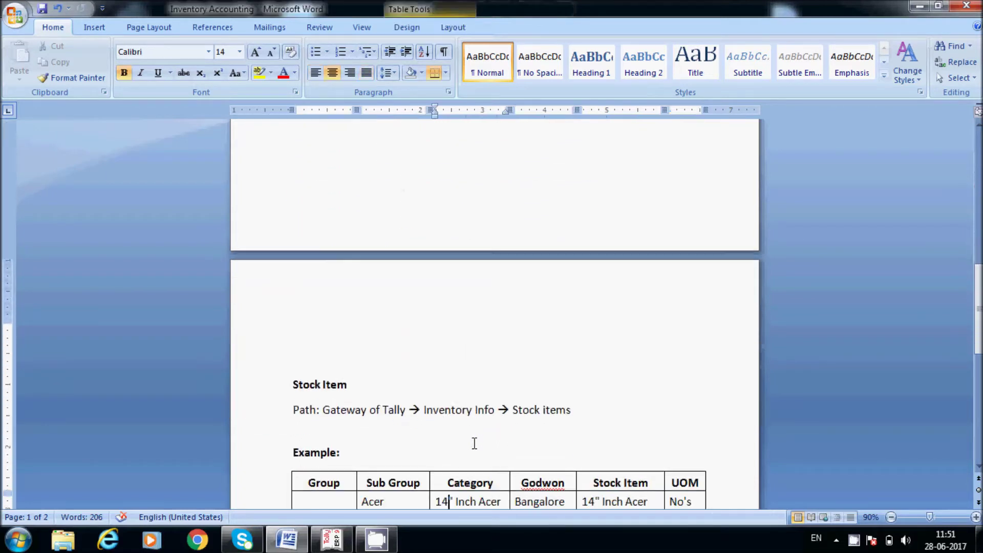
scroll(473, 443, "down", 2)
scroll(474, 444, "down", 2)
scroll(474, 443, "down", 2)
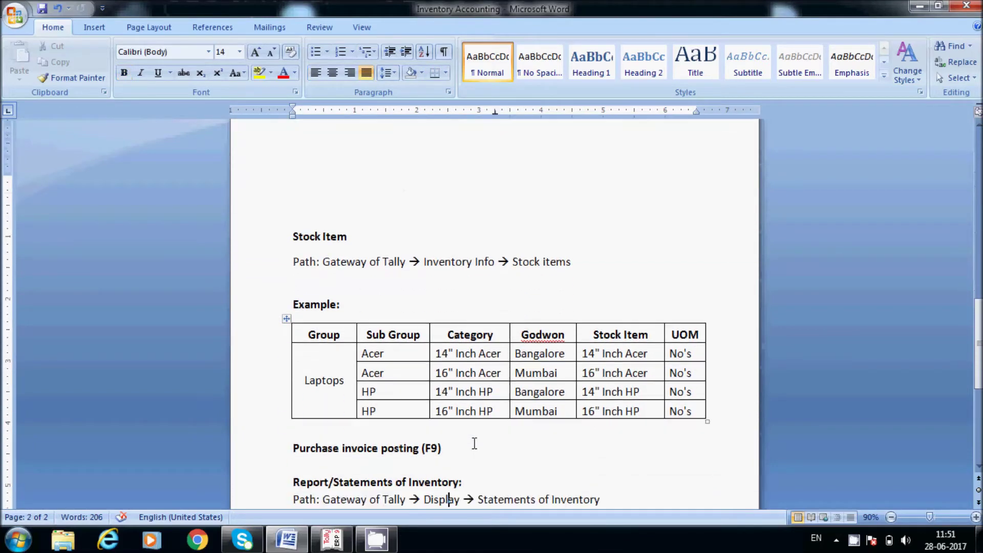
scroll(474, 444, "down", 2)
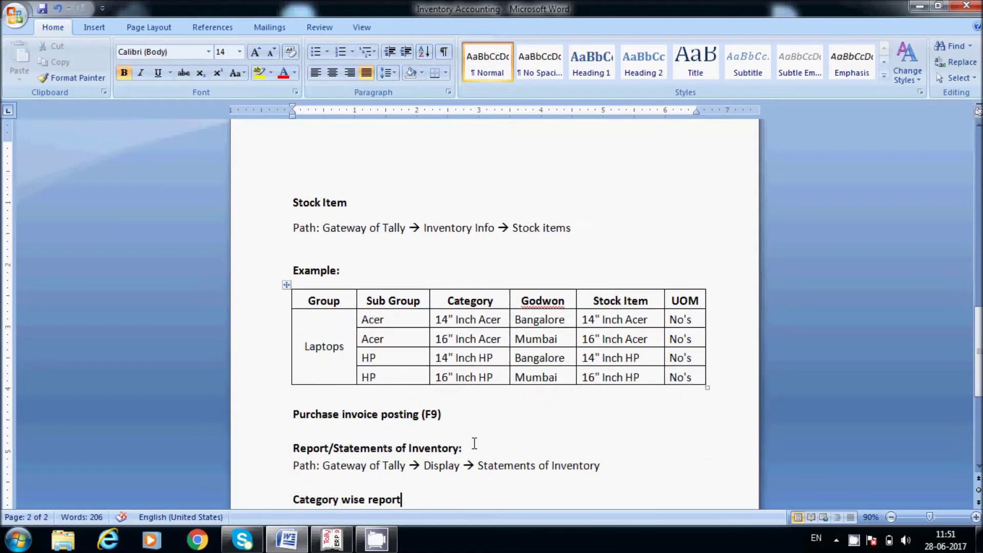
scroll(474, 444, "down", 2)
scroll(474, 444, "down", 1)
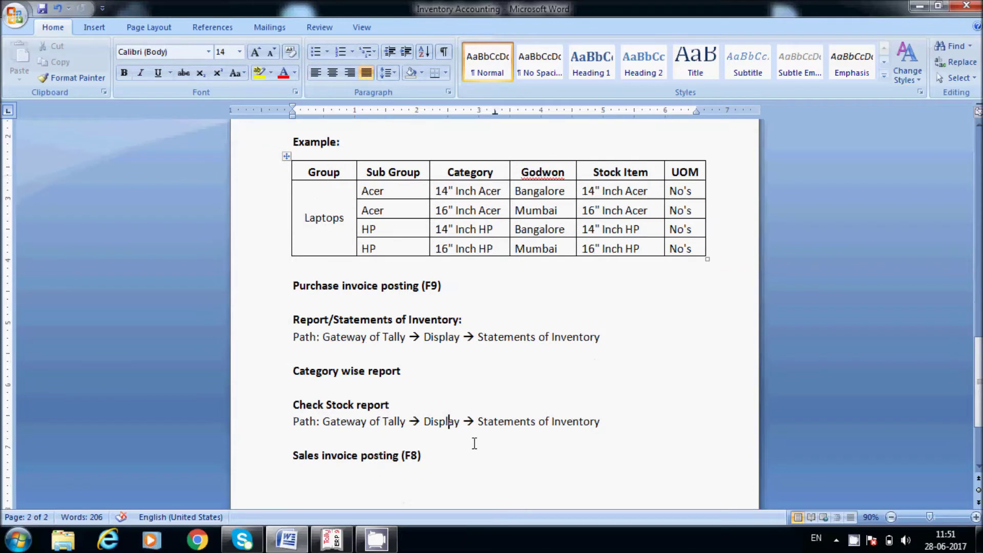
scroll(474, 444, "up", 1)
scroll(474, 443, "up", 5)
scroll(474, 443, "up", 3)
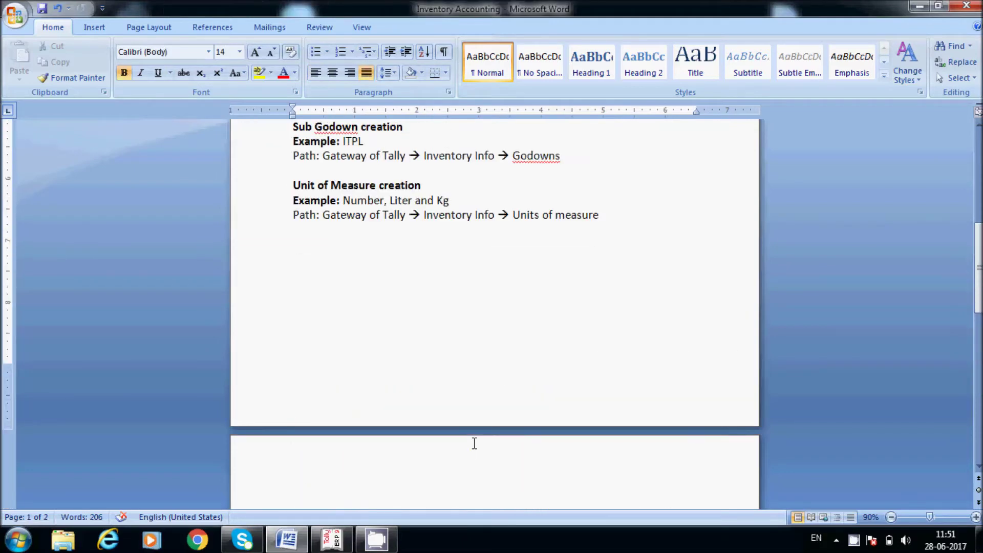
scroll(474, 443, "up", 1)
scroll(474, 444, "up", 1)
scroll(474, 443, "down", 2)
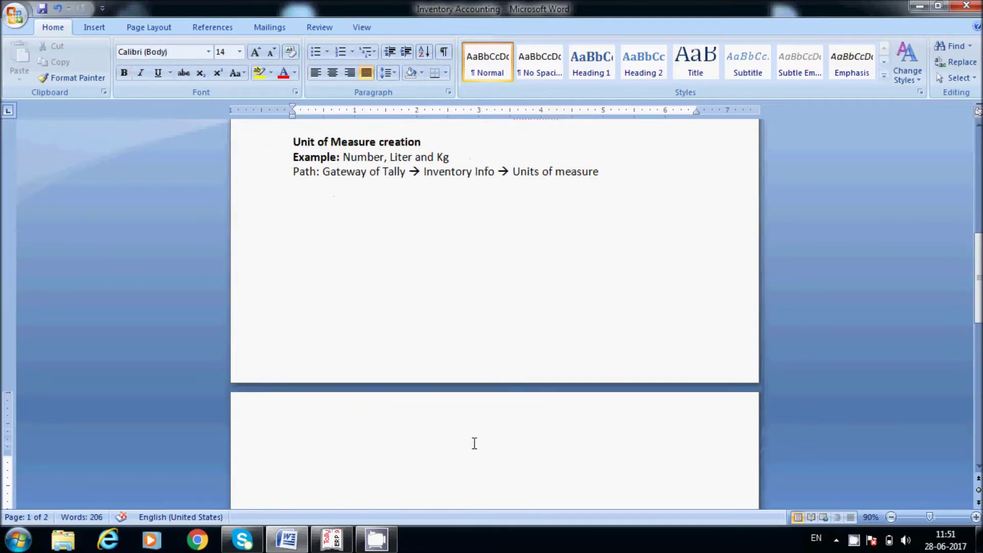
scroll(474, 443, "down", 4)
scroll(474, 443, "down", 1)
Create the stock group 'Laptops' under Primary in Tally, then switch back to Word.
key("alt+Tab")
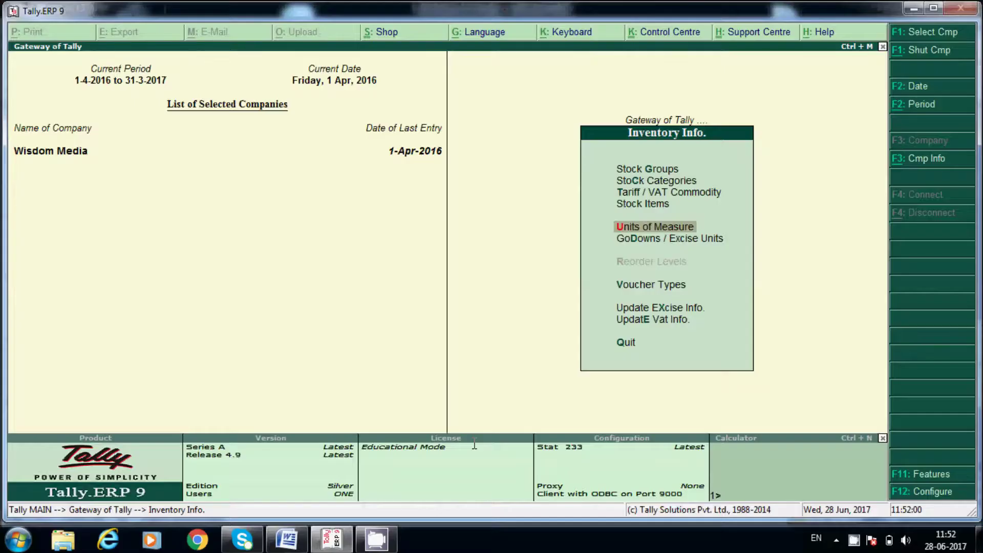
key("Escape")
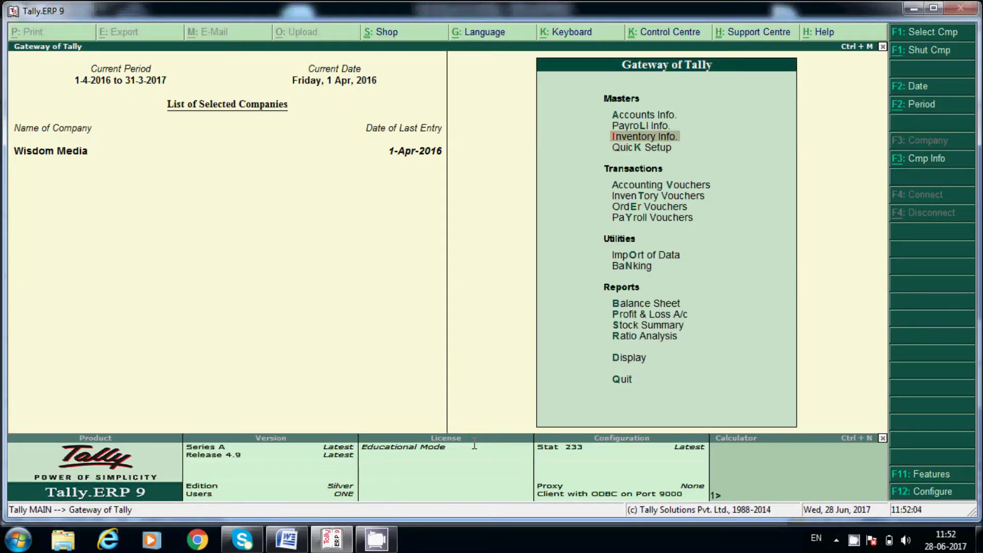
key("Return")
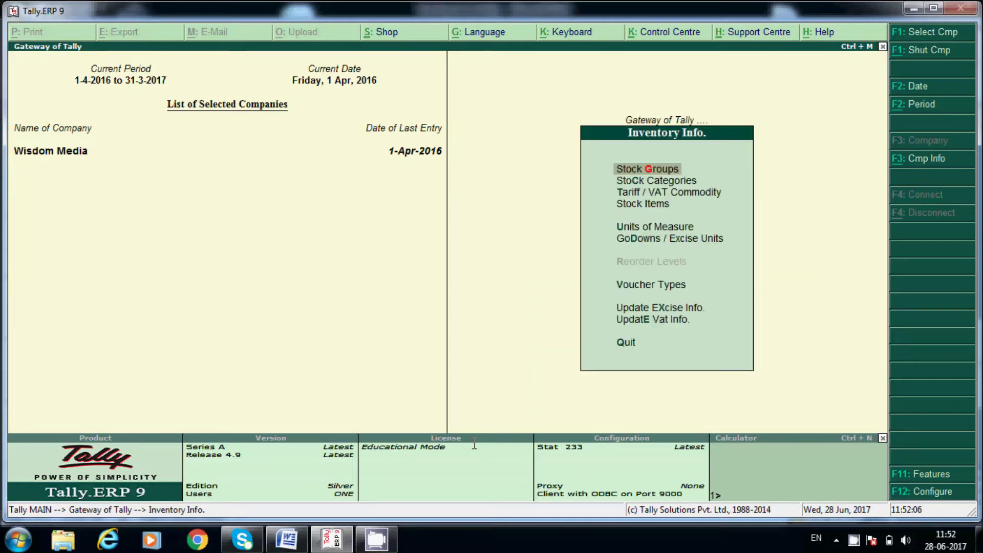
key("alt+Tab")
key("alt+Tab")
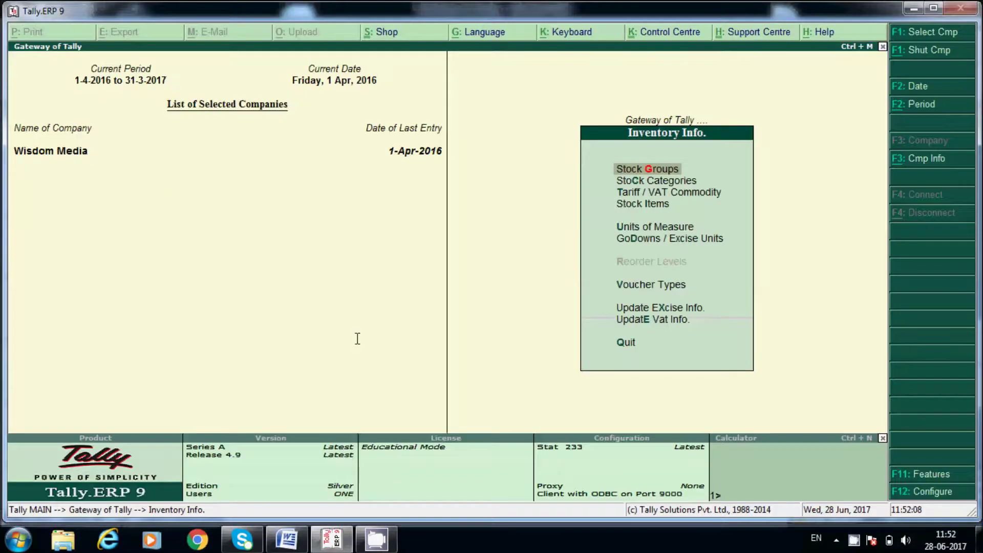
key("Return")
key("Return")
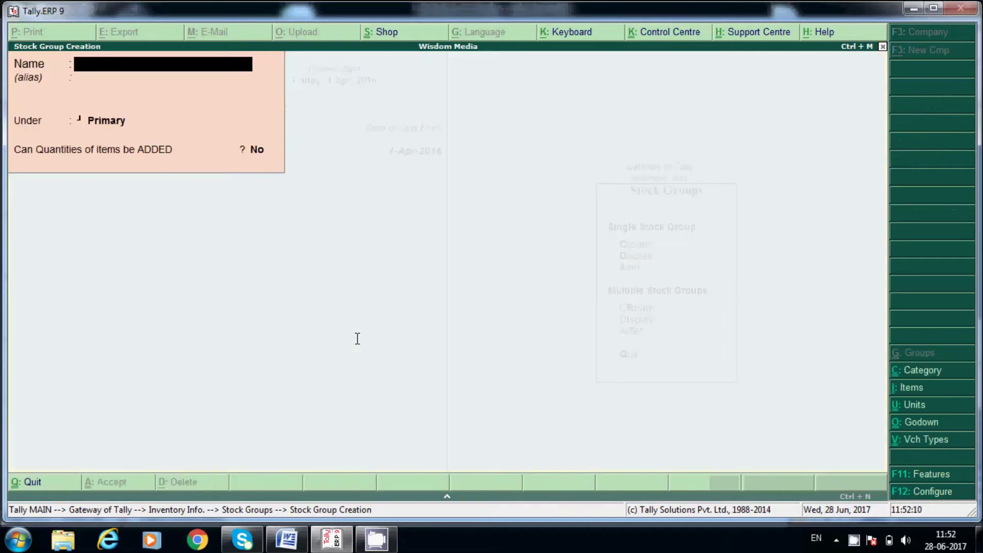
type("Lapt")
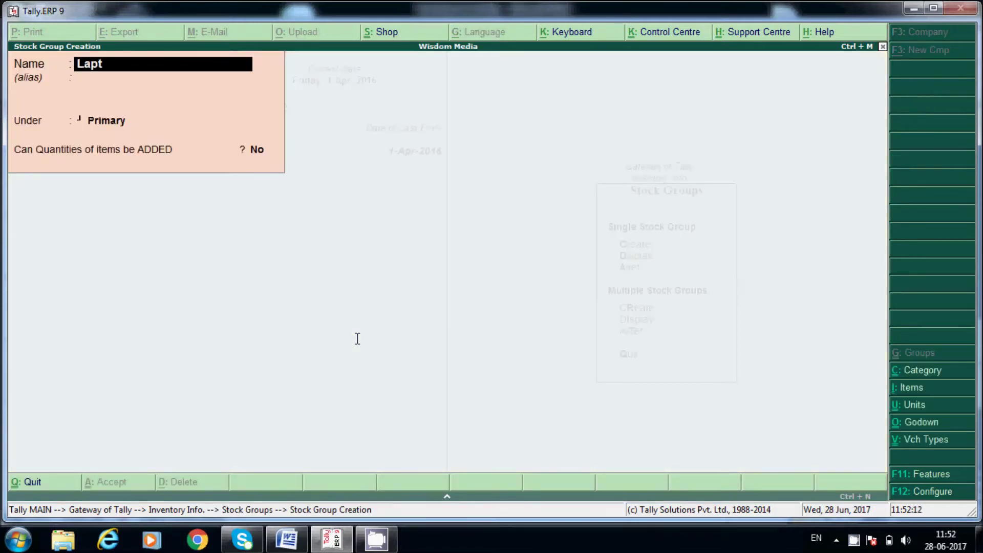
type("ops")
key("Return")
key("Return")
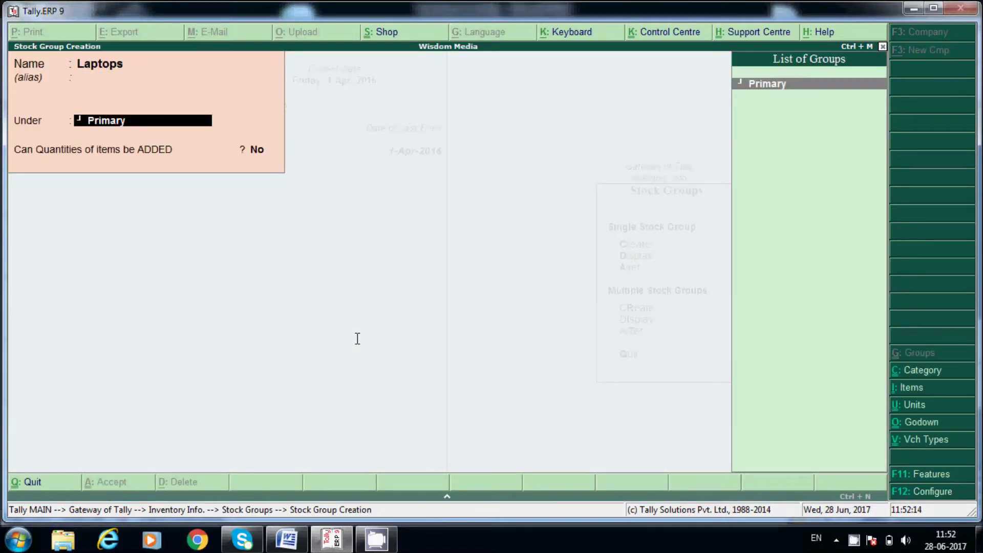
key("Return")
key("Return")
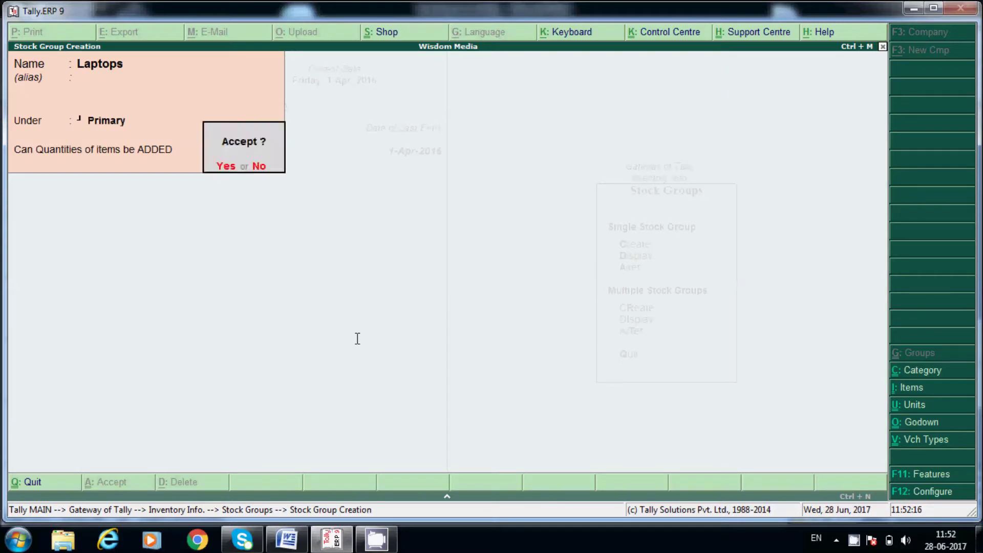
key("Return")
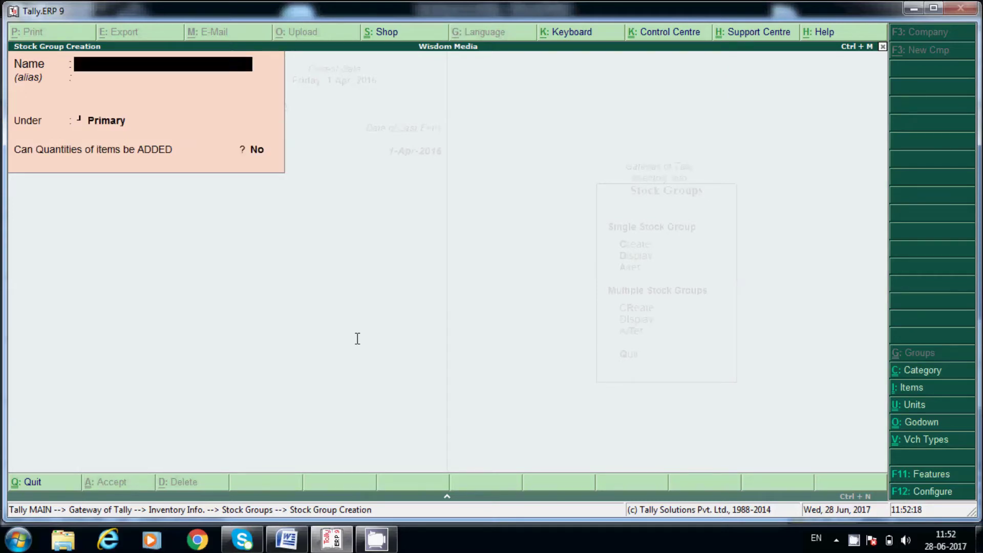
key("Escape")
key("Return")
key("alt+Tab")
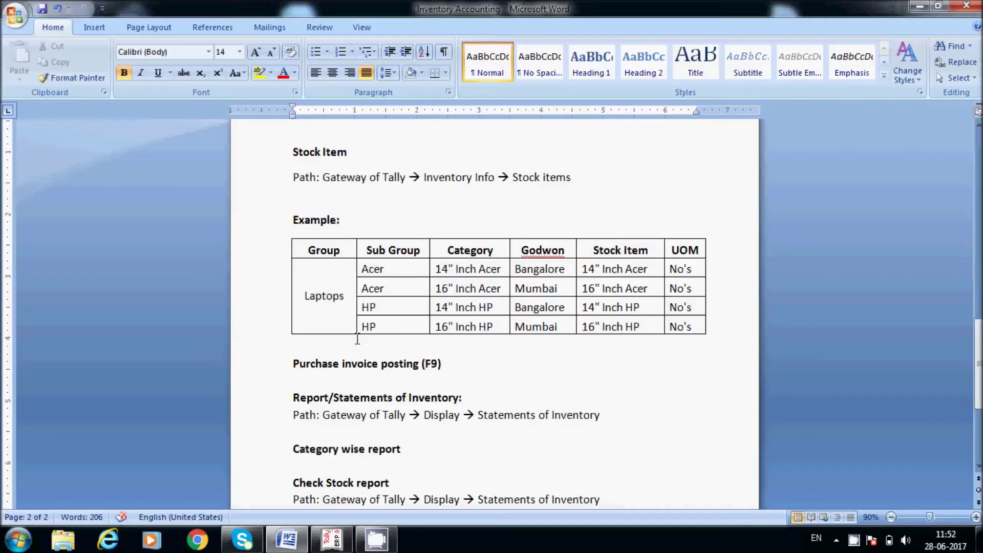
Create the 'Acer Laptops' stock group under Laptops, checking the notes' example table.
key("alt+Tab")
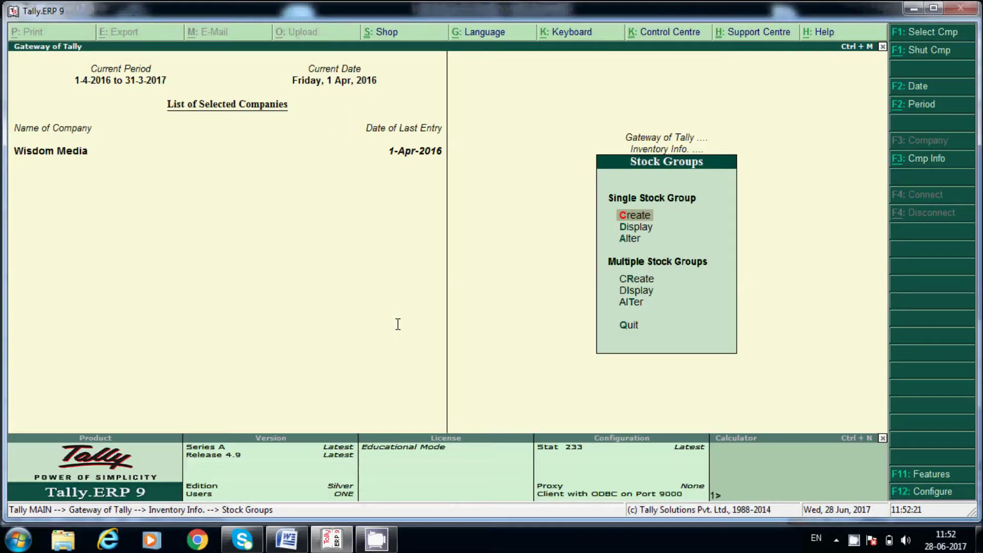
key("Return")
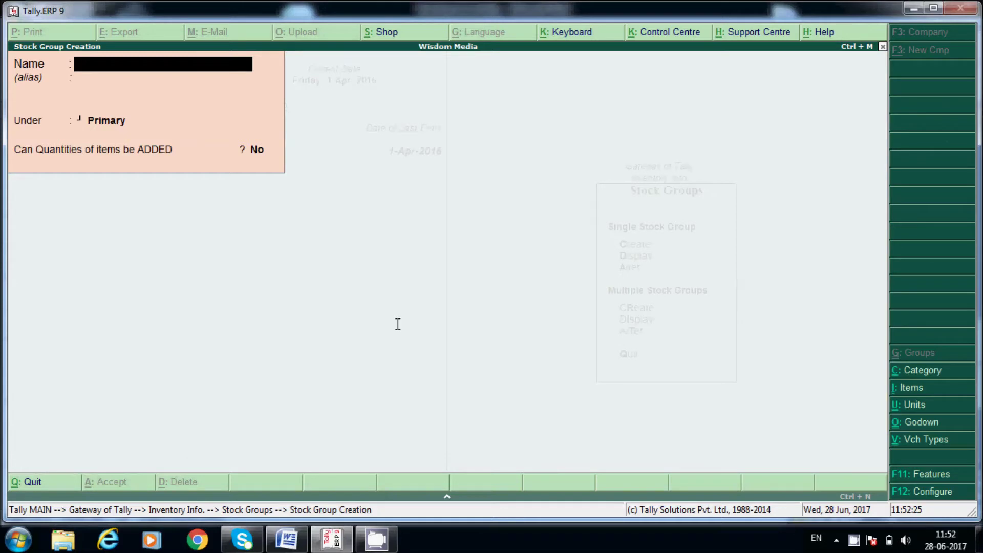
type("Acer L")
type("apo")
key("BackSpace")
type("top")
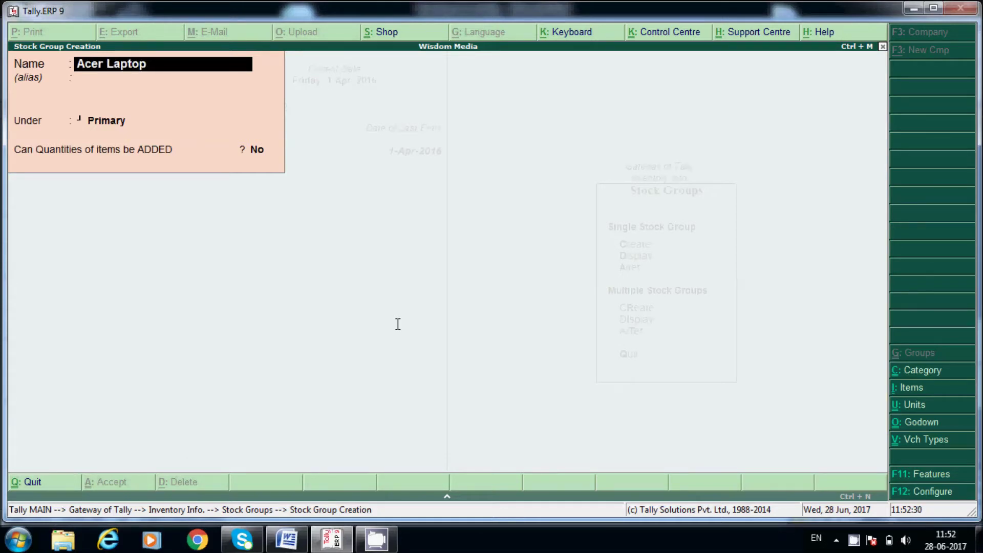
type("s")
key("alt+Tab")
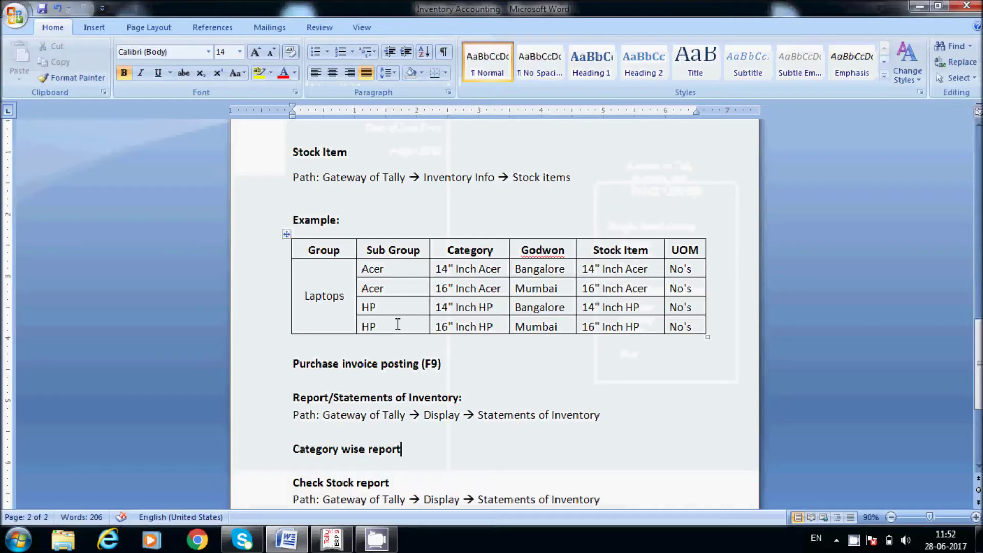
key("alt+Tab")
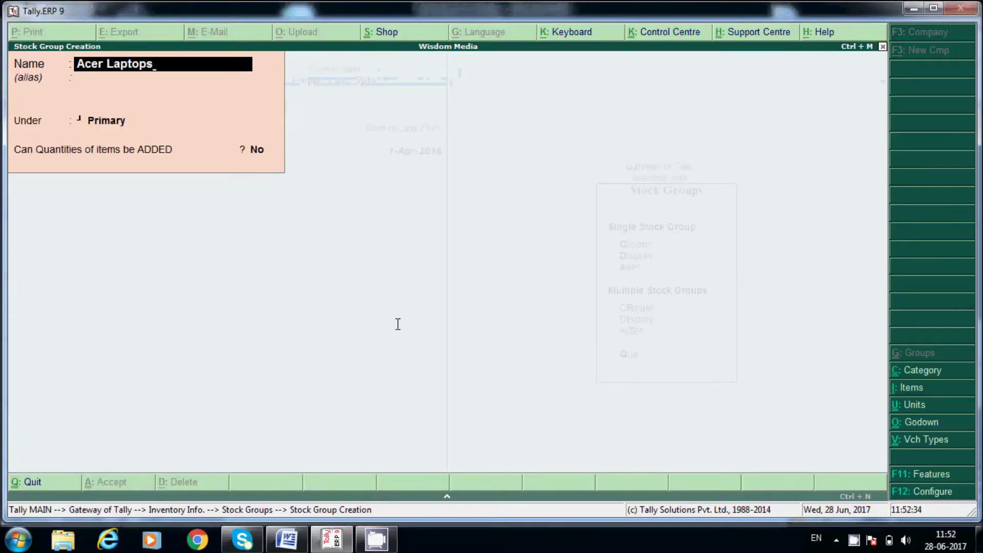
key("Return")
key("Return")
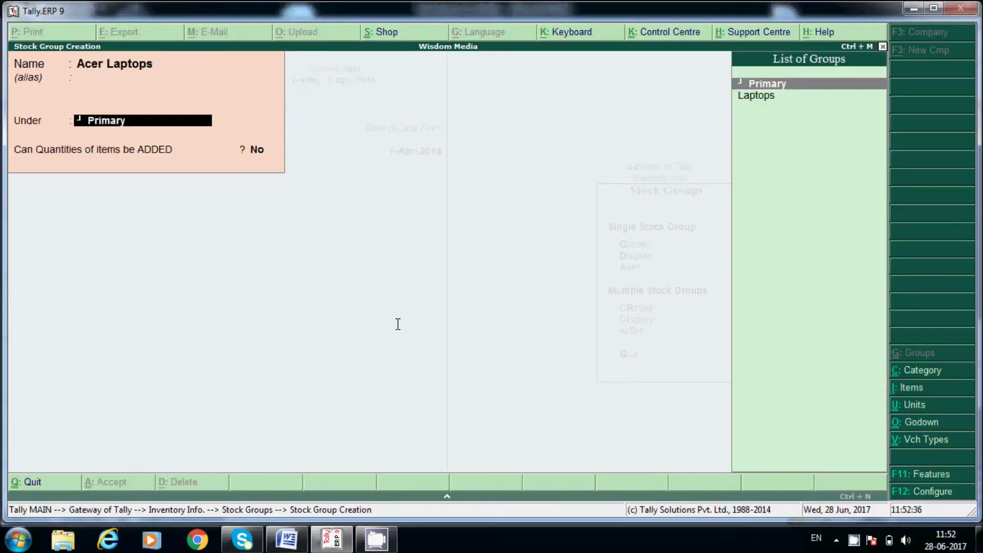
key("Down")
key("Return")
key("Return")
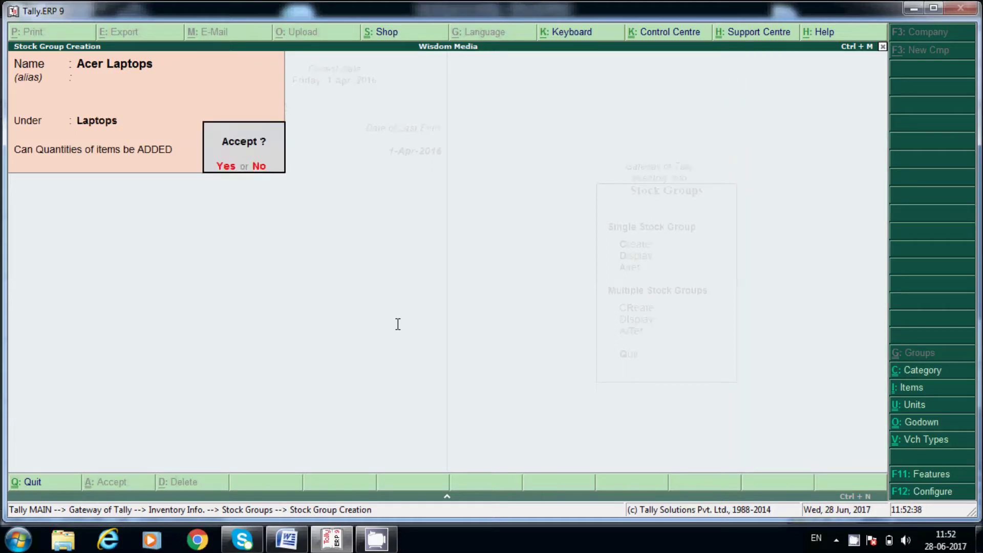
key("Return")
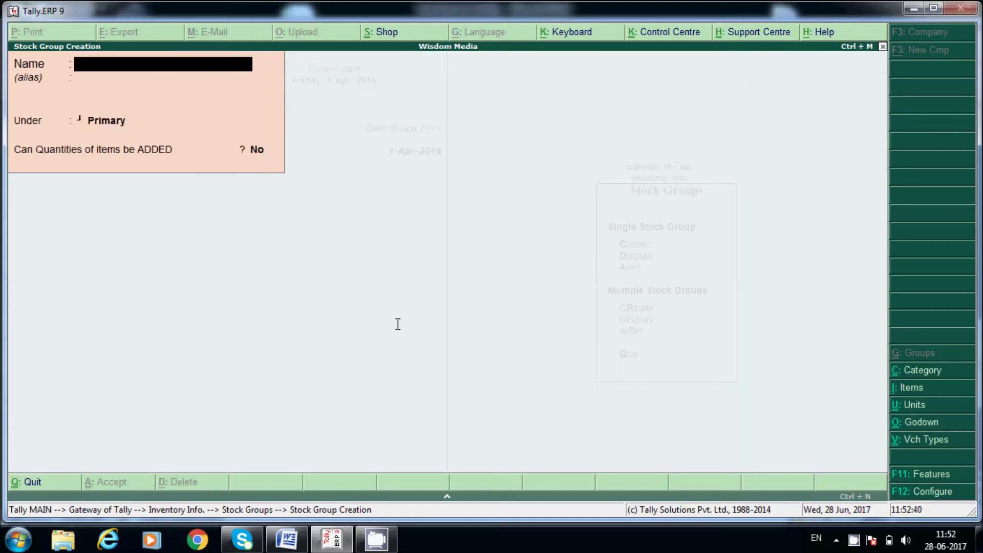
type("HP")
type(" Laptps")
Create the 'HP Laptops' stock group under Laptops, correcting the misspelled name.
key("BackSpace")
key("BackSpace")
type("ops")
key("Return")
key("Return")
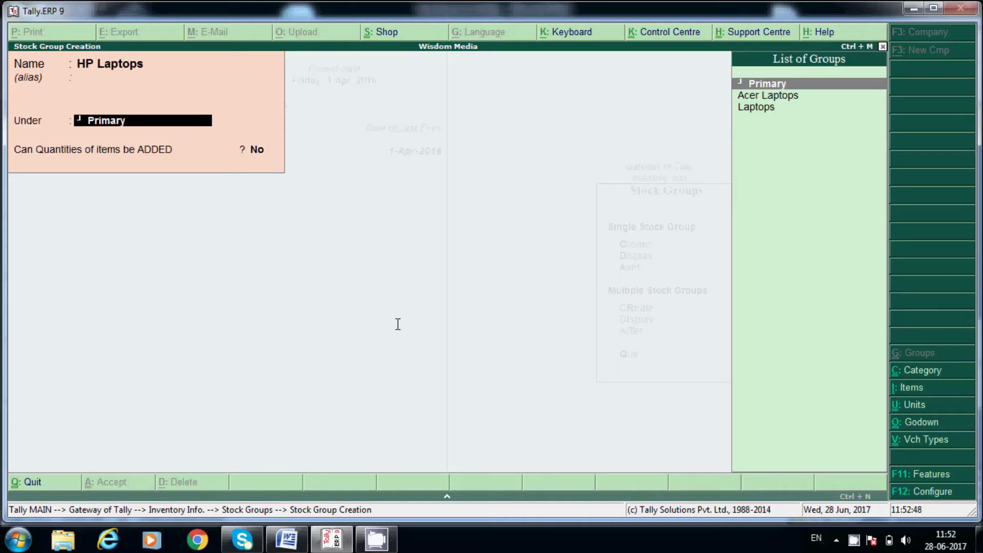
key("Down")
key("Down")
key("Return")
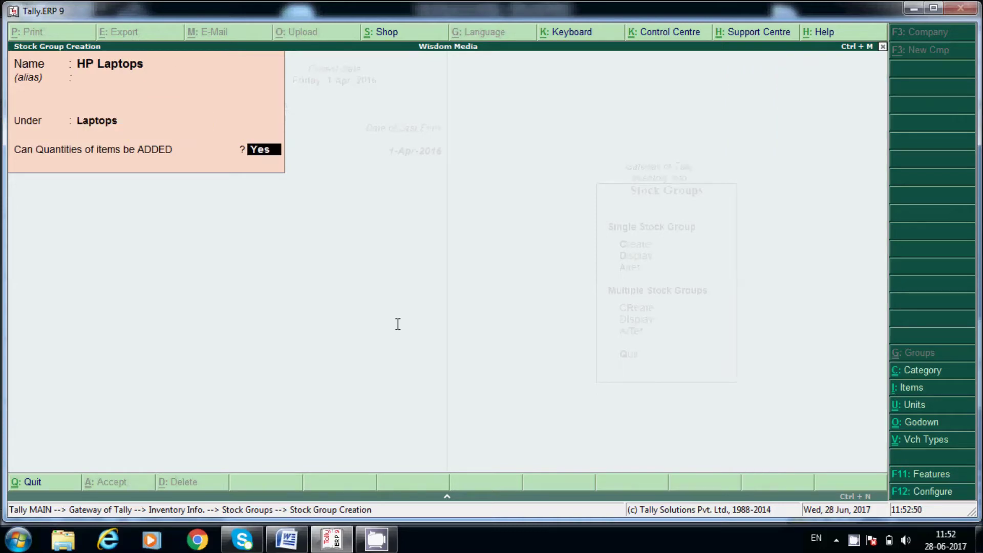
key("Return")
key("Return")
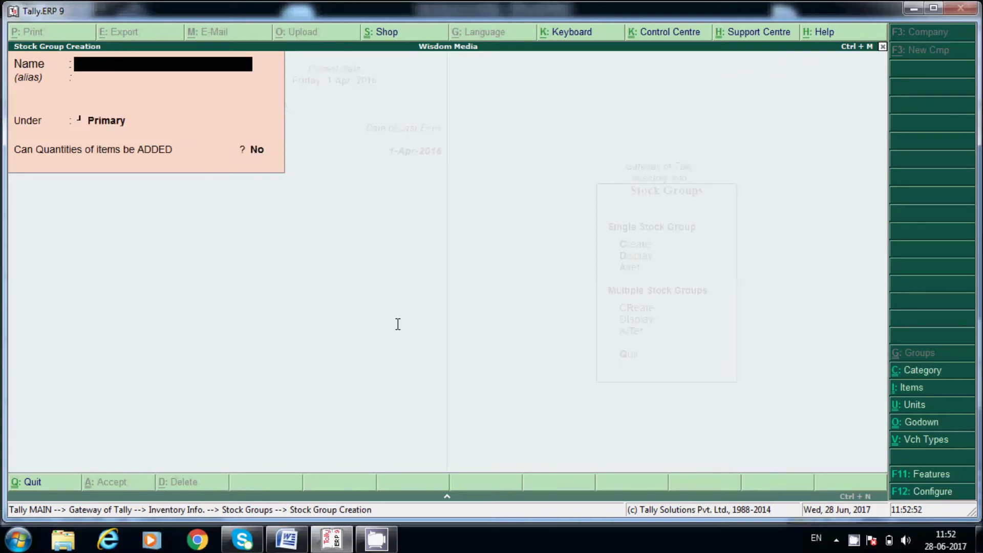
Check the notes, then quit Stock Group Creation back to the inventory menu.
key("alt+Tab")
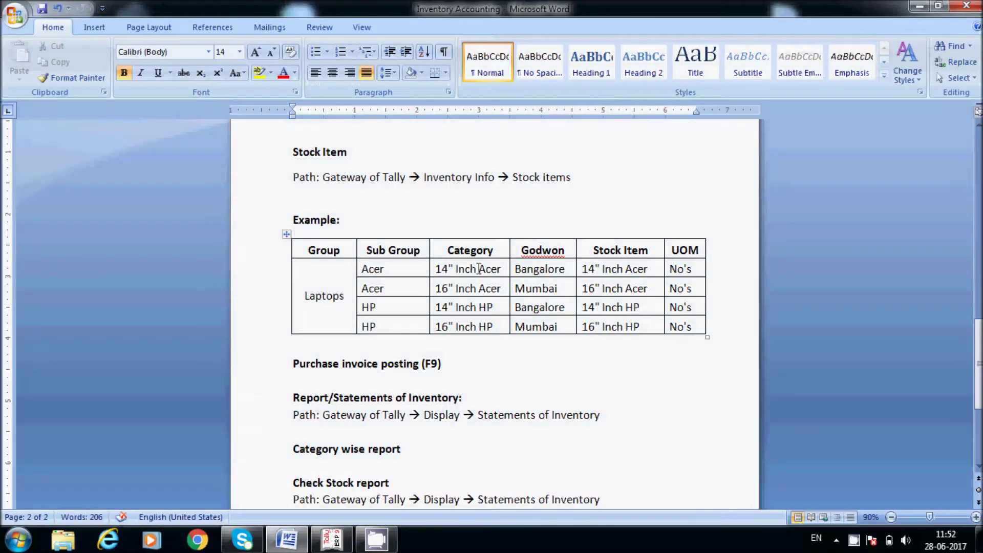
key("alt+Tab")
key("Escape")
key("Return")
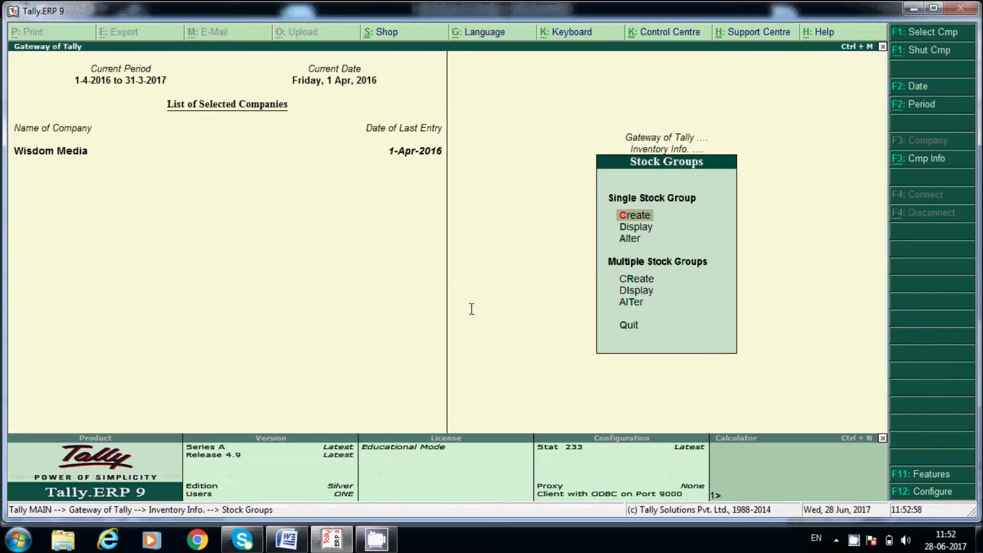
key("Escape")
Create the stock category '14" Acer Laptops' under Primary.
key("Down")
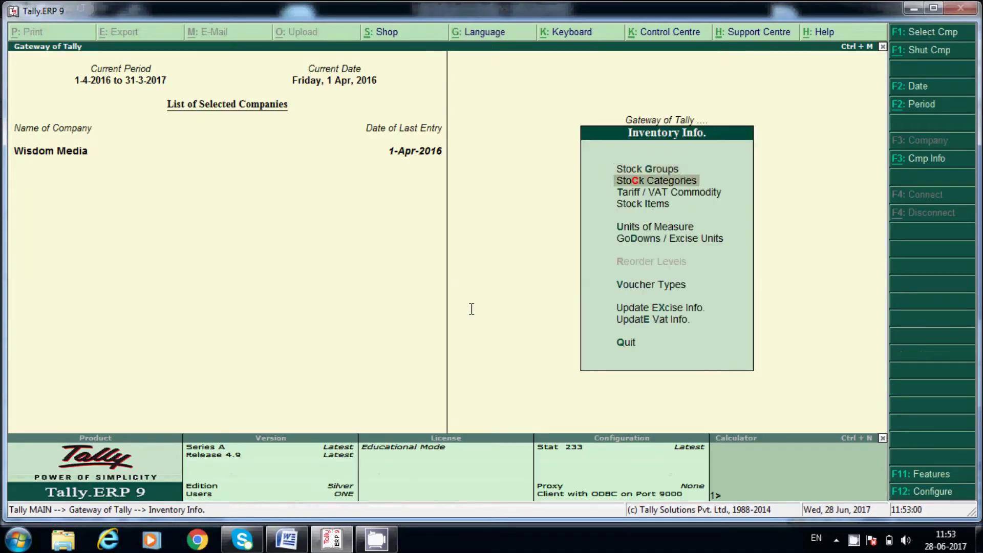
key("Return")
key("Return")
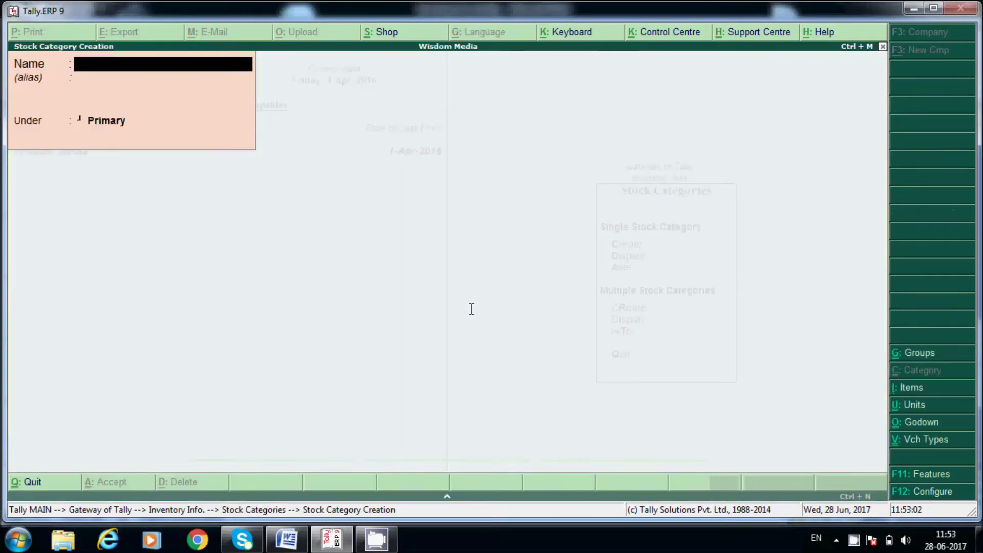
key("alt+Tab")
key("alt+Tab")
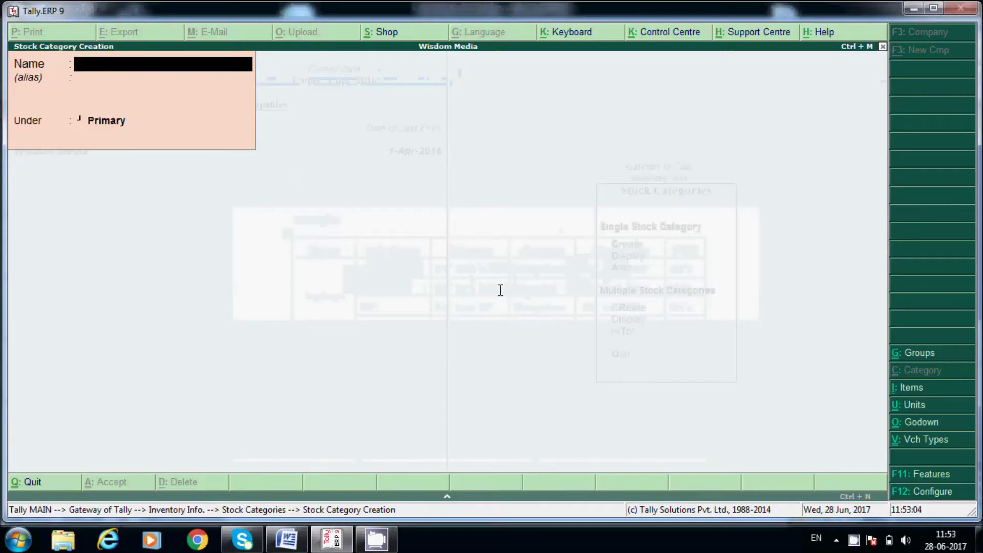
type("14")
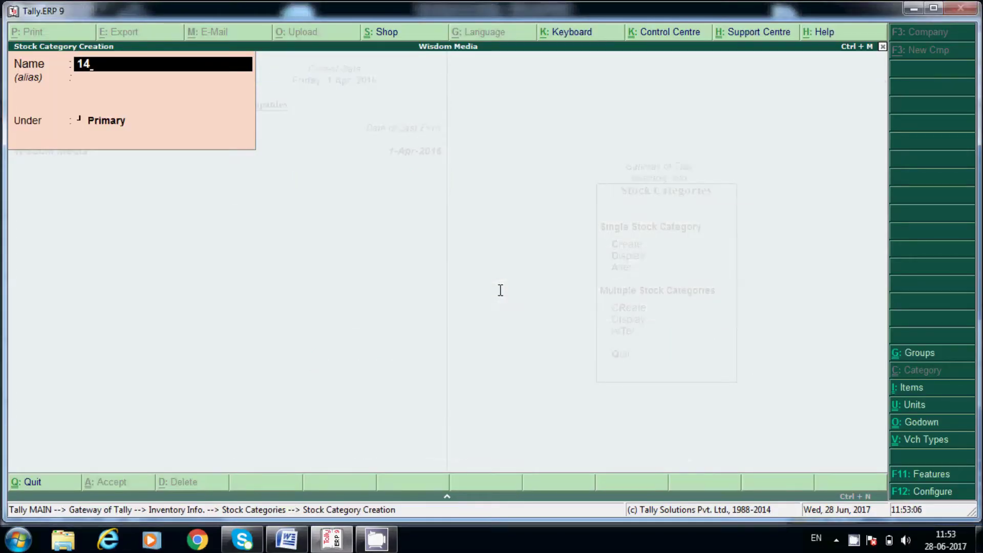
type("\" Ac")
type("er La")
type("ptop")
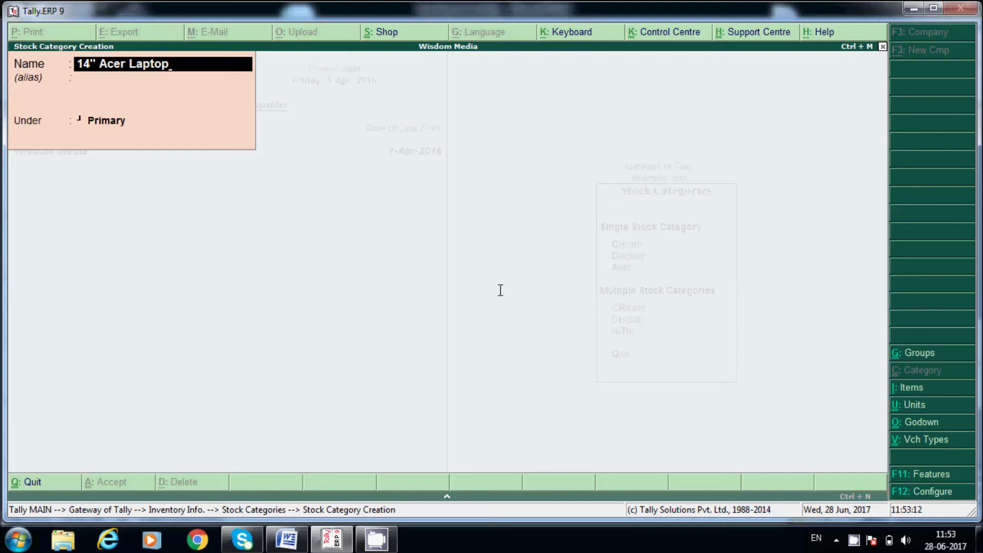
type("s")
key("Return")
key("Return")
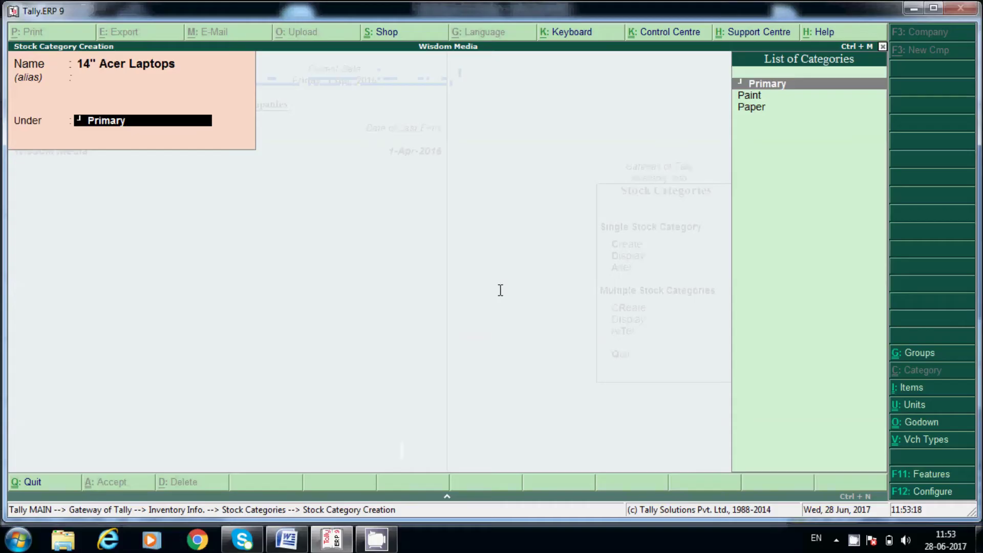
key("Return")
key("Return")
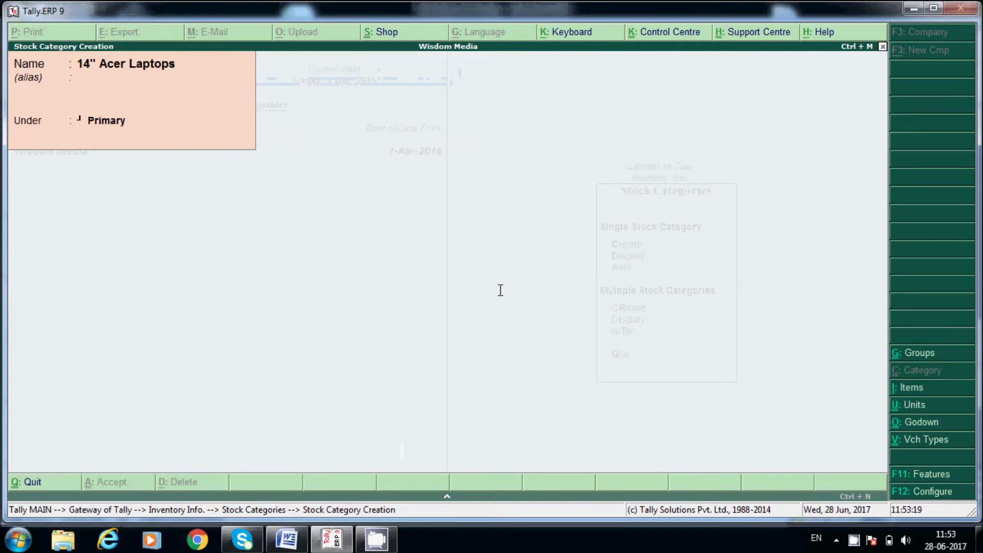
key("alt+Tab")
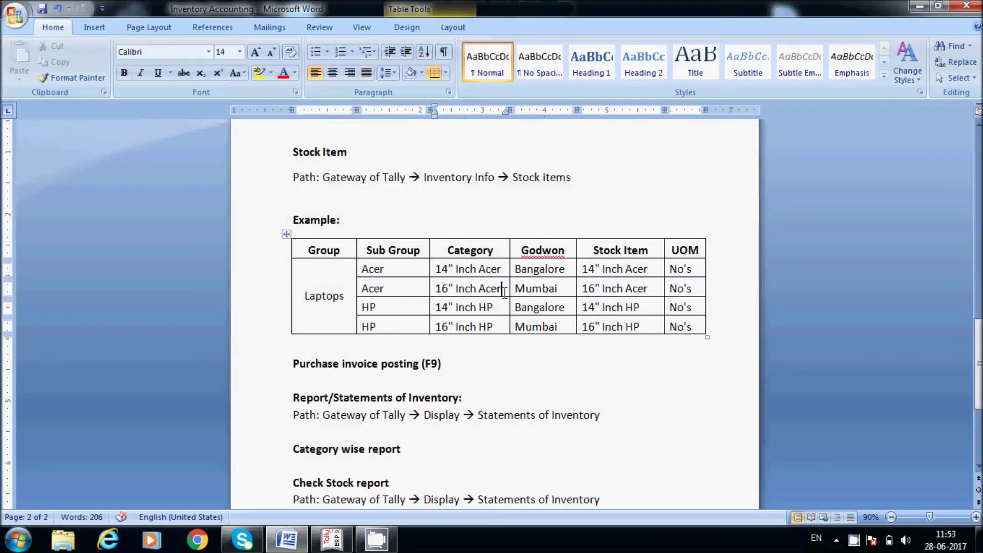
Create the '16" Acer Laptops' stock category under Primary.
key("alt+Tab")
type("16")
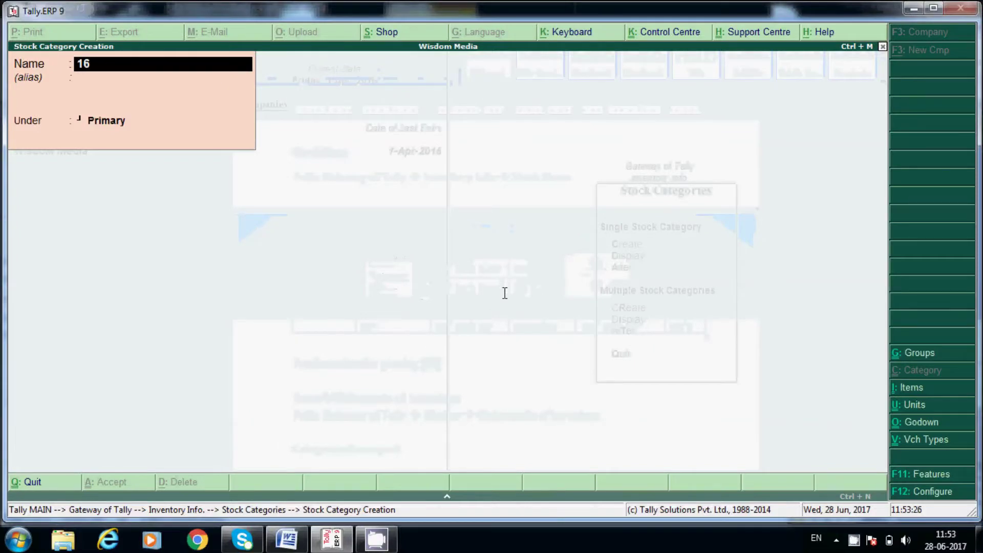
type("\" Acer")
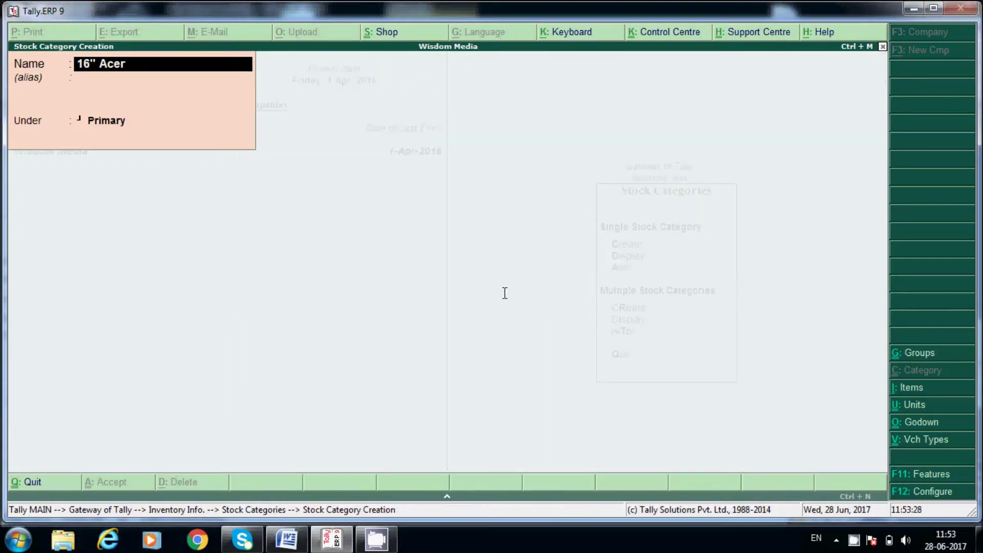
type(" Laptops")
key("Return")
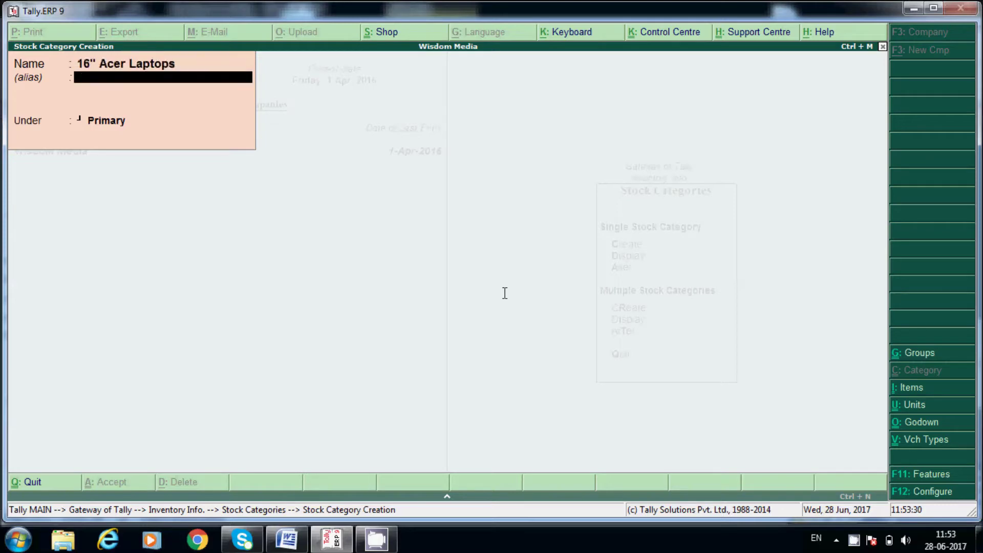
key("Return")
key("Return")
key("Return")
key("alt+Tab")
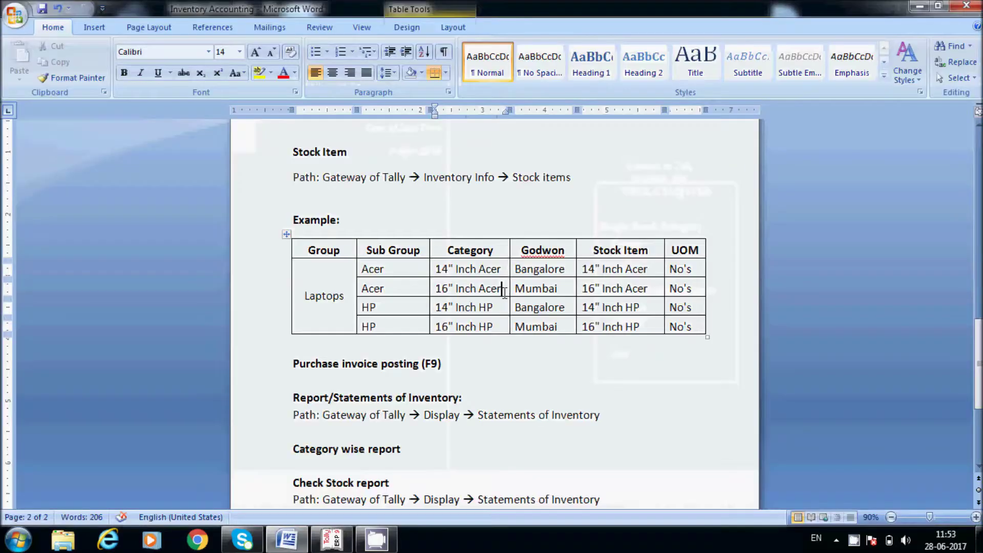
Create the '14" HP Laptops' stock category under Primary.
key("alt+Tab")
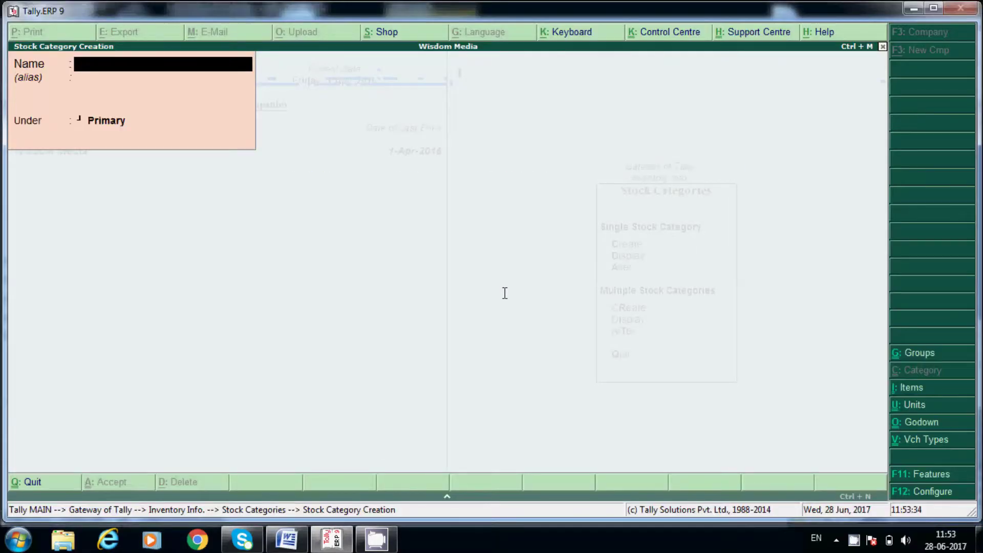
type("14\"")
type(" HP")
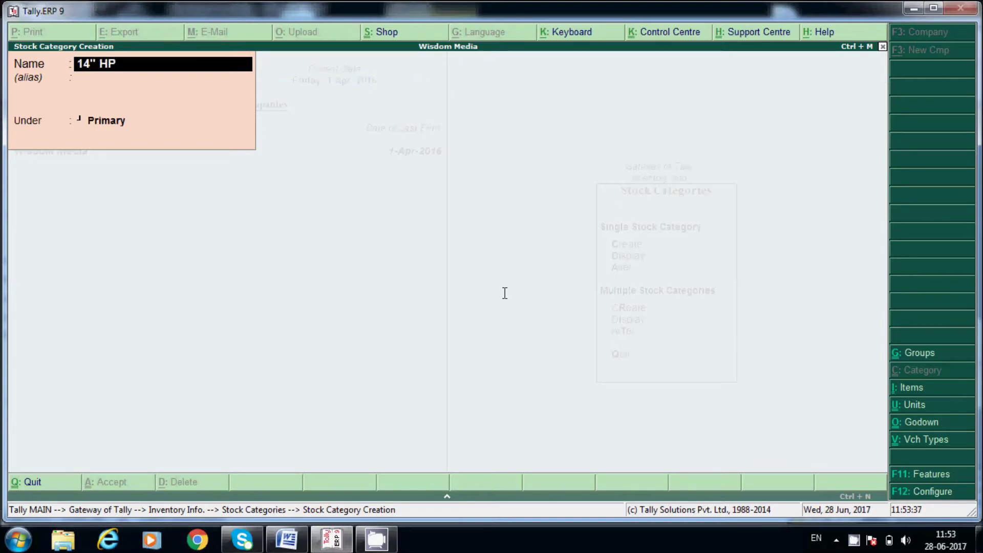
type(" Laptops")
key("Return")
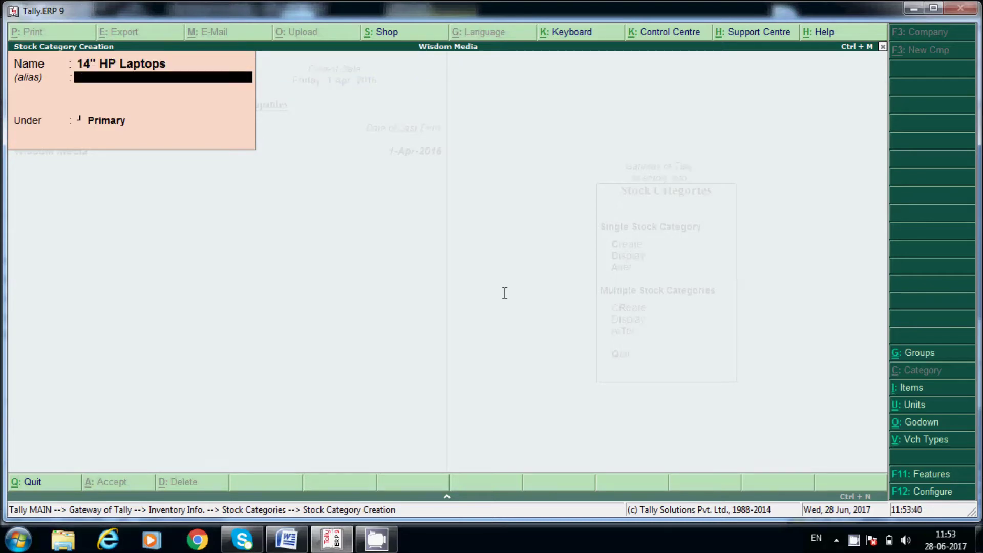
key("Return")
key("Return")
key("Return")
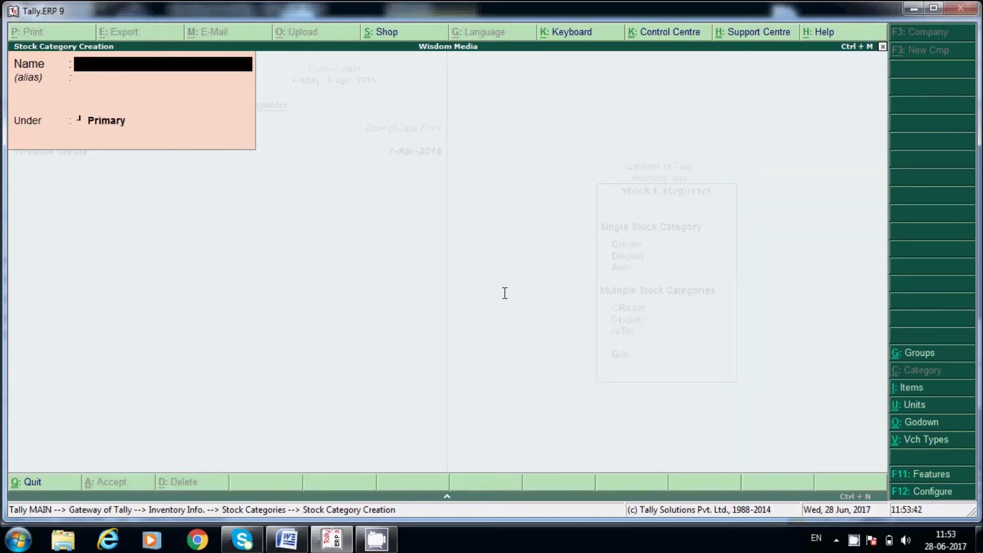
type("16\"")
type(" HP L")
type("aptops")
Create the '16" HP Laptops' stock category under Primary and check the notes.
key("Return")
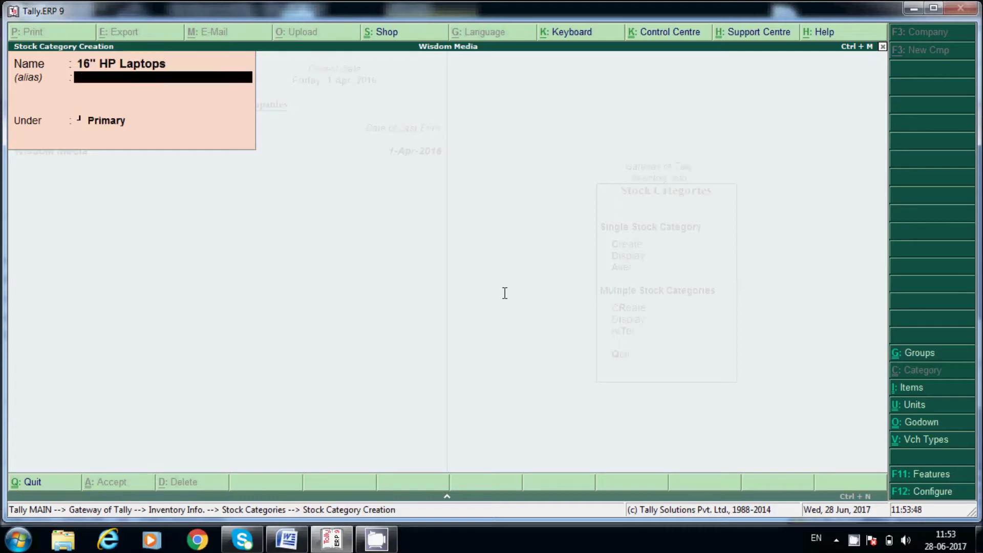
key("Return")
key("Return")
key("Return")
key("alt+Tab")
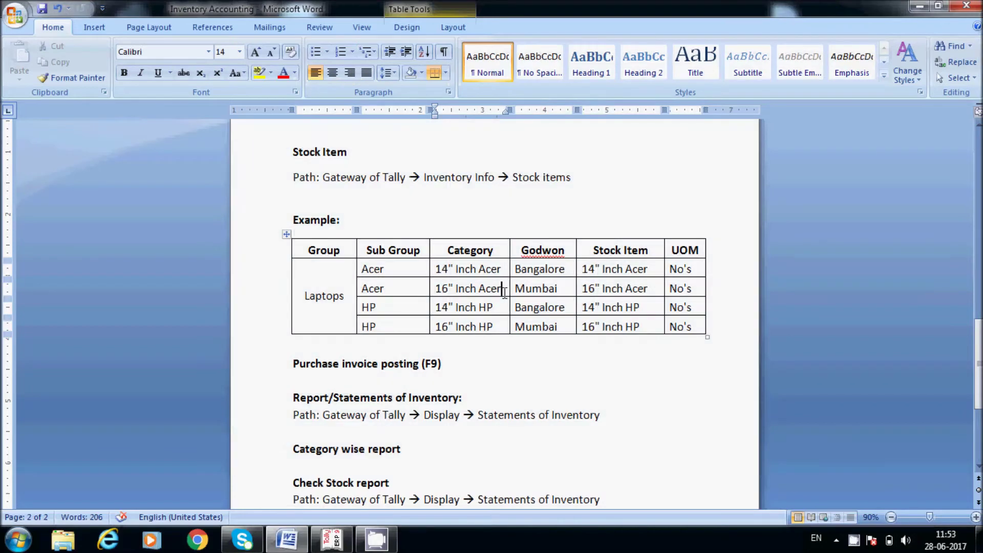
key("alt+Tab")
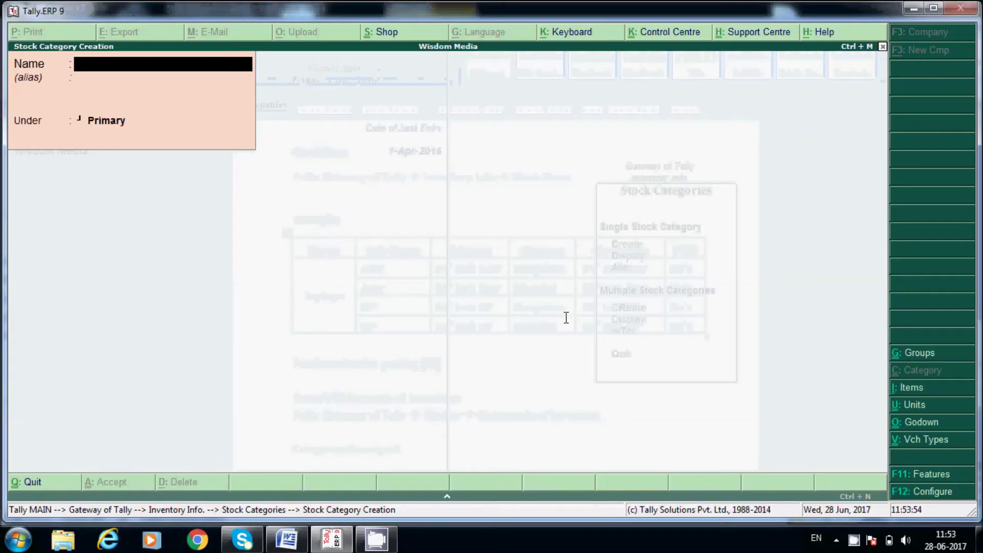
key("Escape")
Quit Stock Category Creation and list the existing units of measure for alteration.
key("Return")
key("Escape")
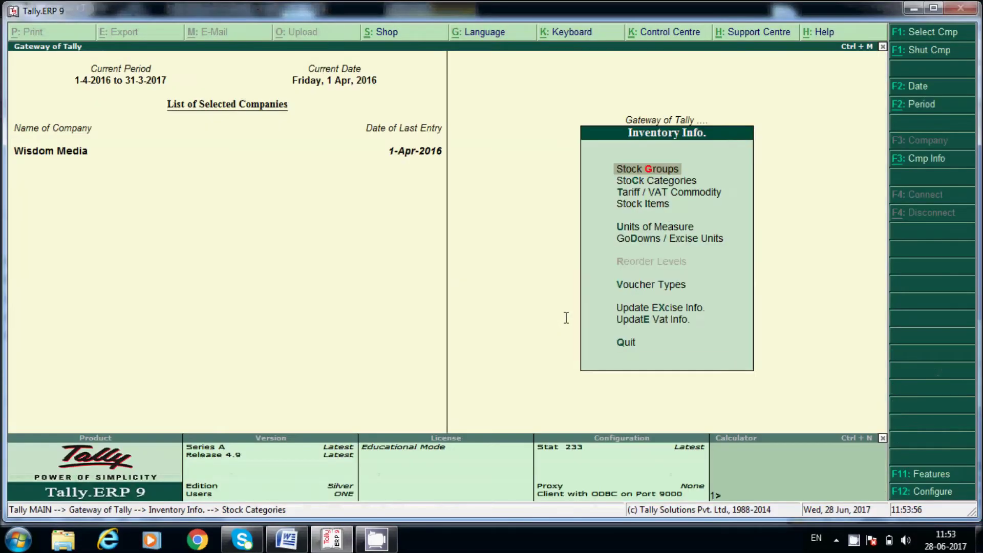
key("Down")
key("Down")
key("Down")
key("Down")
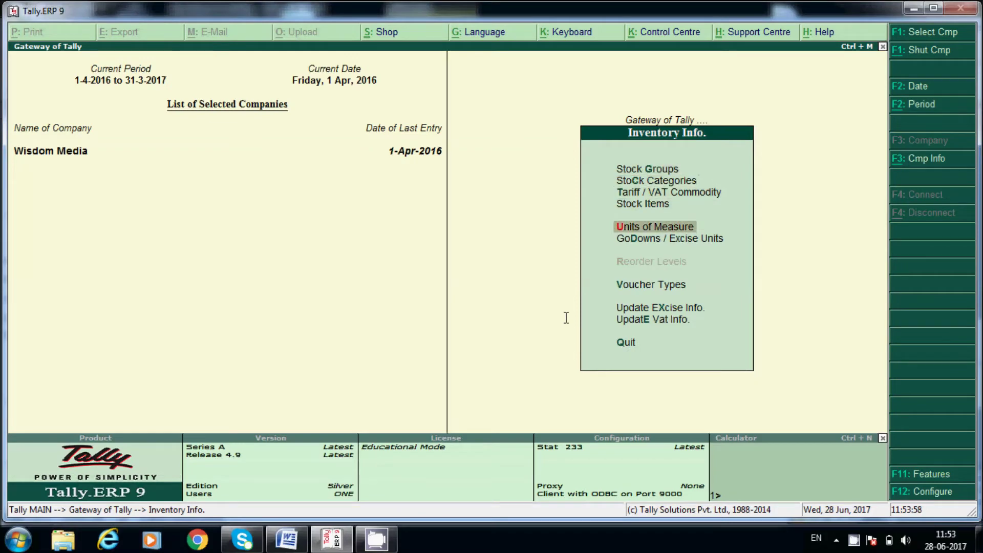
key("Return")
key("Down")
key("Down")
key("Return")
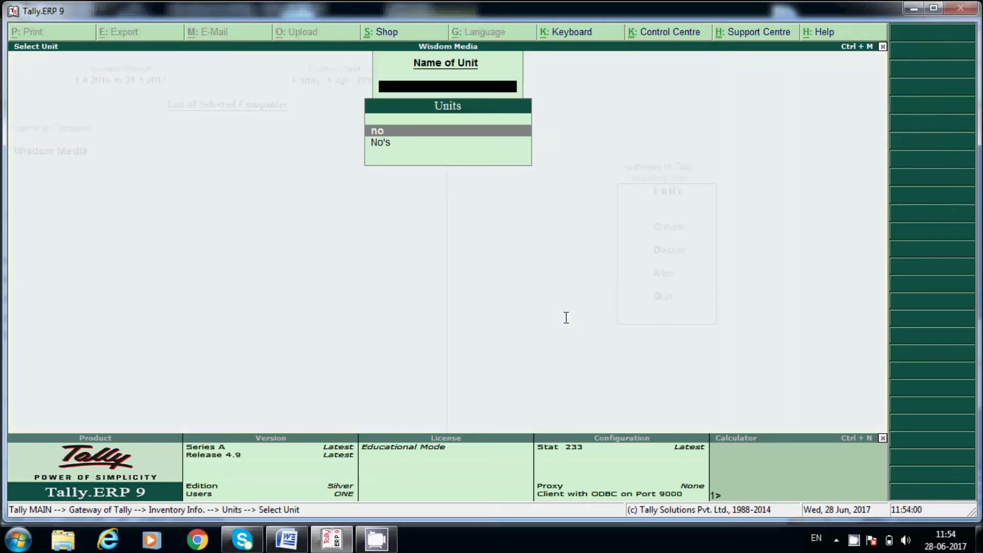
key("Down")
View the No's unit without changes and return to the Inventory Info menu.
key("Return")
key("Escape")
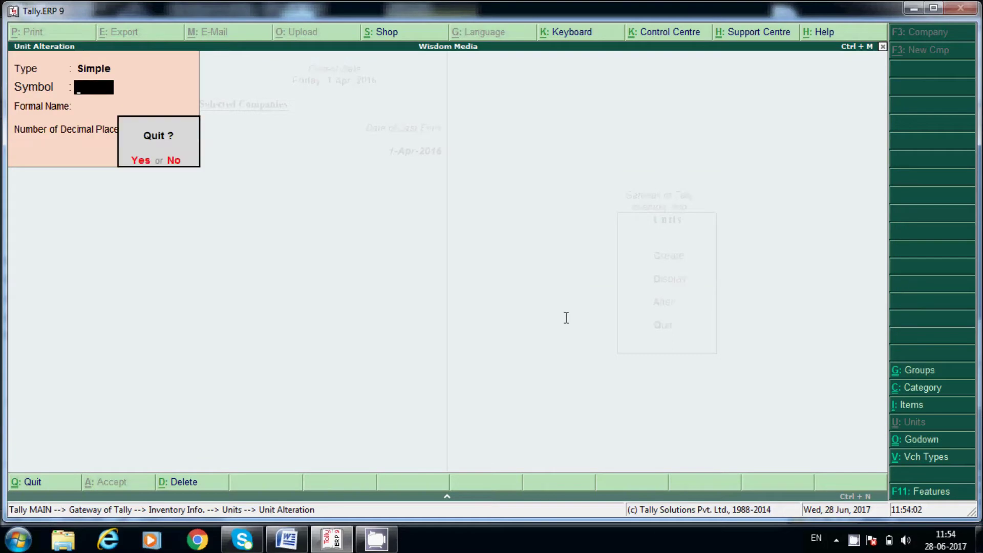
key("Return")
key("Escape")
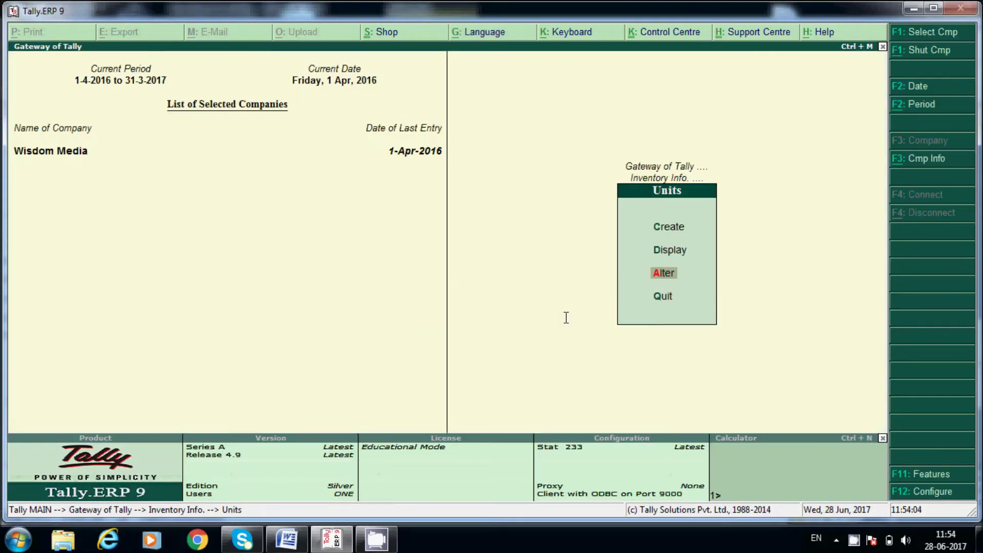
key("Escape")
key("Down")
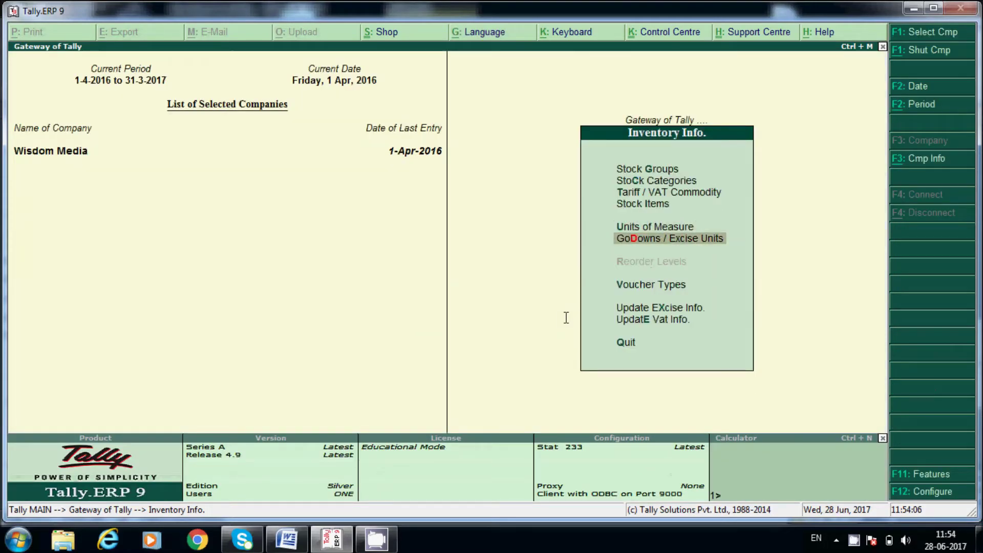
Save godown 'Bangalore' under Primary, excise Not Applicable, both third-party stock fields No.
key("Return")
key("alt+Tab")
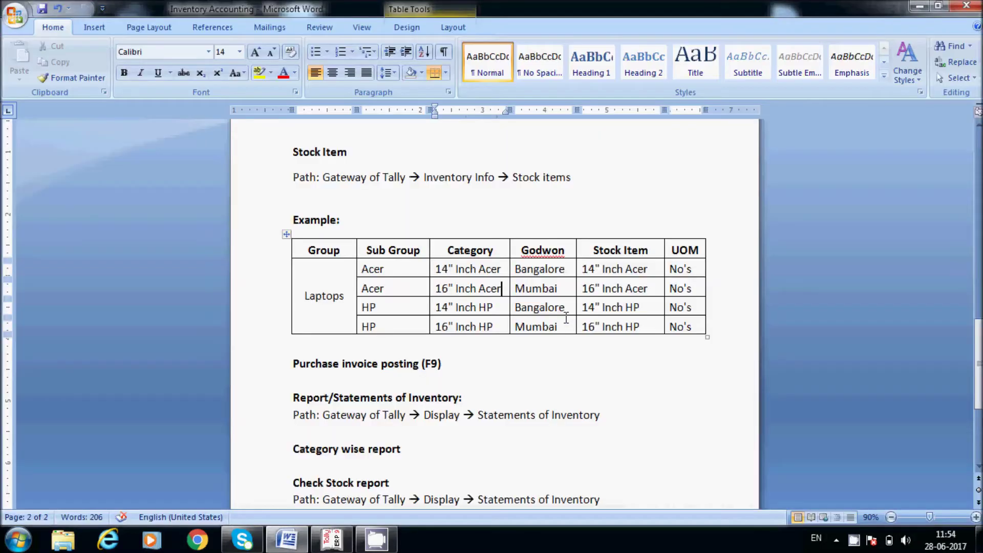
key("alt+Tab")
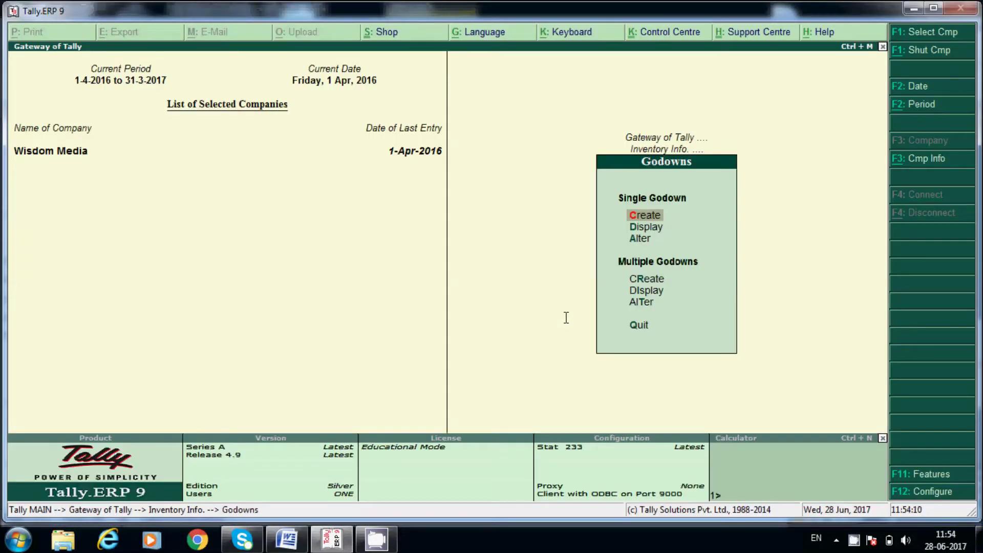
key("Return")
type("Ban")
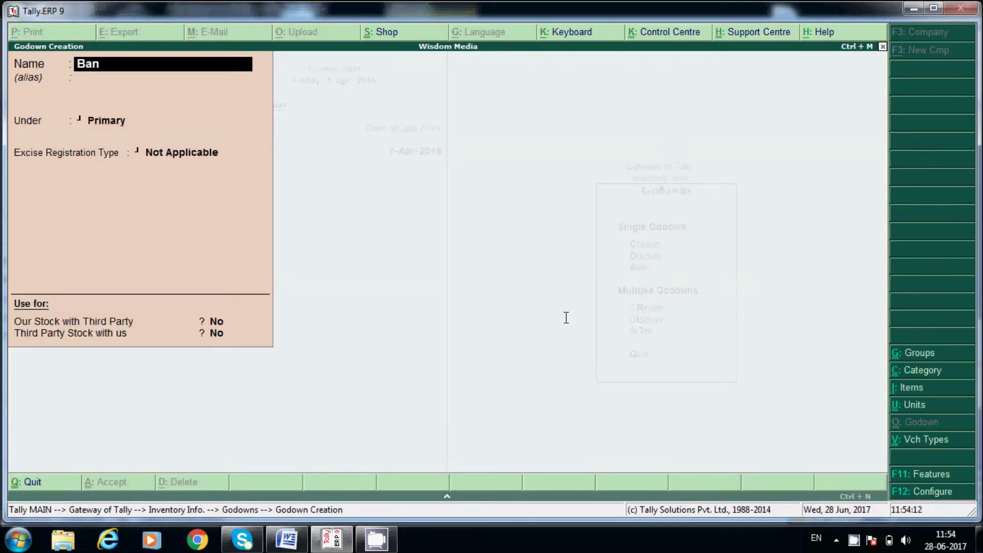
type("galore")
key("Return")
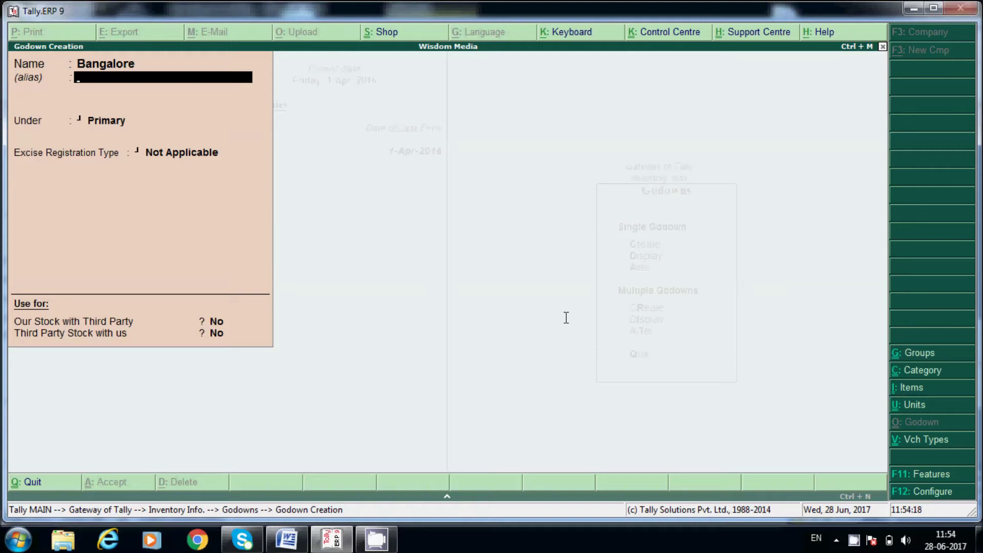
key("Return")
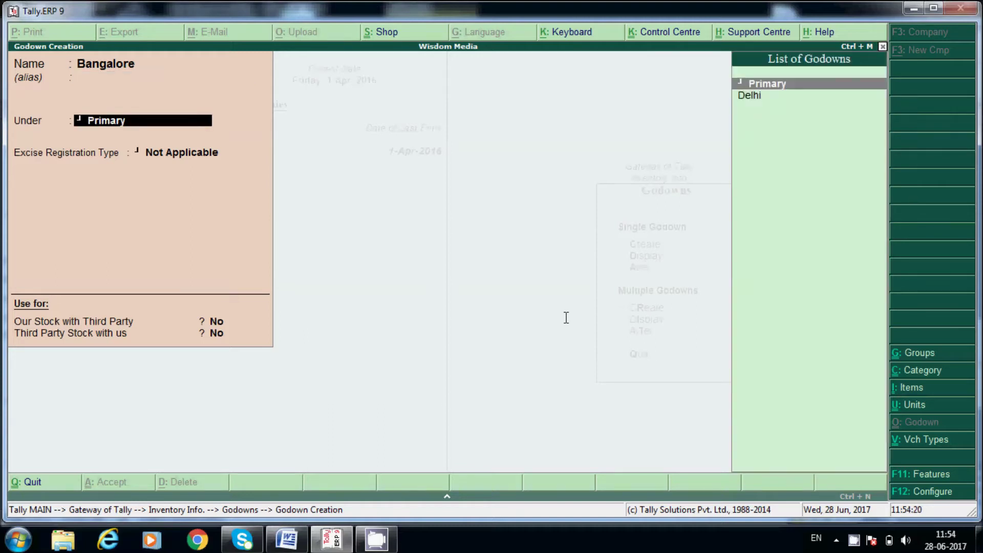
key("Return")
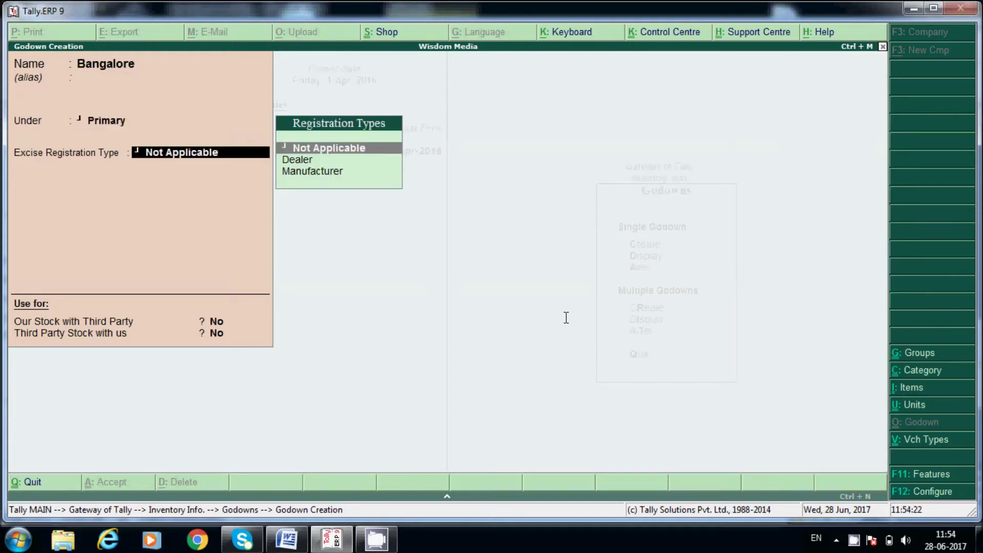
key("Return")
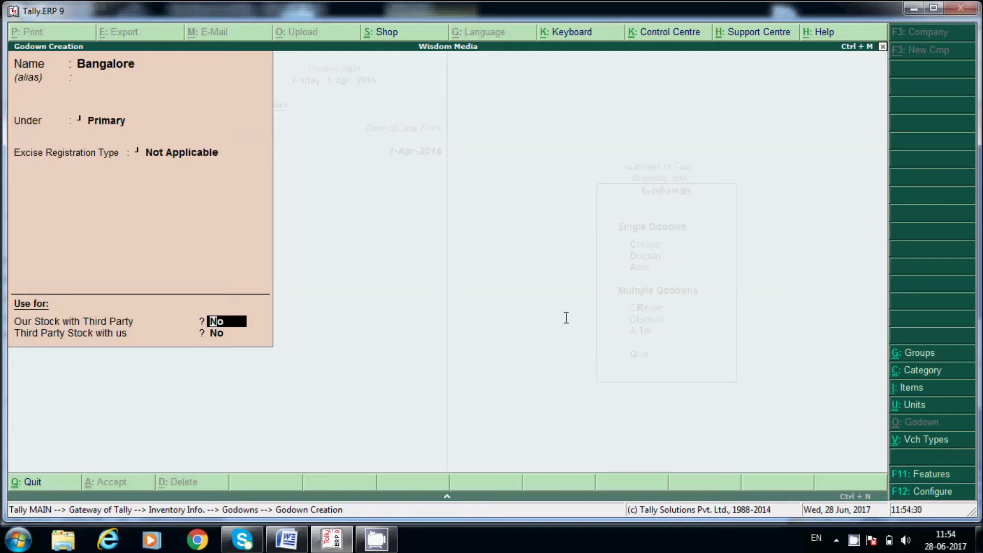
key("Return")
key("Return")
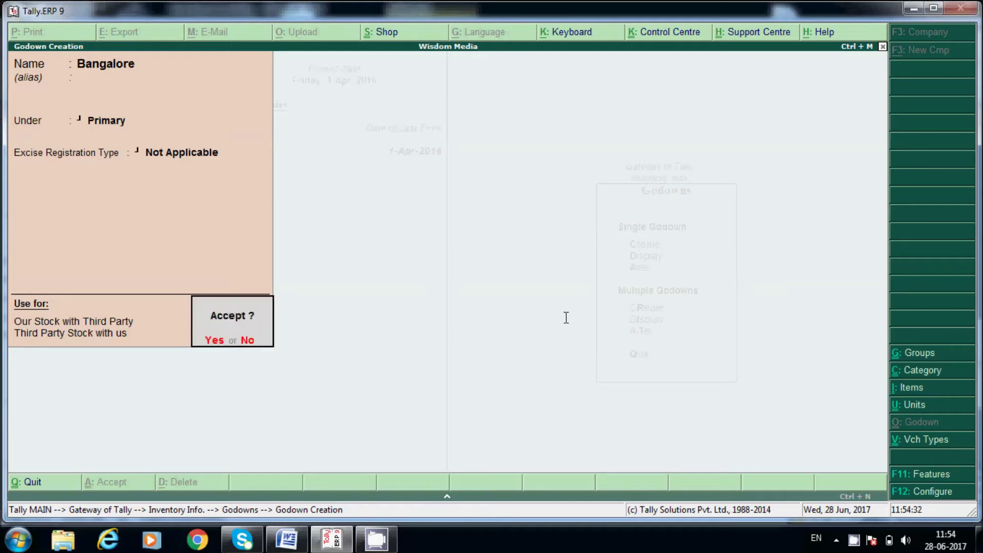
key("Return")
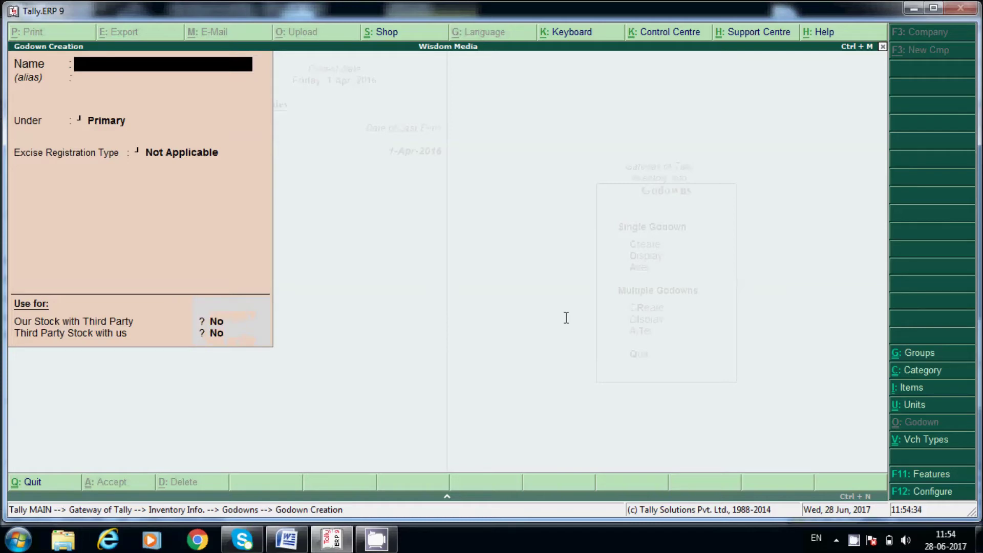
Save the 'Mumbai' godown under Primary, referring to the notes table.
key("alt+Tab")
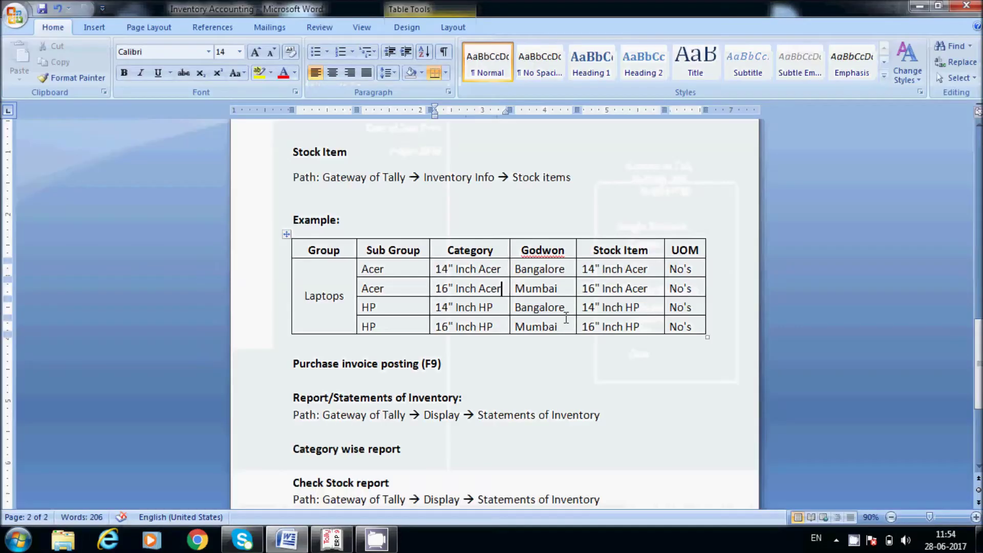
left_click(504, 288)
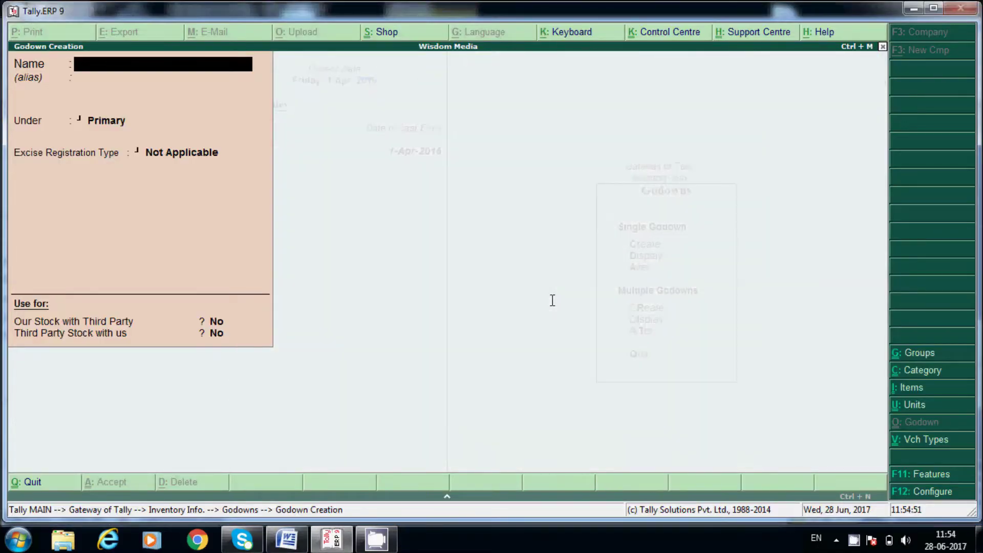
type("Mumbai")
key("Return")
key("Return")
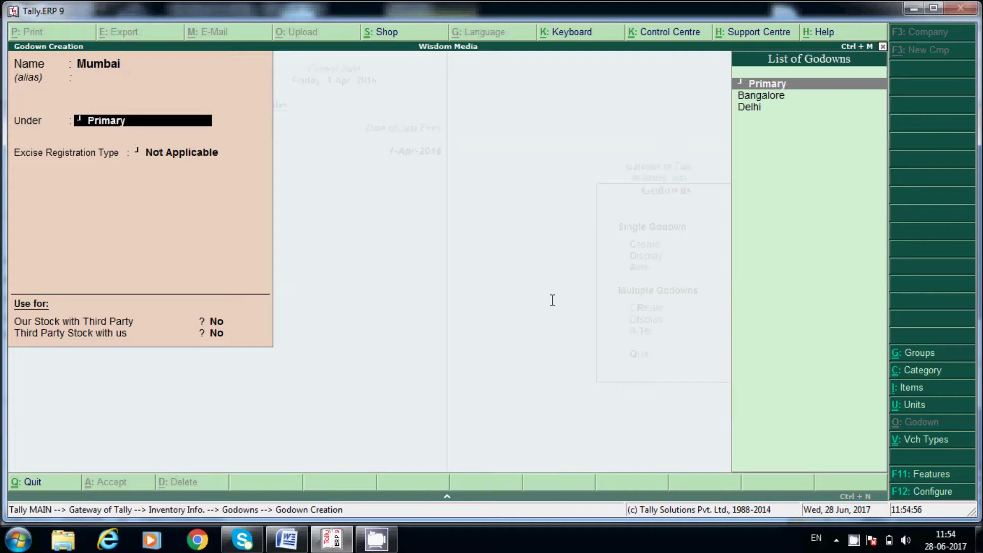
key("Return")
key("Return")
key("Return")
key("Return")
key("Return")
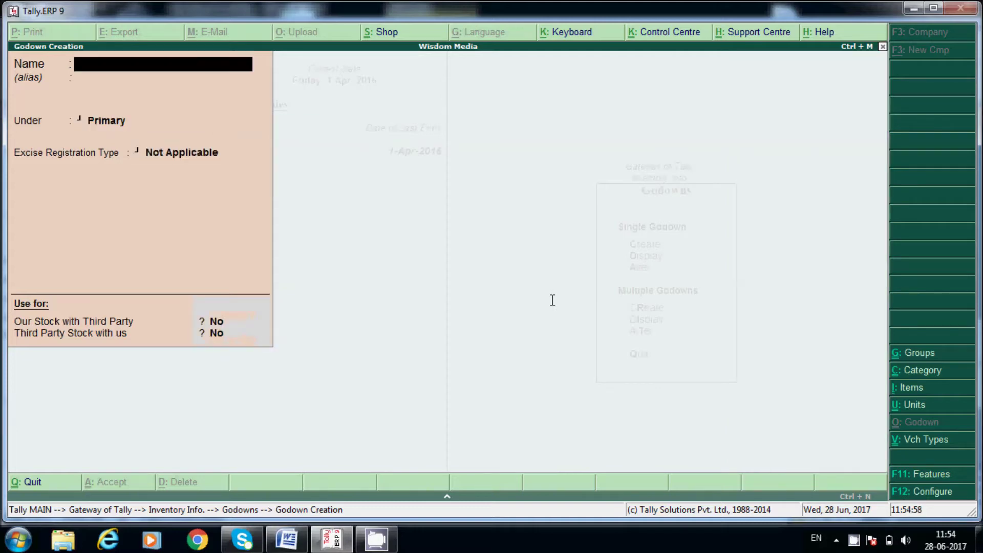
Leave godown creation and start creating a single stock item.
key("Escape")
key("Return")
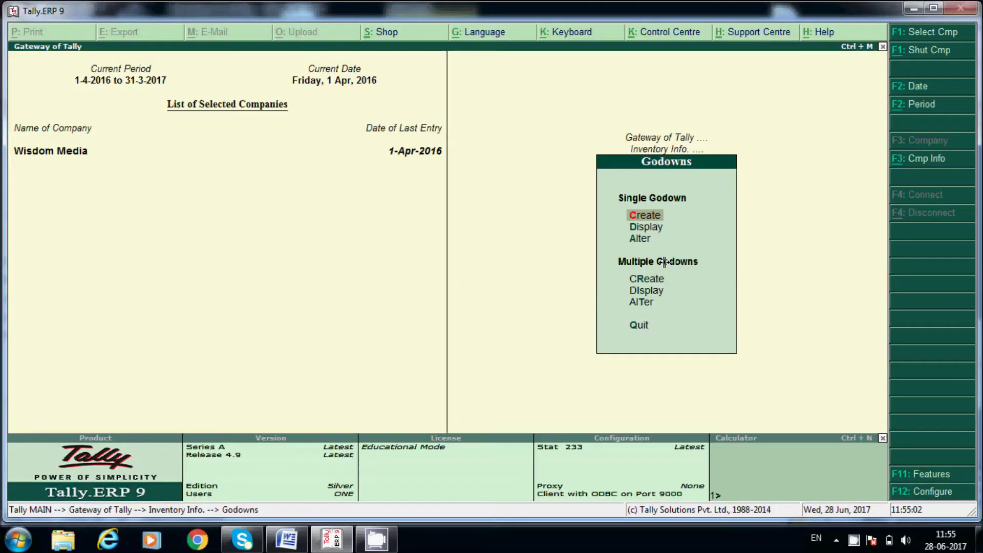
key("Escape")
key("Down")
key("Down")
key("Down")
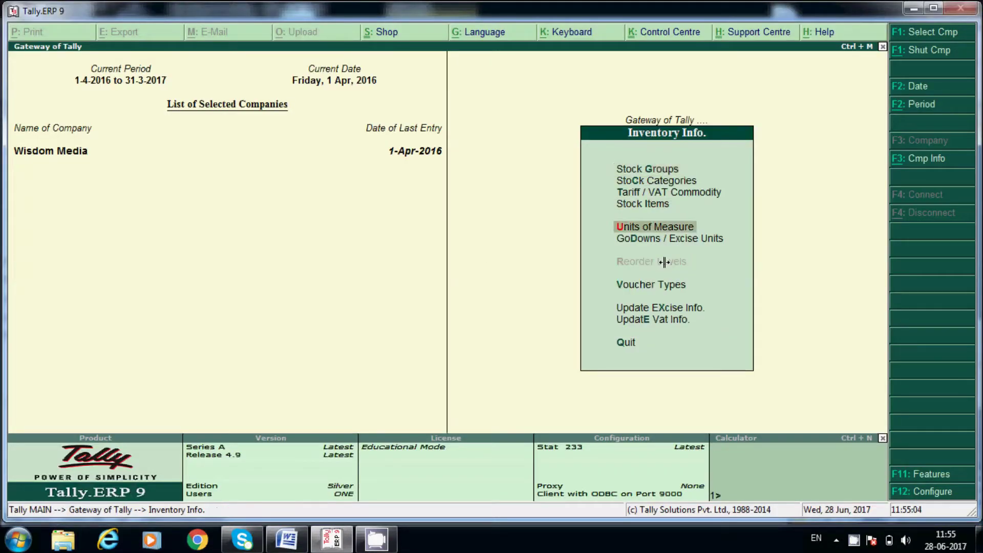
key("Down")
key("Up")
key("Return")
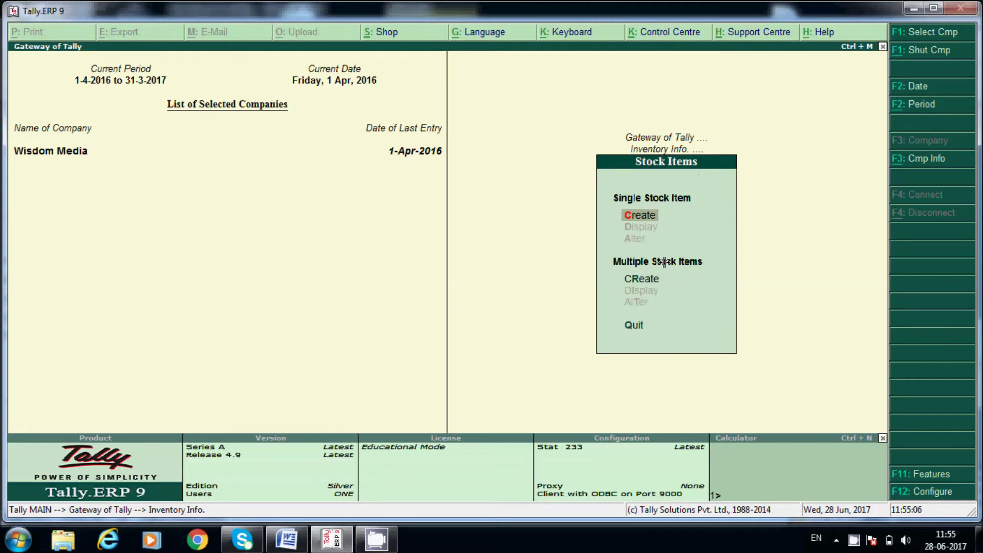
key("Return")
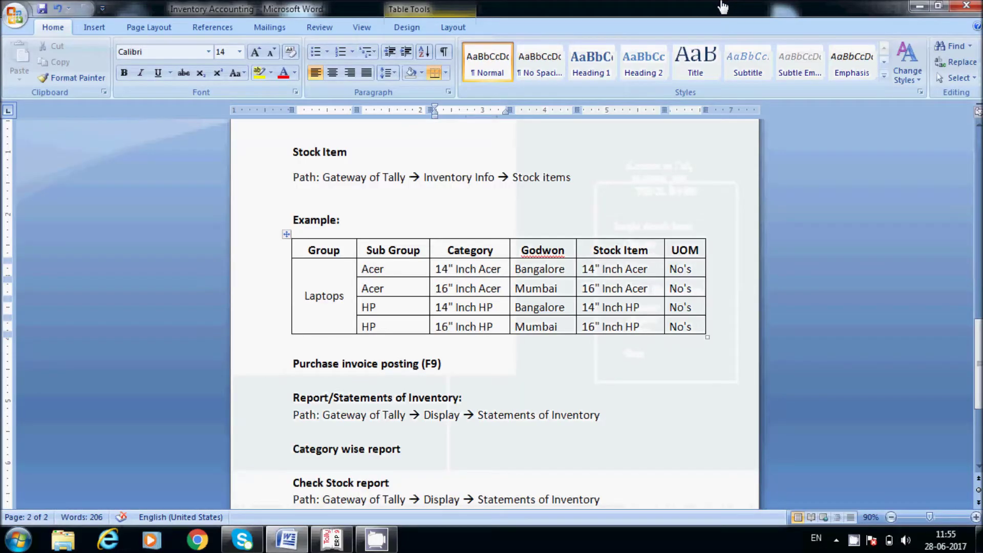
Name the stock item '14"Acer Laptop' and place it under Acer Laptops.
key("alt+Tab")
type("14")
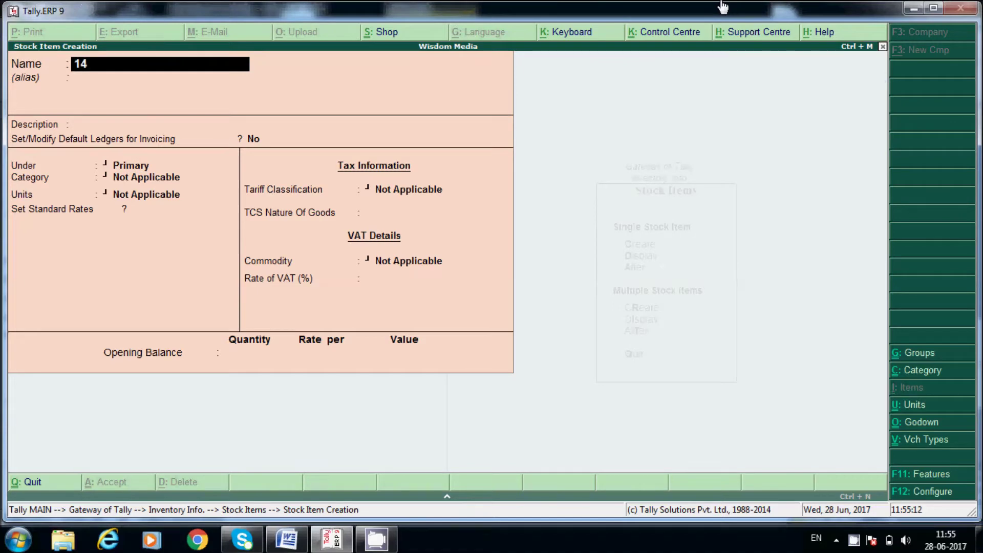
type("\"A")
type("Cer")
key("BackSpace")
key("BackSpace")
key("BackSpace")
type("ce")
type("r Laptop")
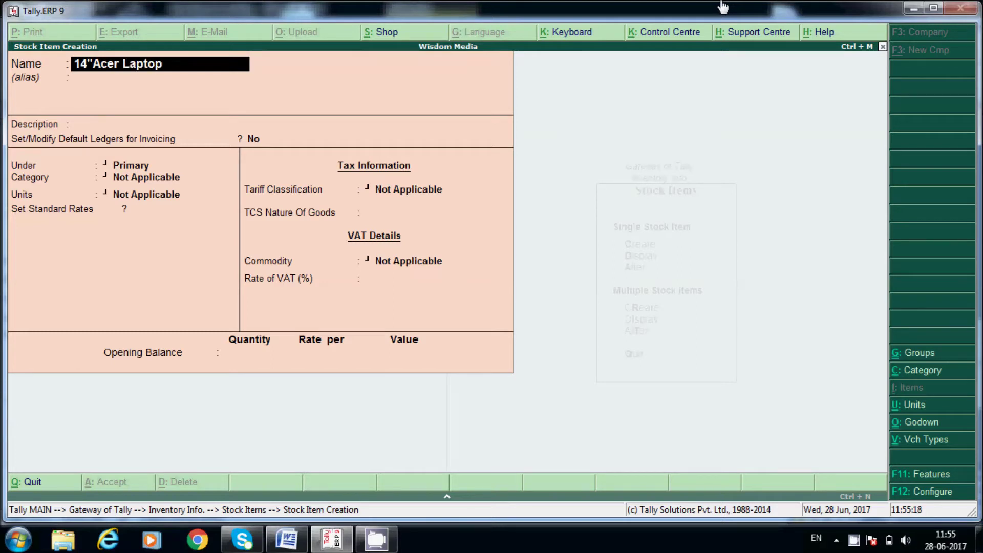
key("Return")
key("Return")
key("Return")
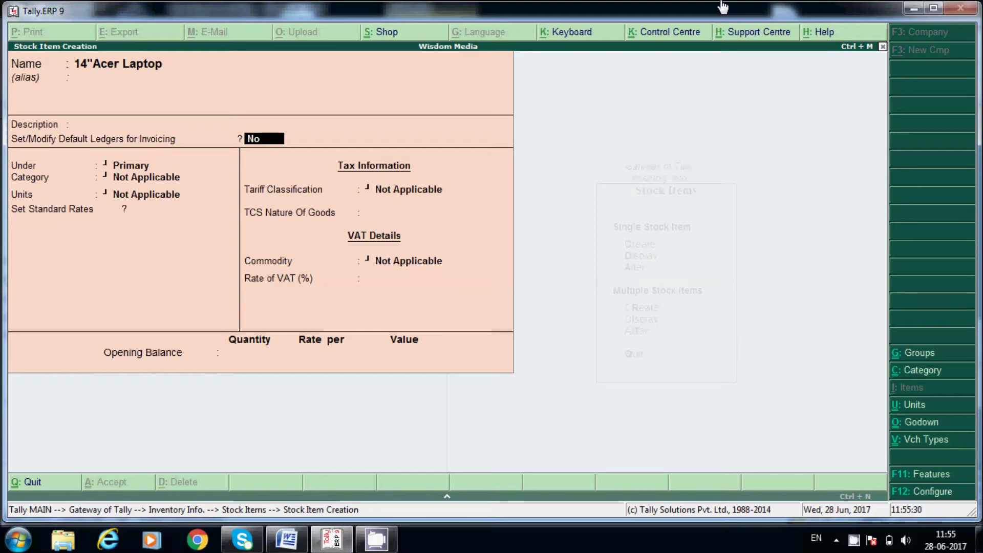
key("Return")
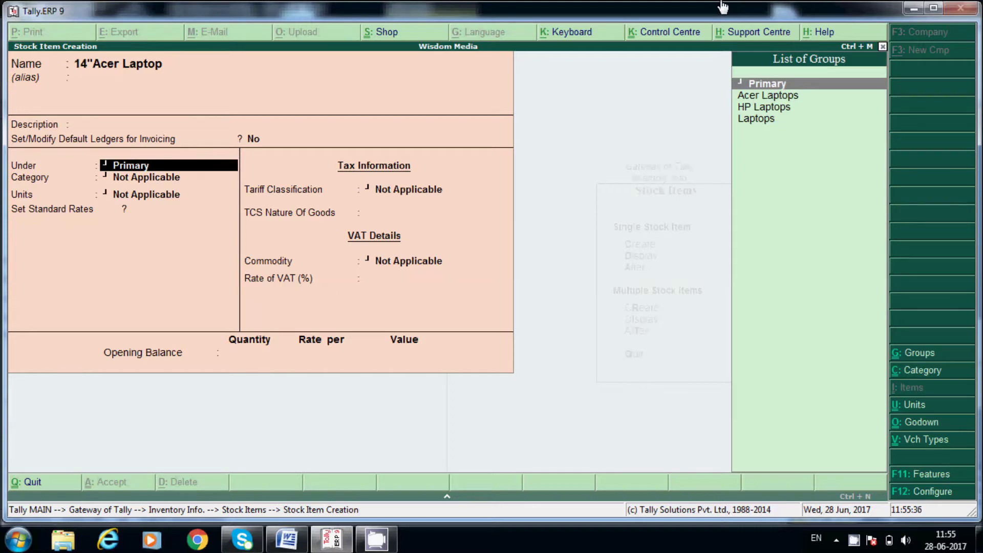
key("Down")
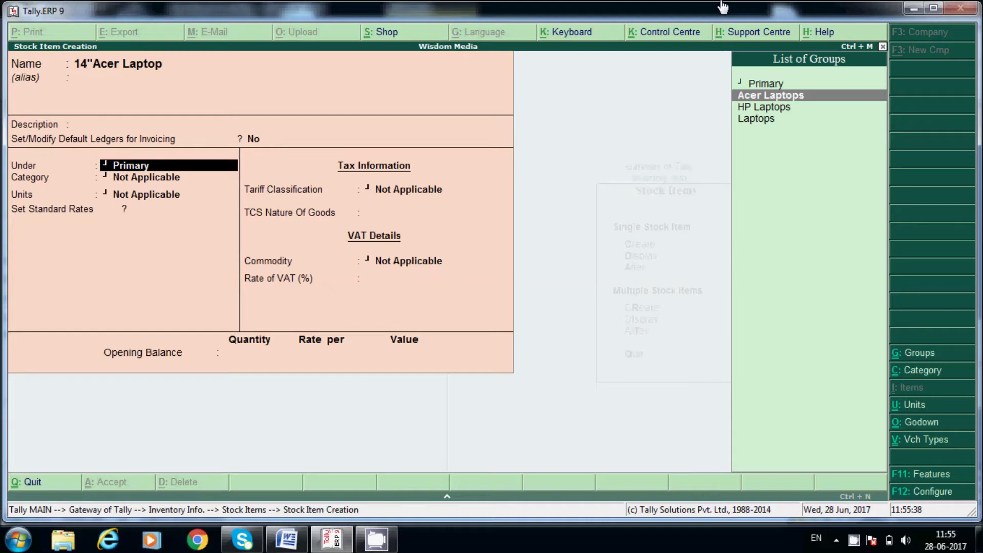
key("Return")
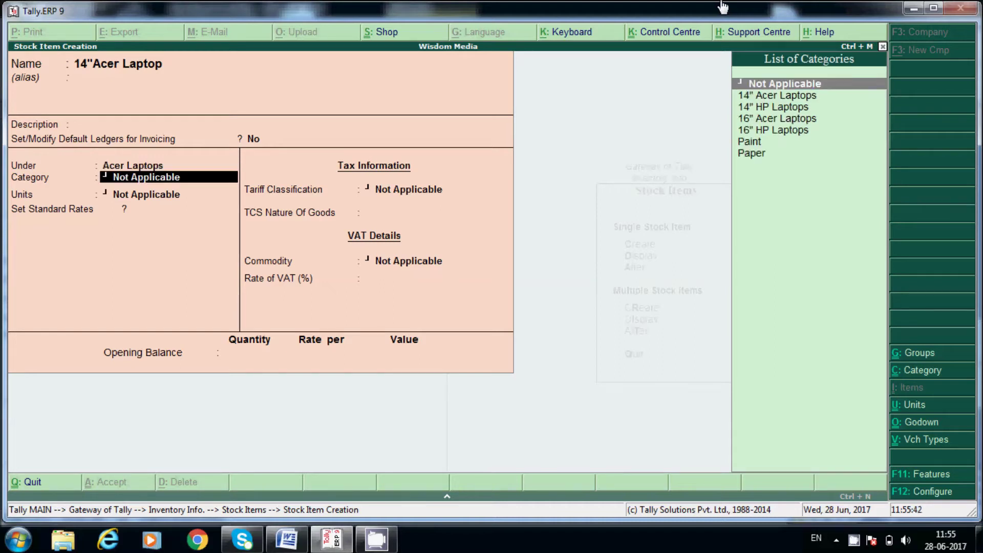
Set category 14" Acer Laptops and units No's, and enable standard rates.
key("Down")
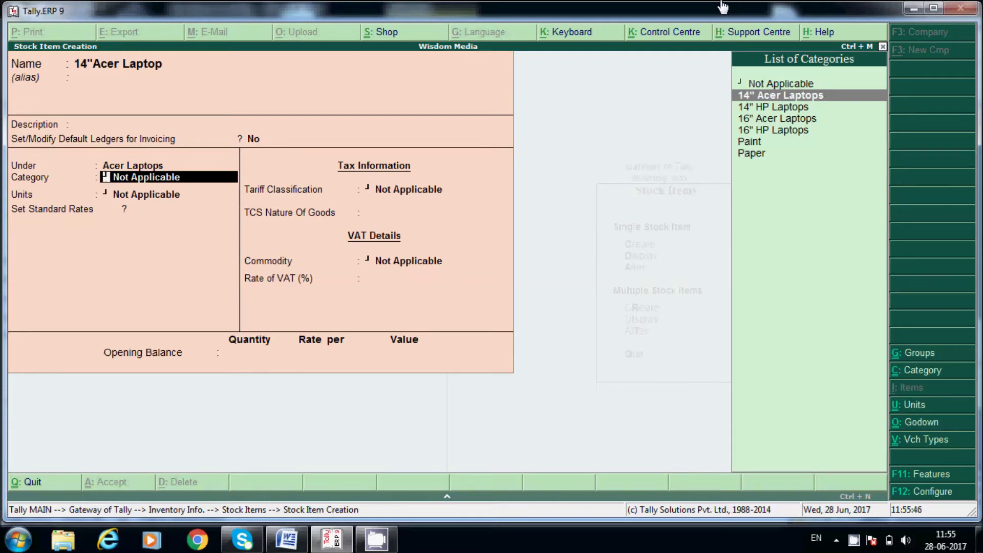
key("Return")
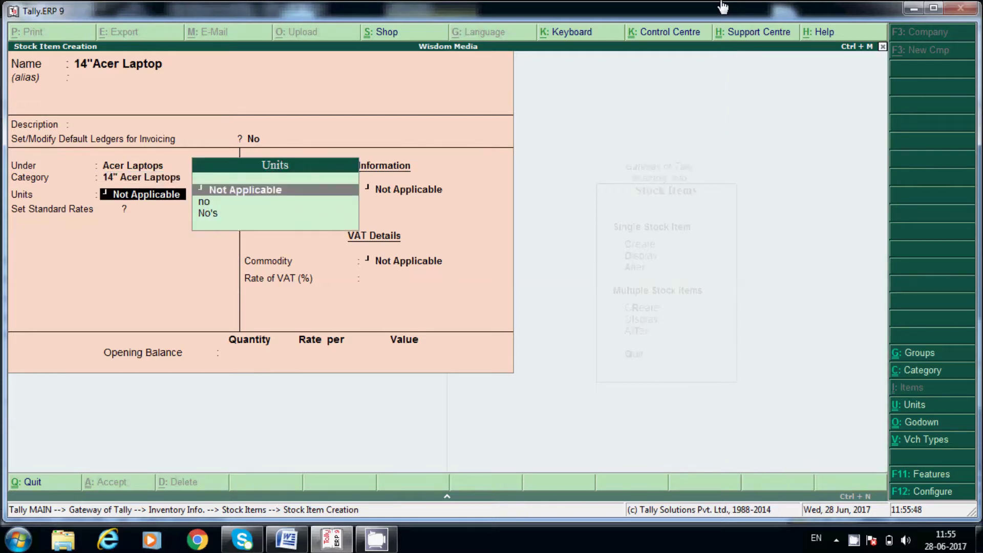
key("Down")
key("Down")
key("Return")
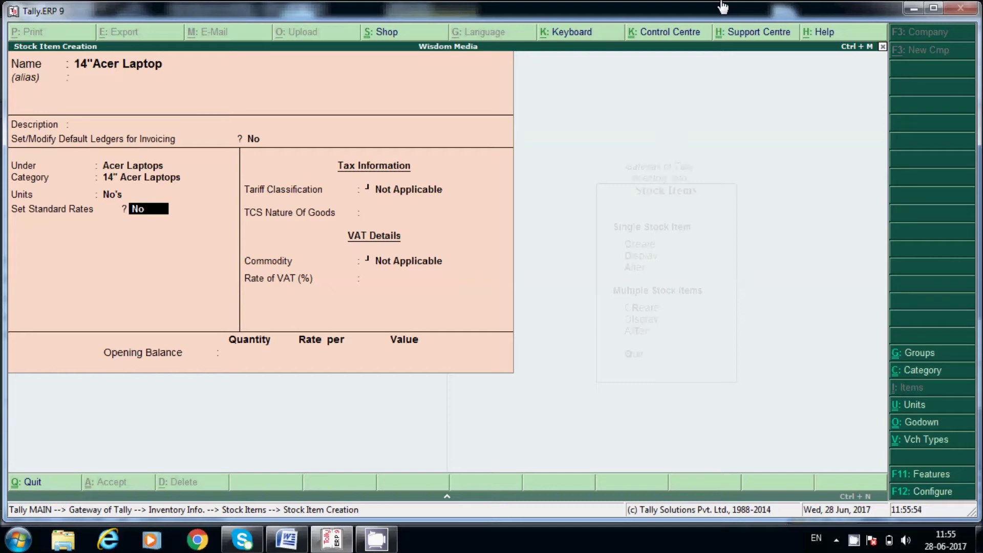
type("yes")
key("Return")
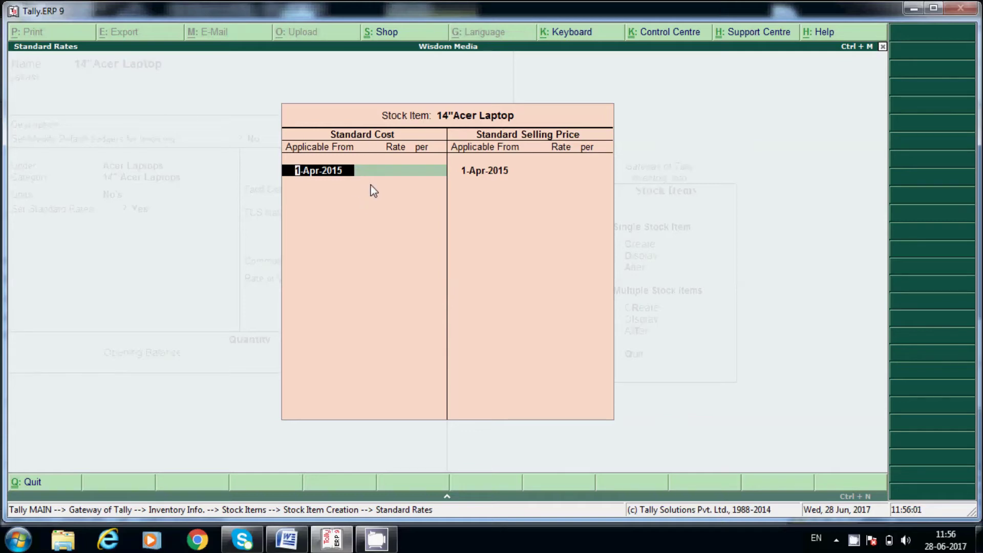
Set the standard cost to 25,000 per No's, effective 1-Apr-2016.
key("BackSpace")
type("6")
key("Return")
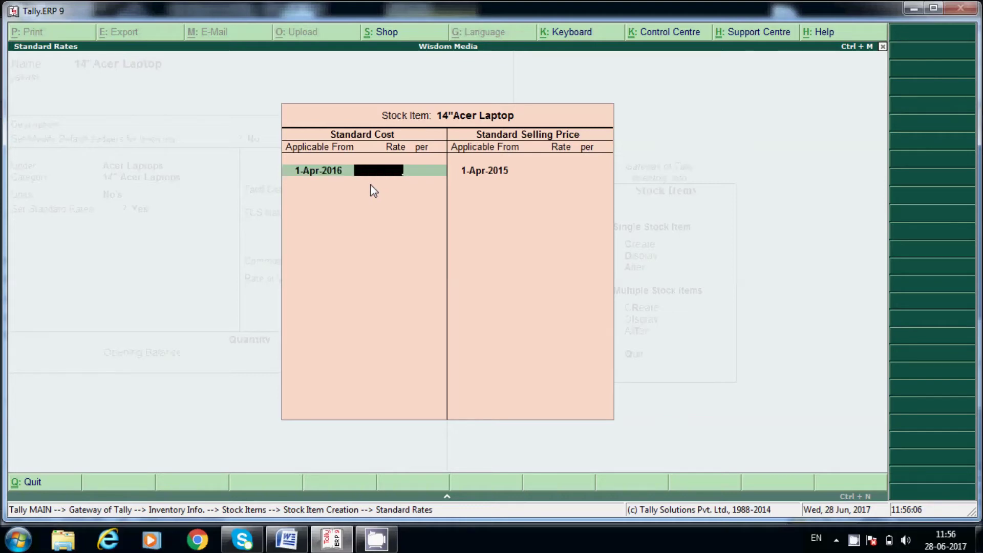
type("2")
type("5000")
key("Return")
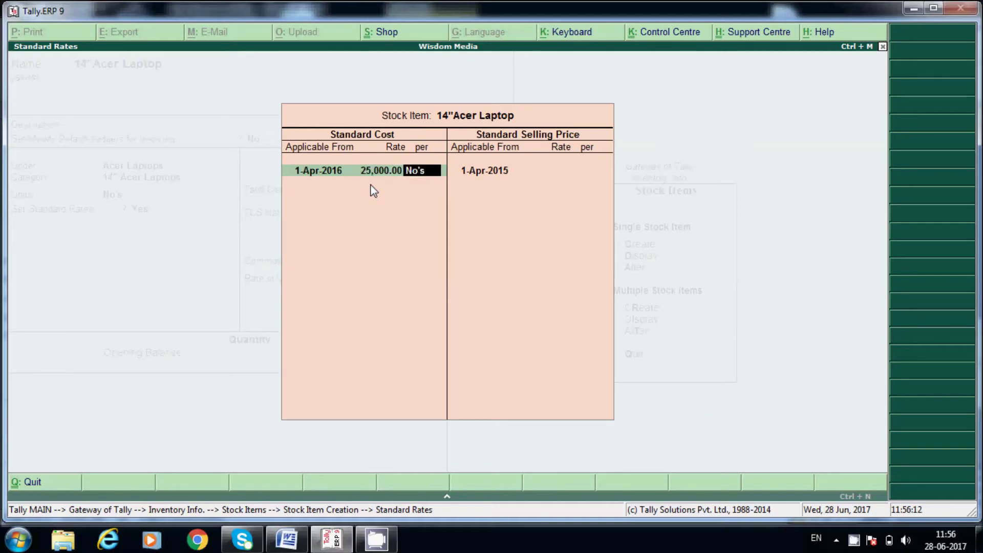
key("Return")
key("Return")
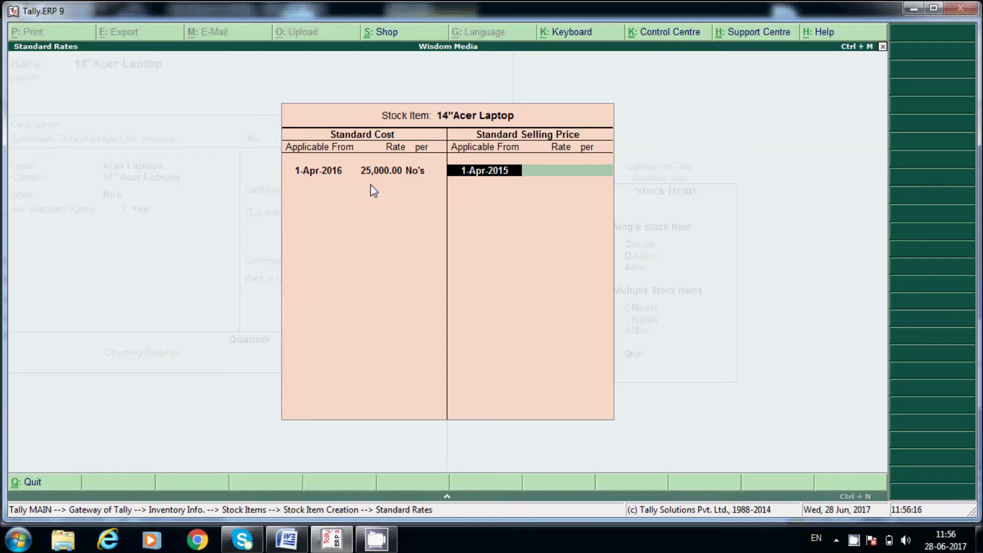
Set the selling price to 28,000 from 1-Apr-2016 and accept the rates.
key("BackSpace")
type("6")
key("Return")
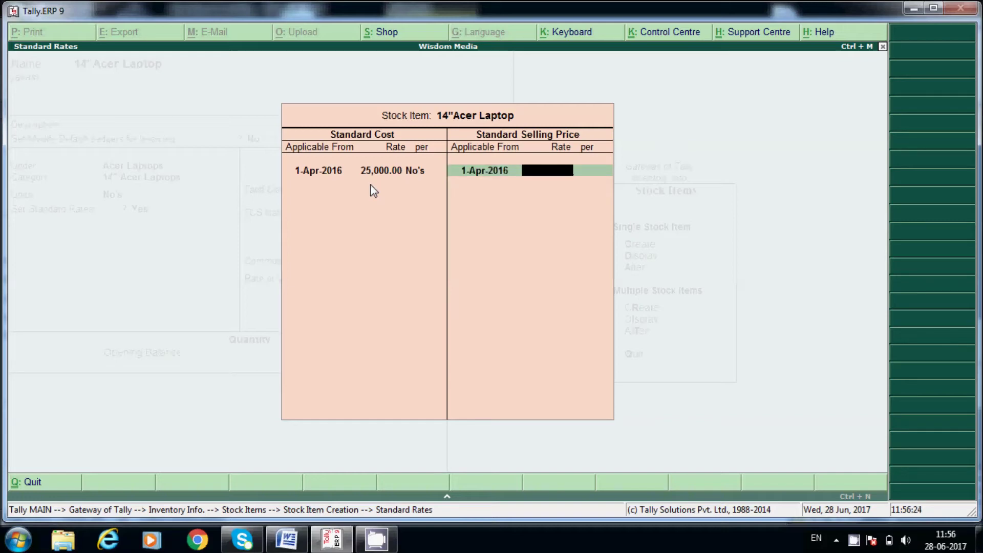
type("28000")
key("Return")
key("Return")
key("Return")
key("Return")
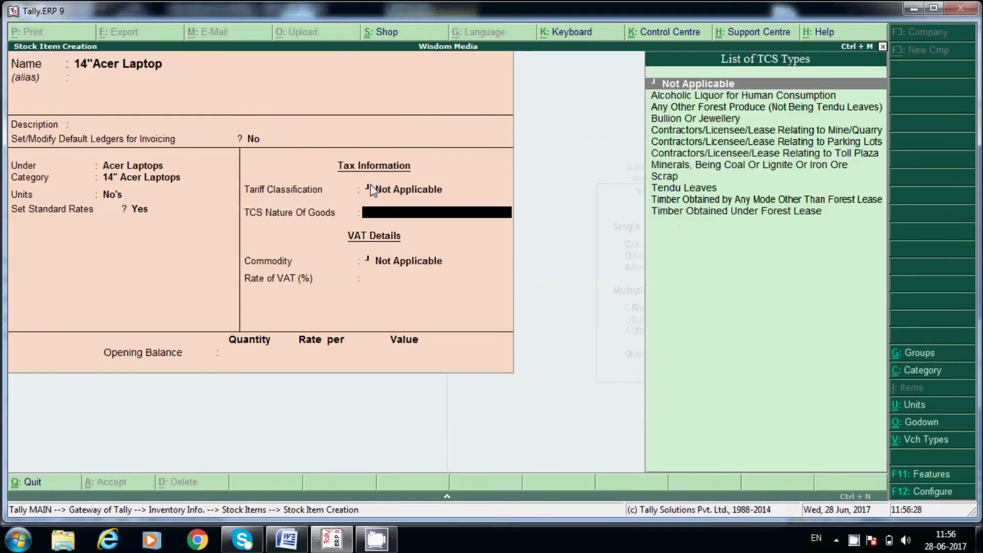
Give the 14" Acer Laptop a 14.50% VAT rate and hold off saving to add an opening balance.
key("Return")
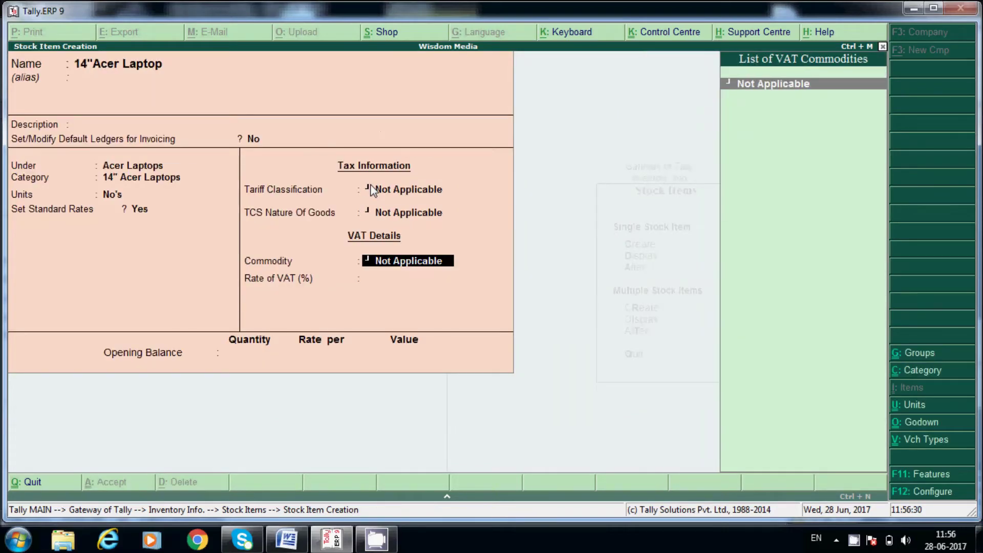
key("Return")
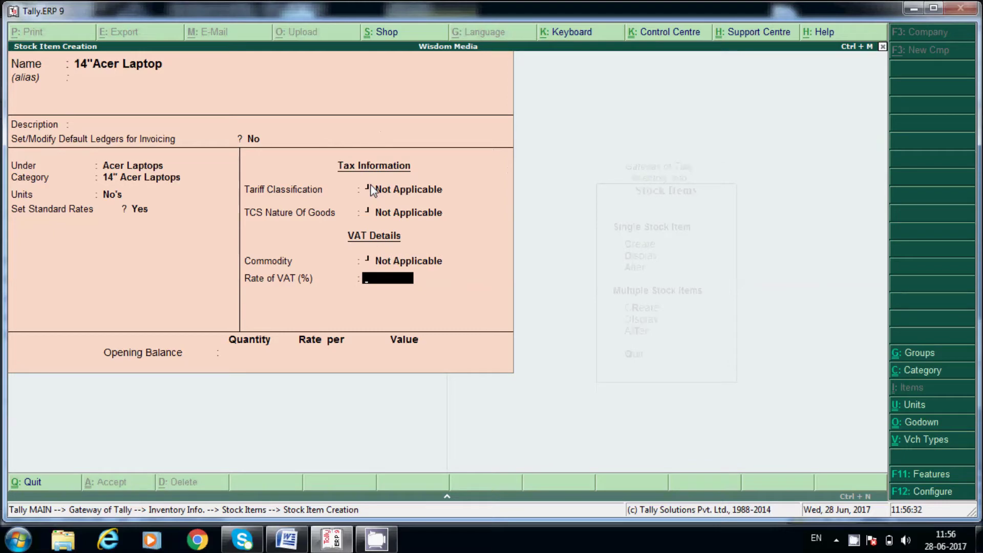
type("14.")
type("5")
key("Return")
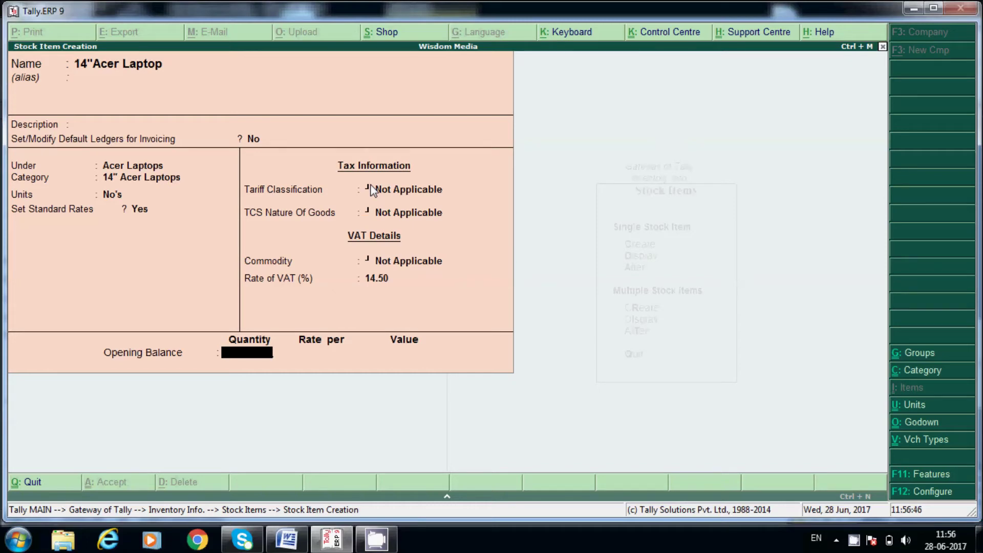
key("Return")
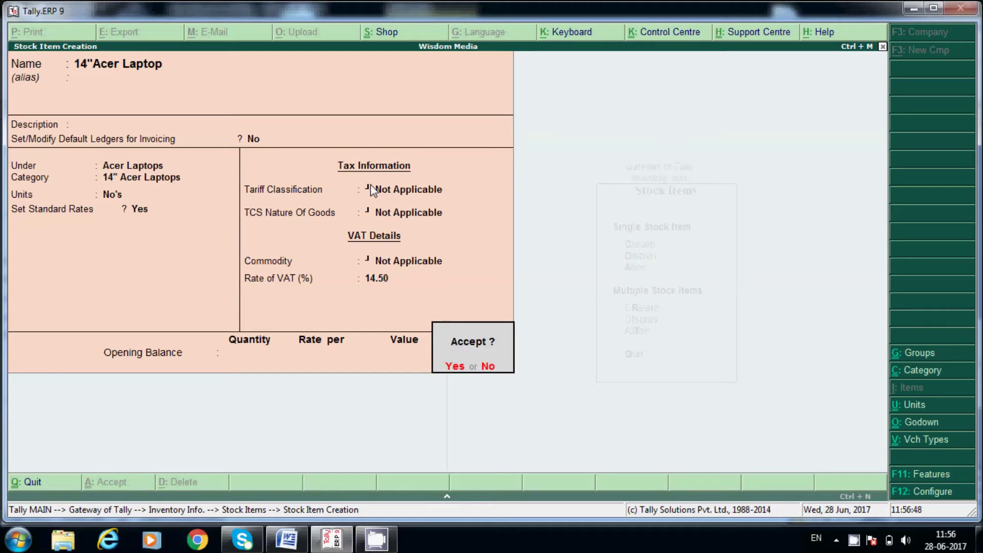
key("n")
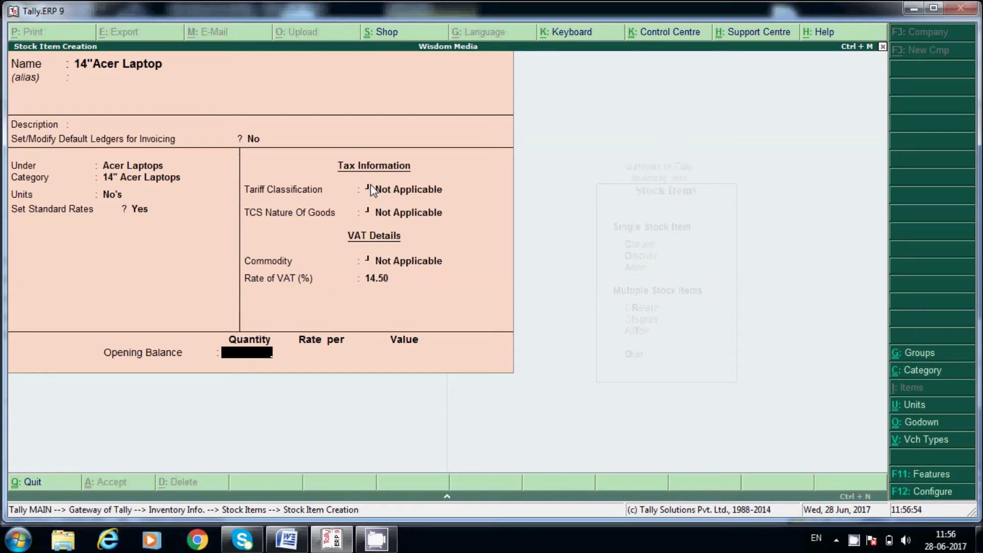
type("2")
type("0")
Enter 20 No's at 25,000 in Bangalore (5,00,000) as the 14" Acer Laptop's opening stock.
key("Return")
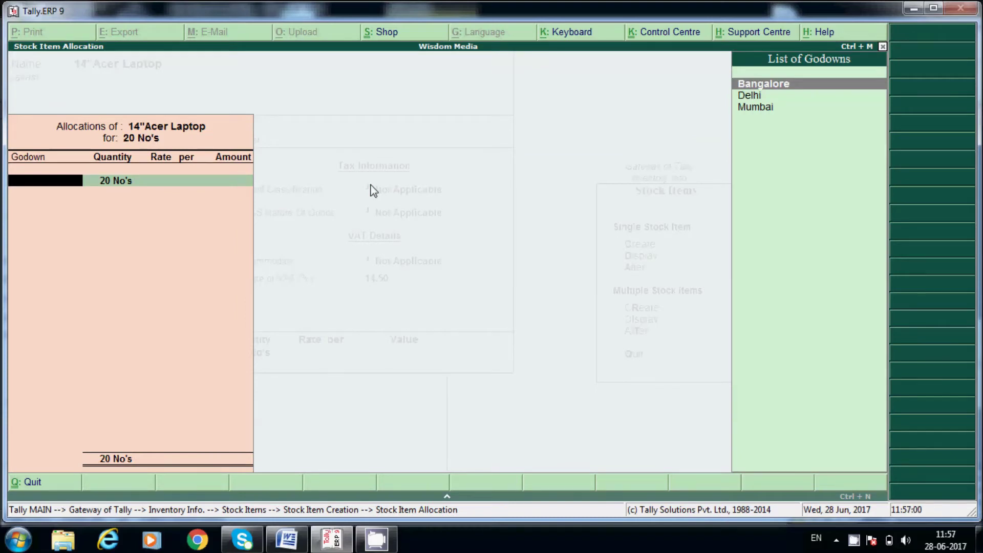
key("Return")
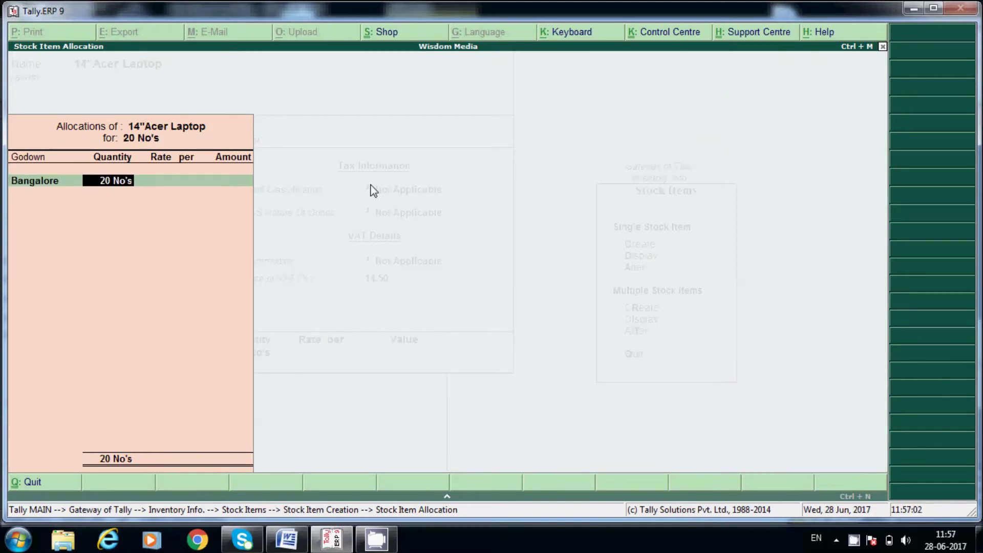
key("Return")
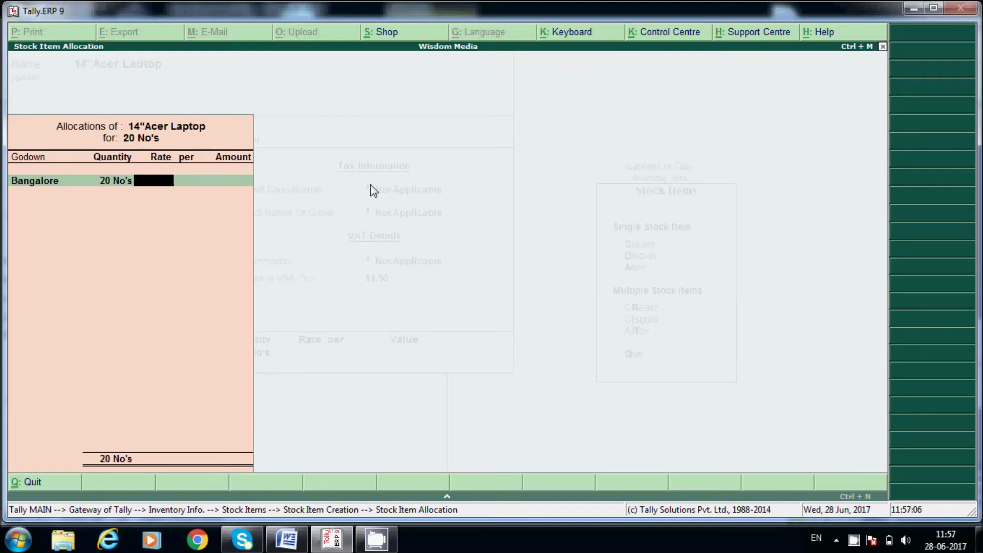
type("25")
type("000")
key("Return")
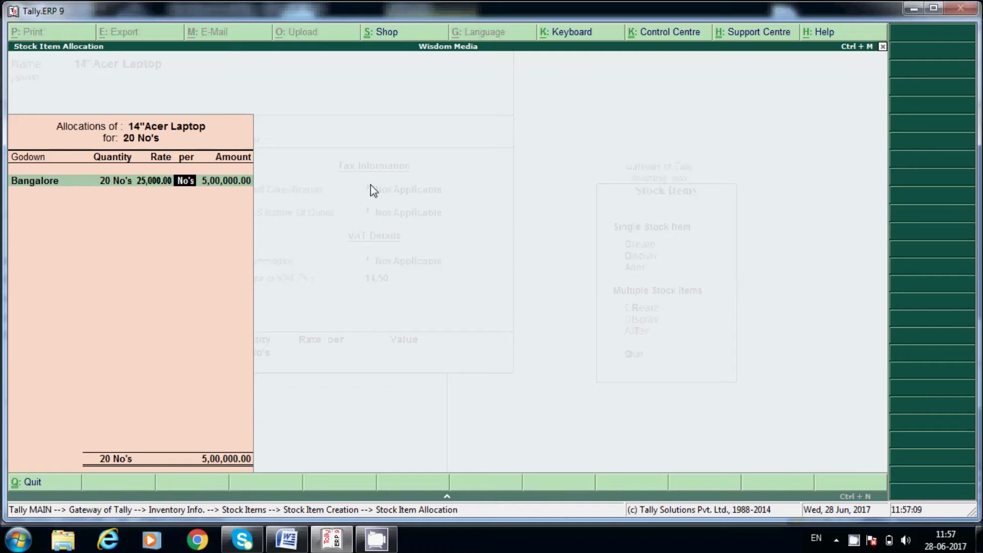
key("Return")
key("Return")
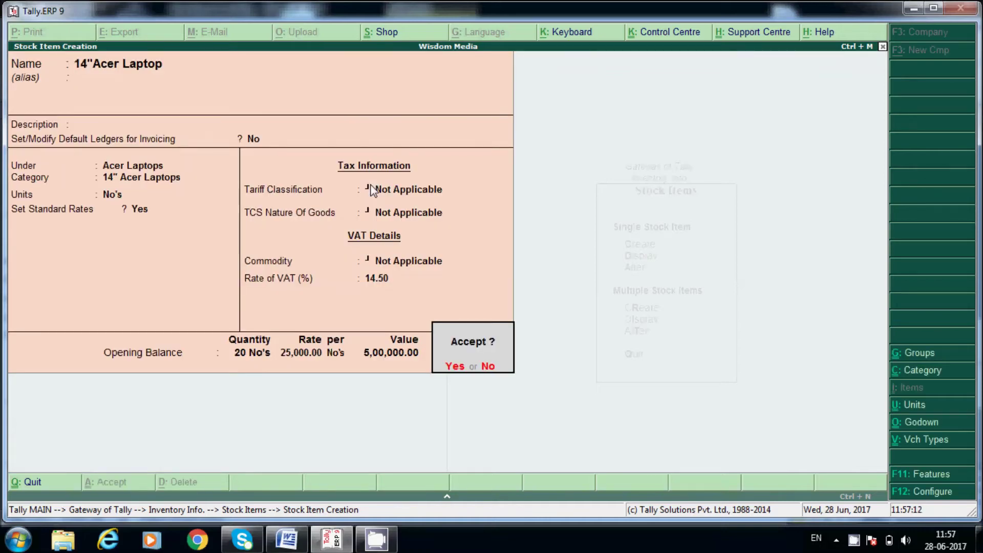
key("Return")
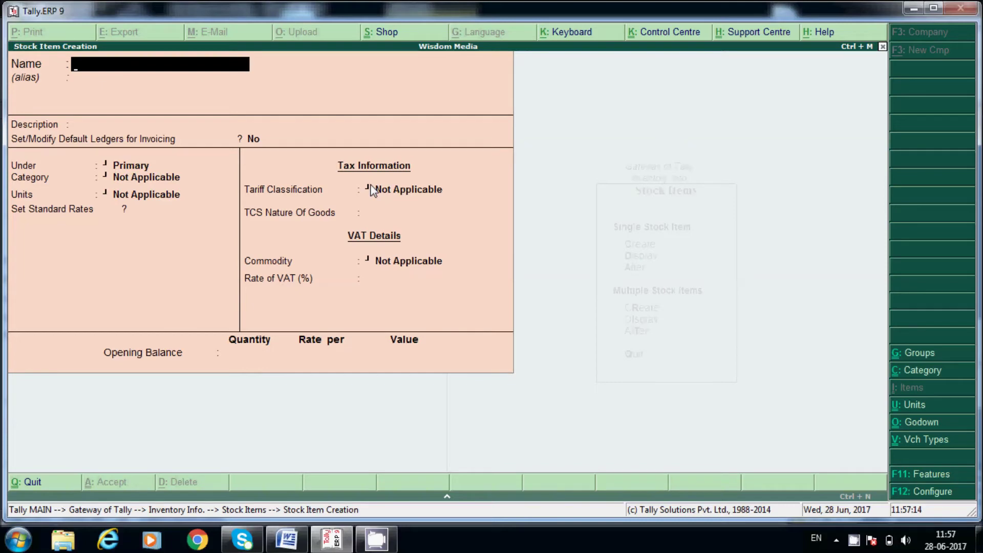
key("Escape")
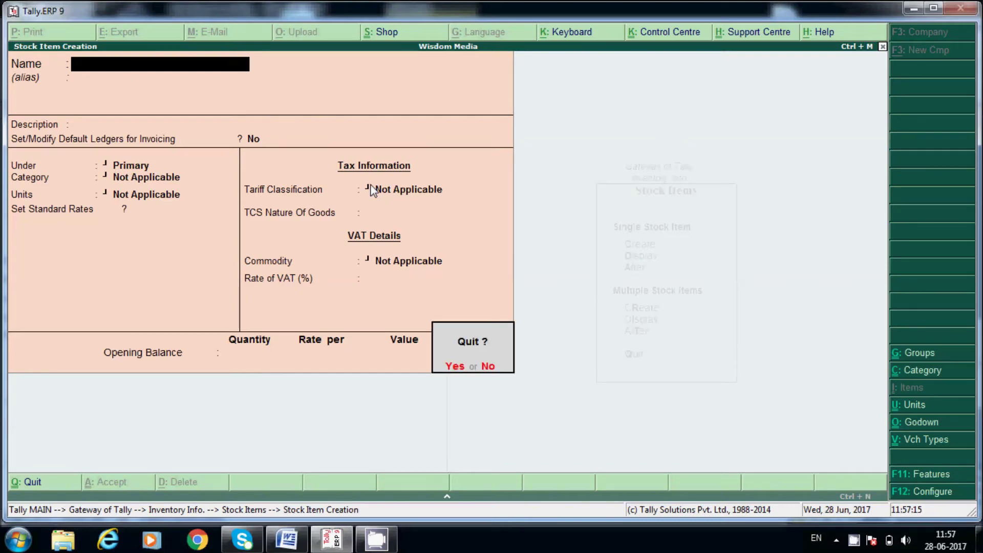
key("n")
key("alt+Tab")
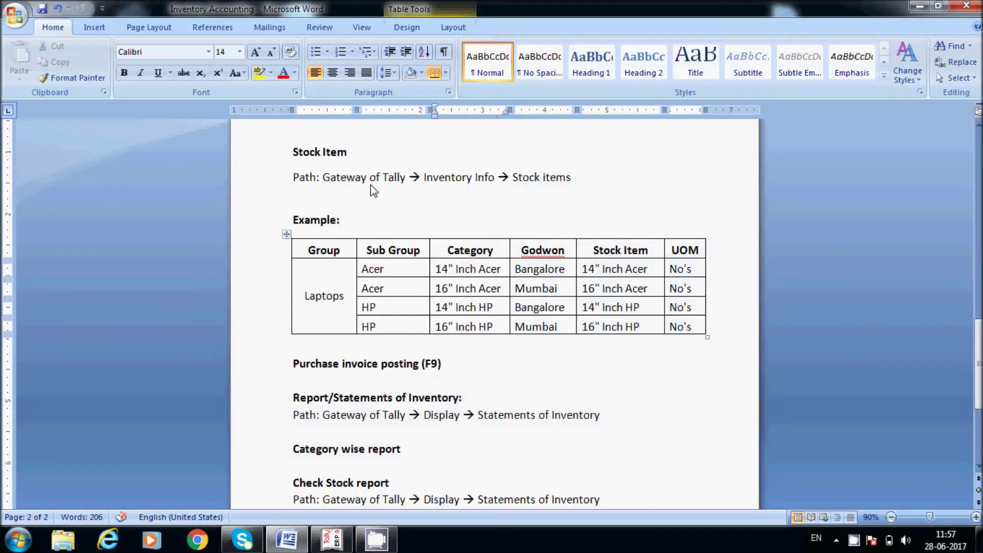
Name the item 16" Acer Laptops, with group Acer Laptops, category 16" Acer Laptops, units No's.
mouse_move(651, 294)
key("alt+Tab")
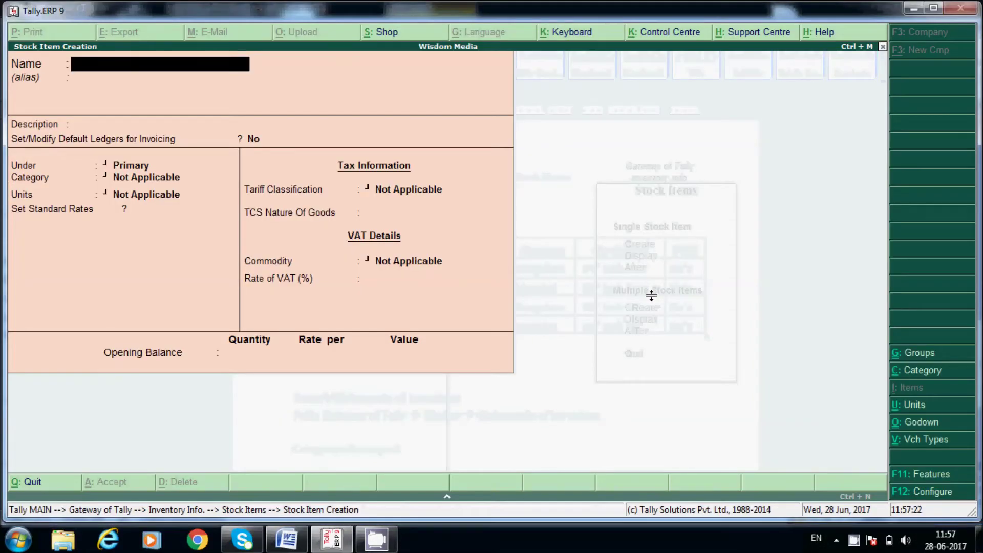
type("16\" Ac")
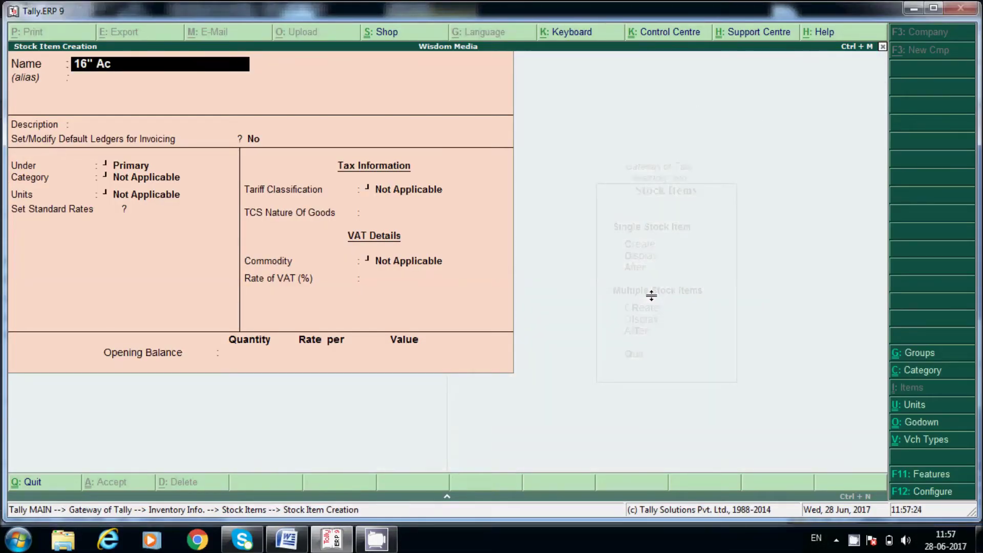
type("er Laptops")
key("Return")
key("Return")
key("Return")
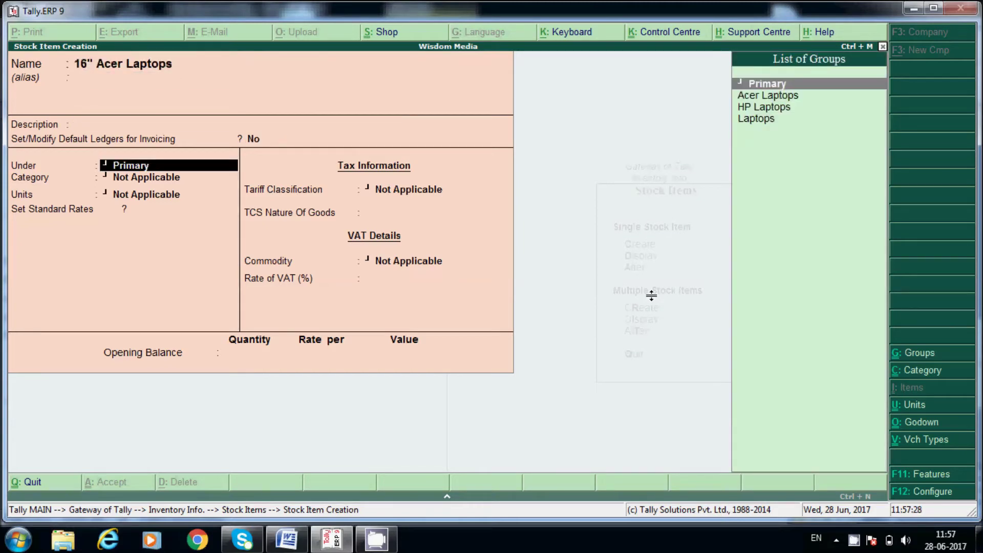
key("Down")
key("Return")
key("Down")
key("Down")
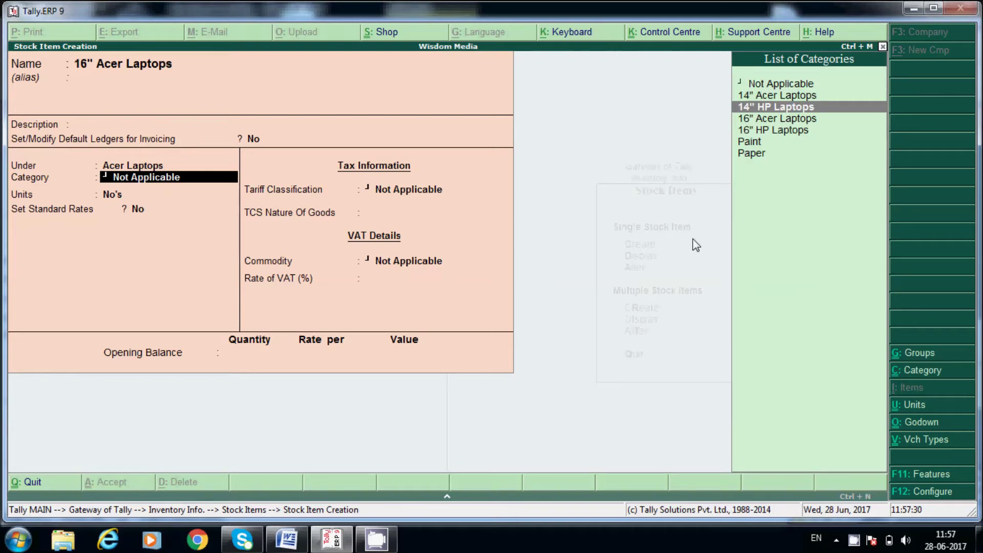
key("Down")
key("Return")
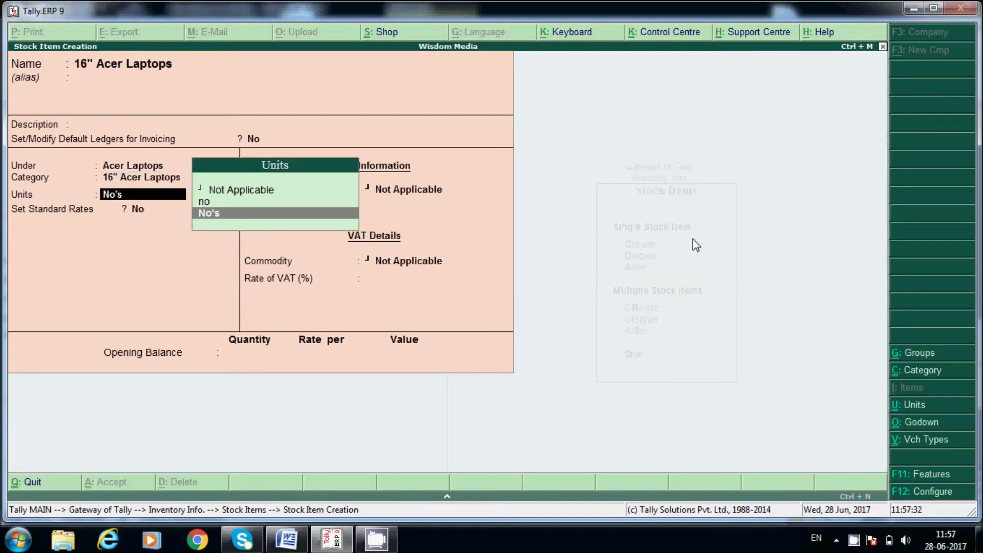
key("Return")
type("y")
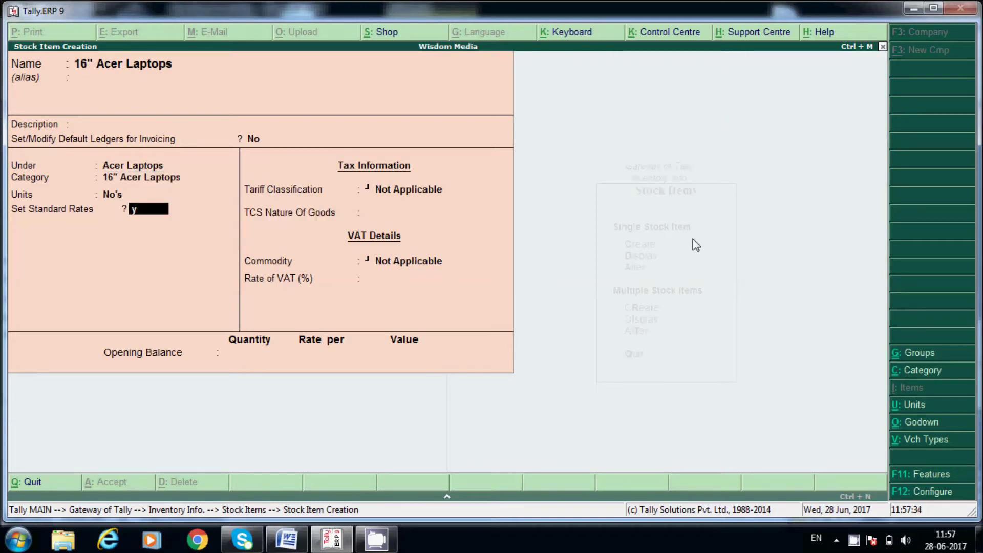
key("Return")
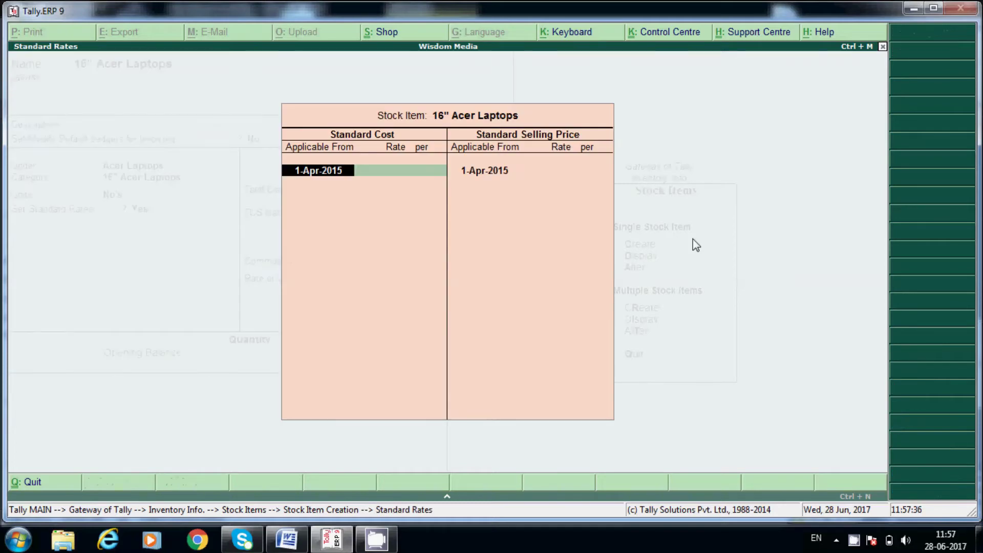
Enter standard cost 26,000 and selling price 29,000, both effective 1-Apr-2016.
key("BackSpace")
type("6")
key("Return")
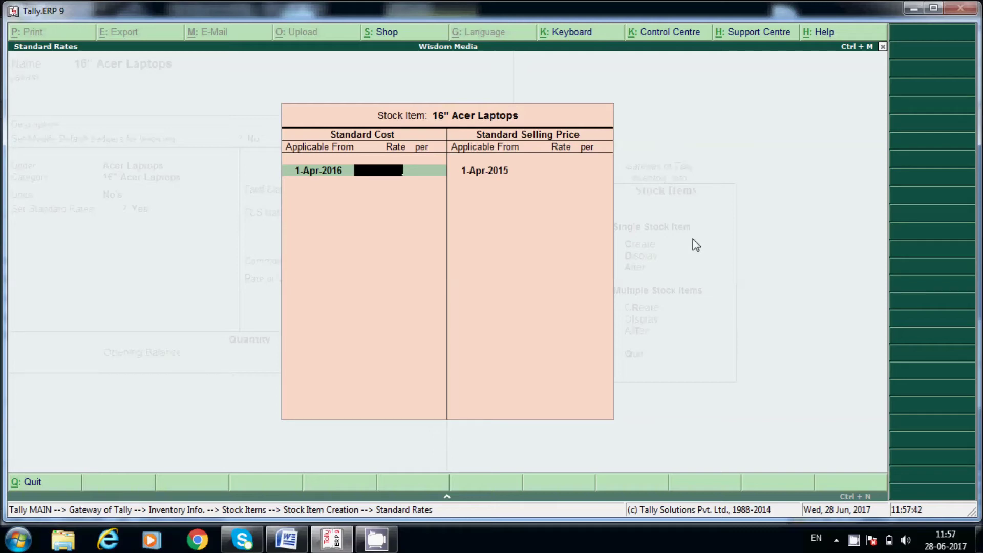
type("26")
type("000")
key("Return")
key("Return")
key("Return")
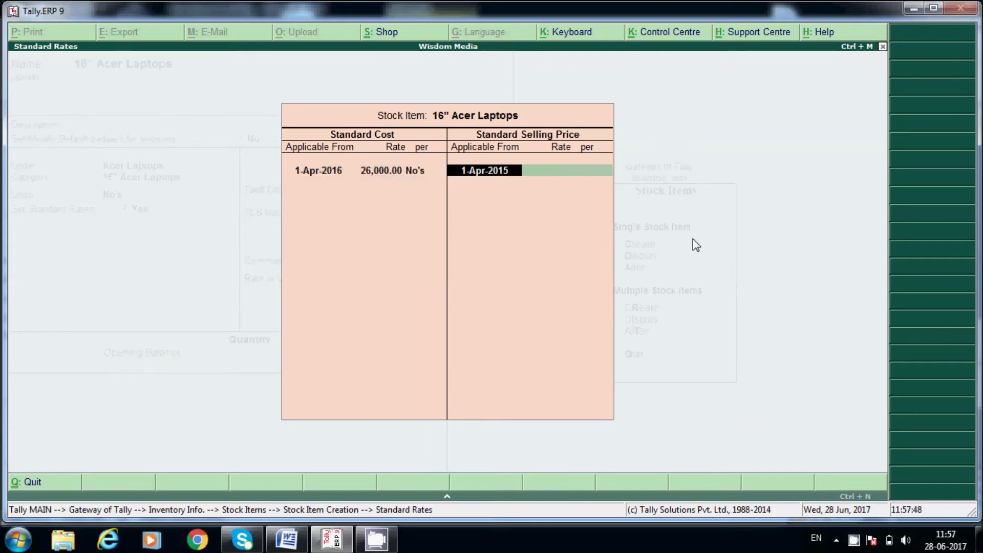
key("BackSpace")
type("6")
key("Return")
type("29")
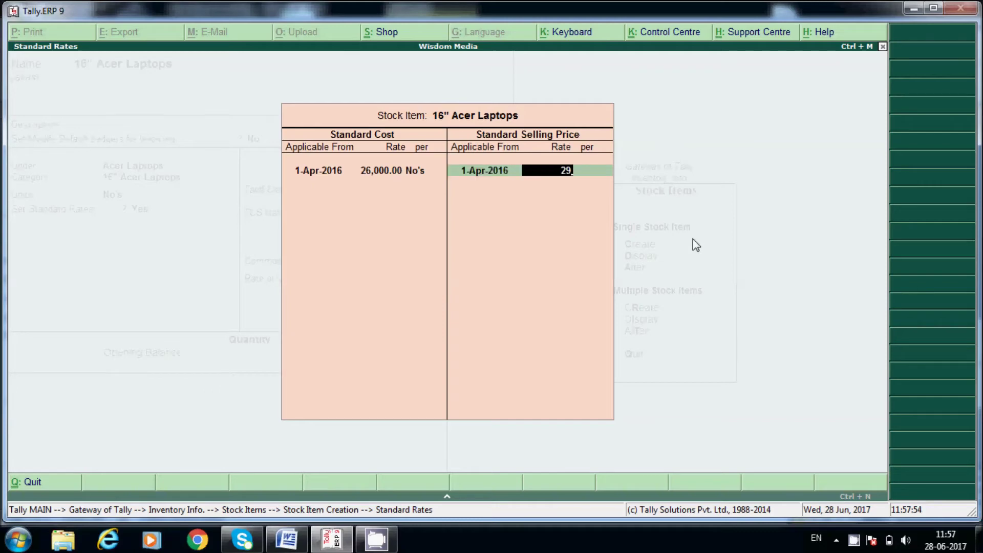
type("000")
key("Return")
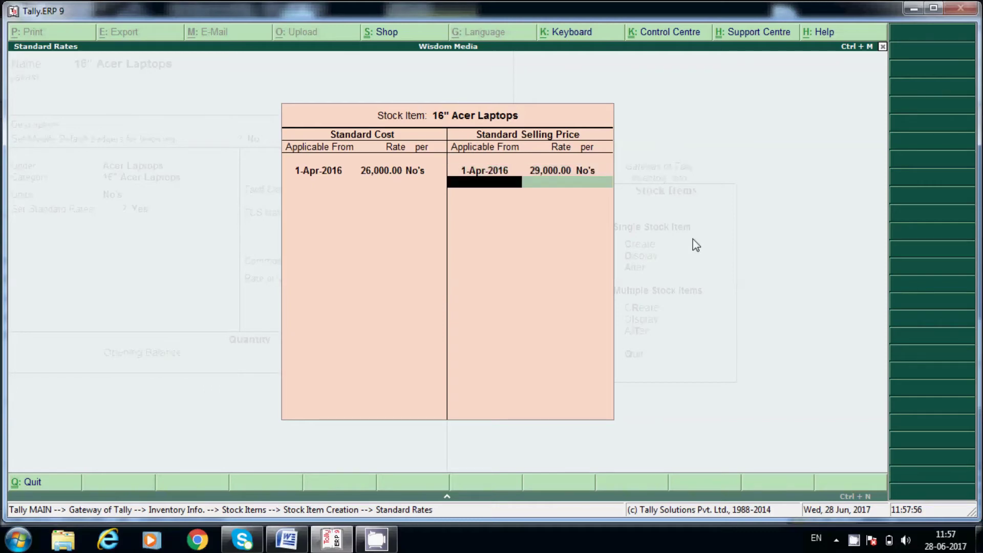
key("Return")
key("Return")
key("Return")
key("Return")
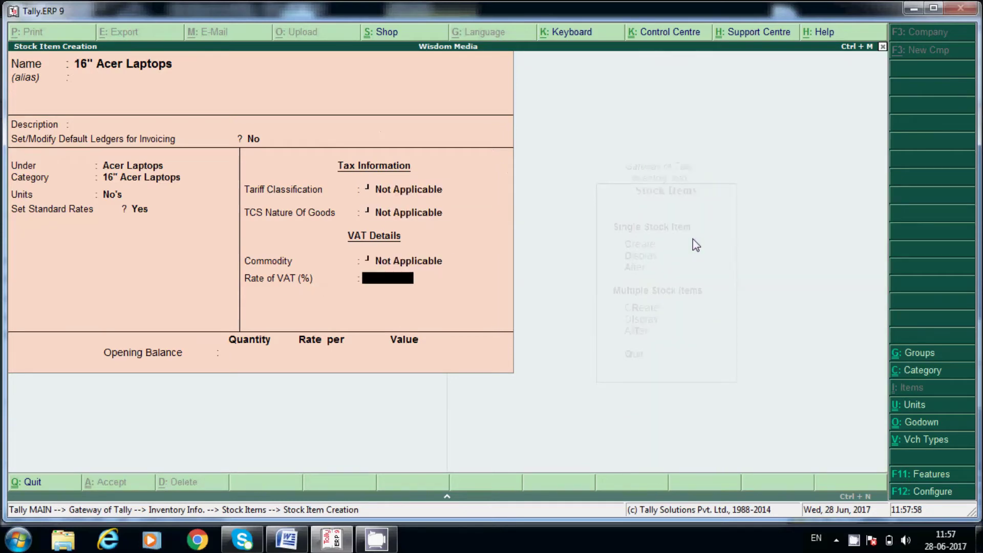
type("14.")
type("5")
Enter 14.50% VAT, skip the opening balance and save 16" Acer Laptops.
key("Return")
key("ctrl+a")
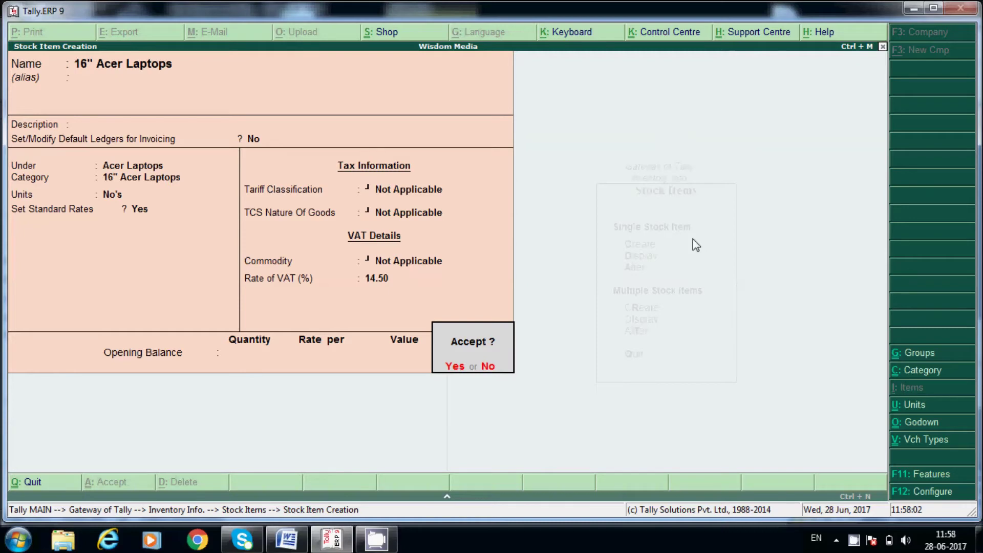
key("Return")
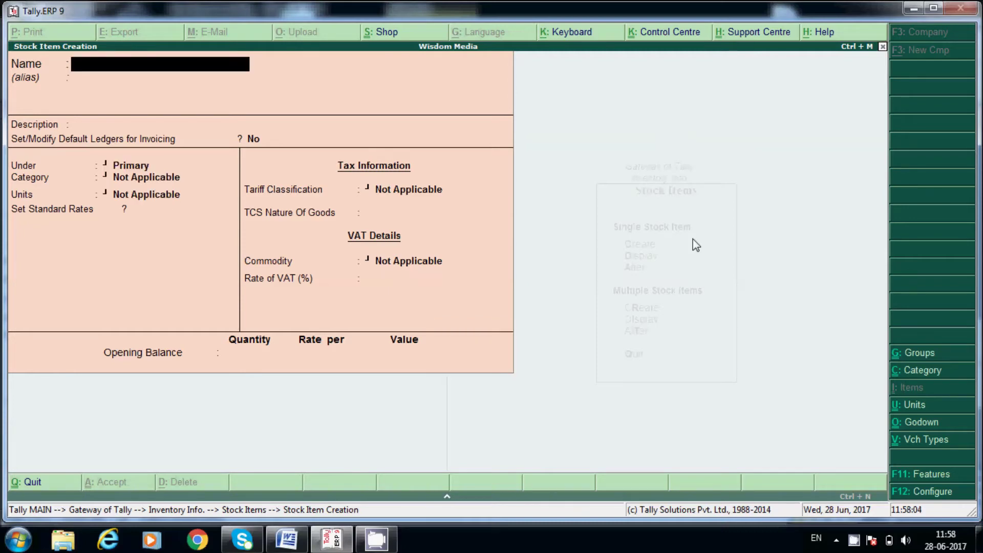
key("alt+Tab")
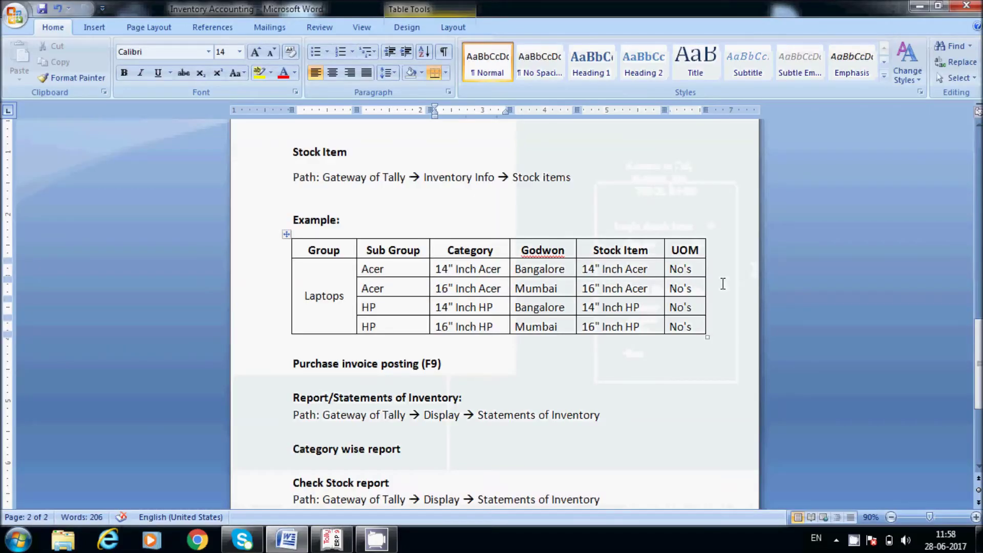
Name the new item 14" HP Laptop with the description 14" HP Laptops.
left_click(647, 310)
key("alt+Tab")
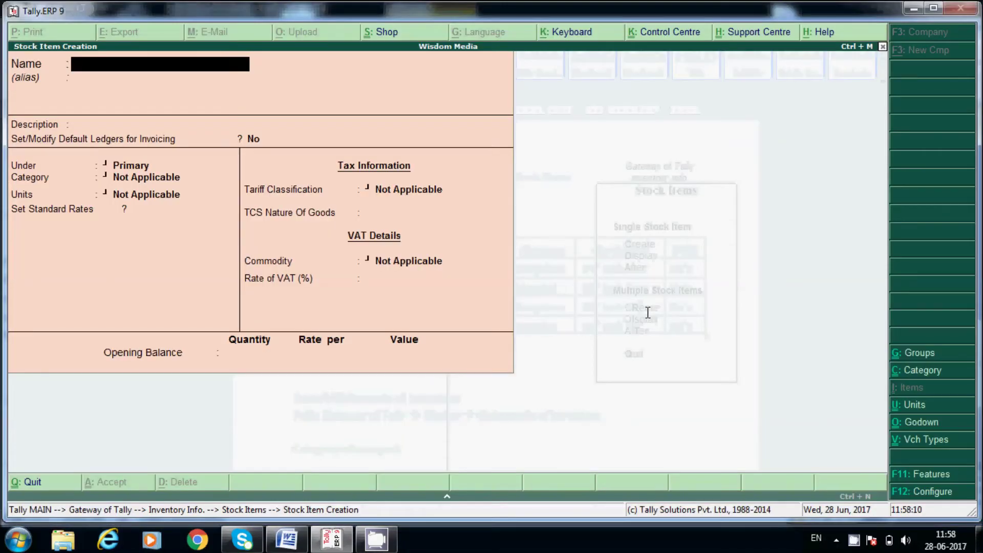
type("14\"")
type(" HP Lap")
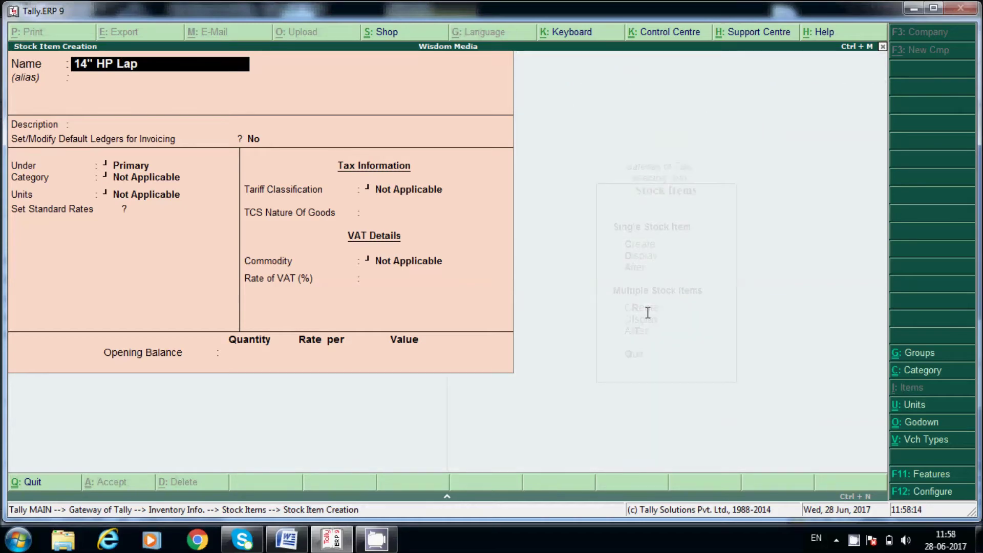
type("tp")
key("BackSpace")
type("op")
key("Return")
key("Return")
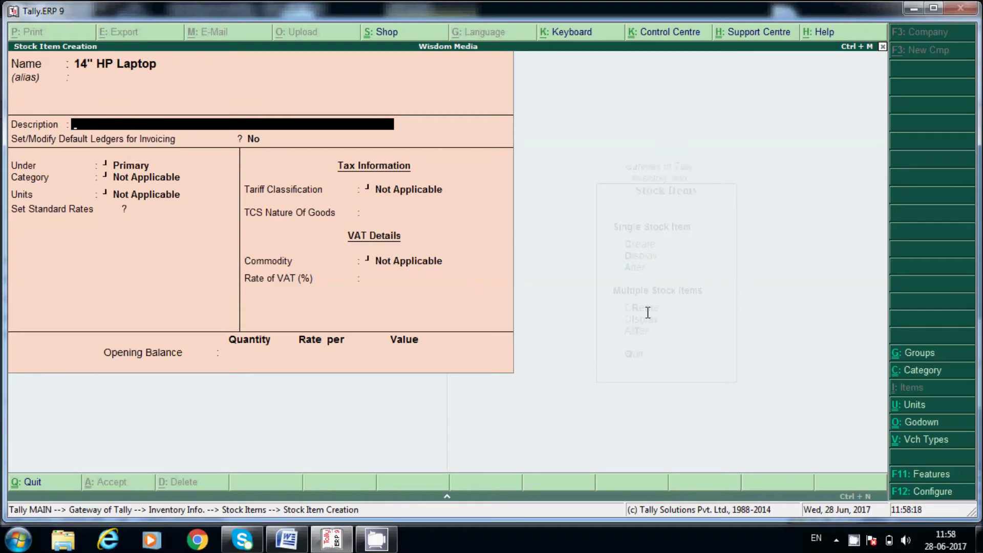
key("Return")
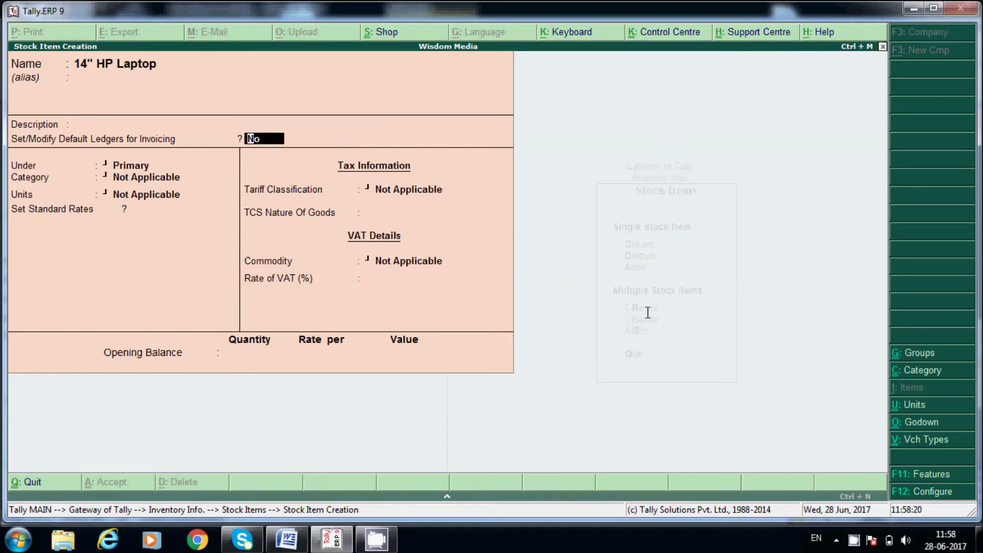
key("BackSpace")
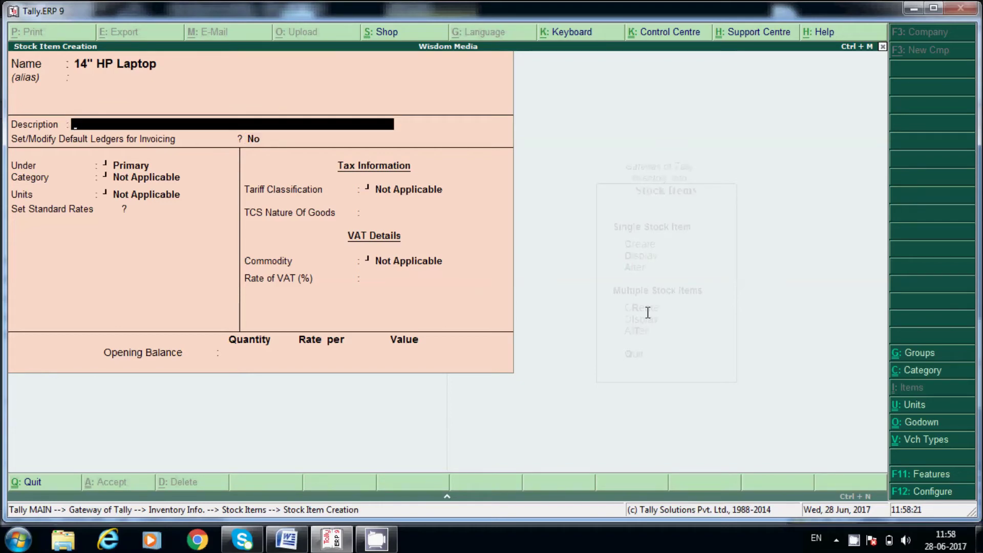
type("1")
type("4\" ")
type("HP Laptop")
type("s")
key("Return")
Set the group to HP Laptops, category to 14" HP Laptops and units to No's.
key("Return")
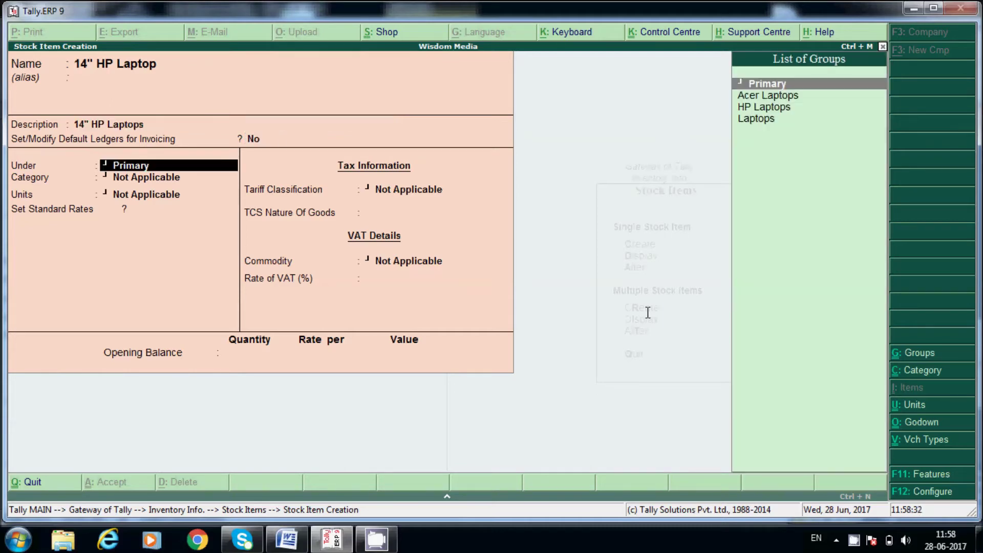
key("Down")
key("Down")
key("Return")
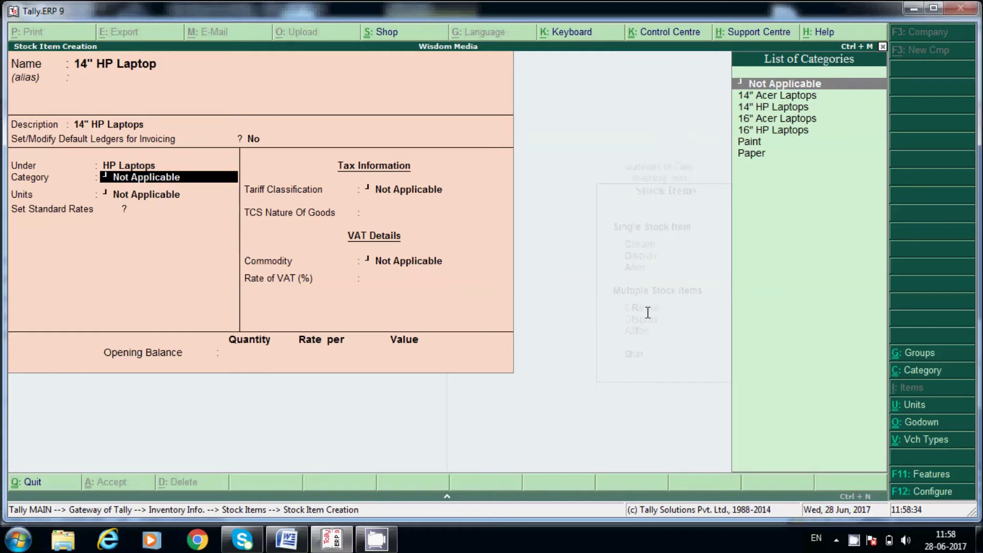
key("Down")
key("Down")
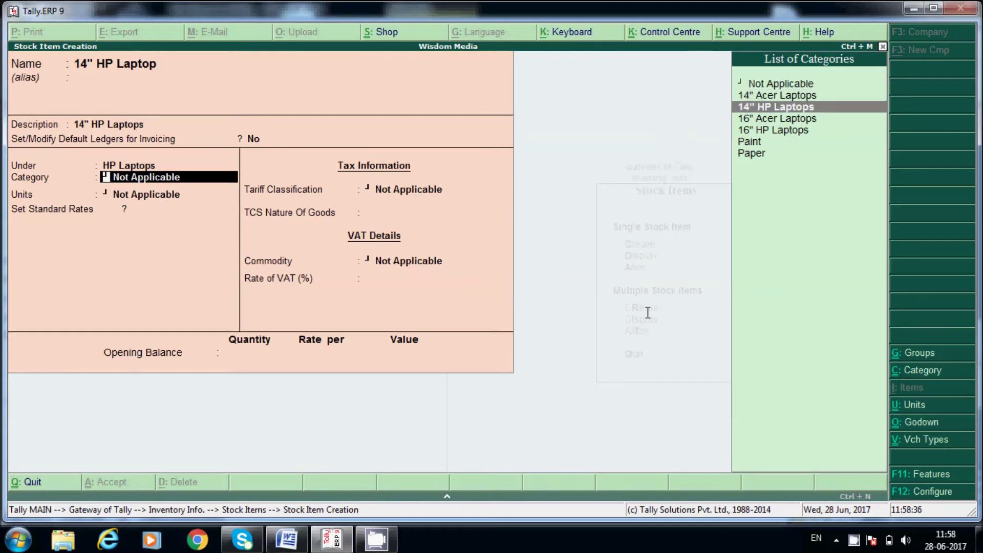
key("Return")
key("Down")
key("Down")
key("Return")
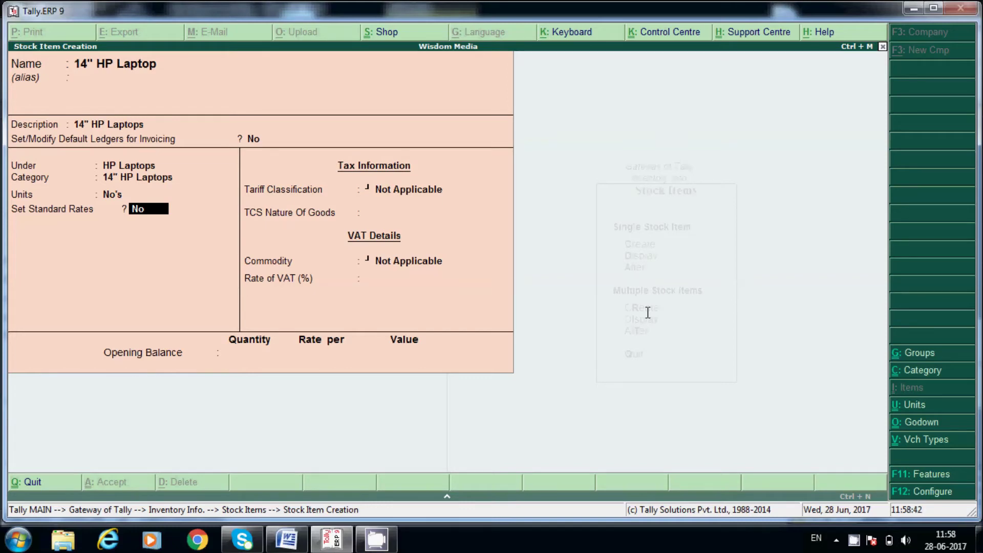
Enable standard rates: cost 22,000 and selling price 26,000 per No's from 1-Apr-2016.
key("y")
key("Return")
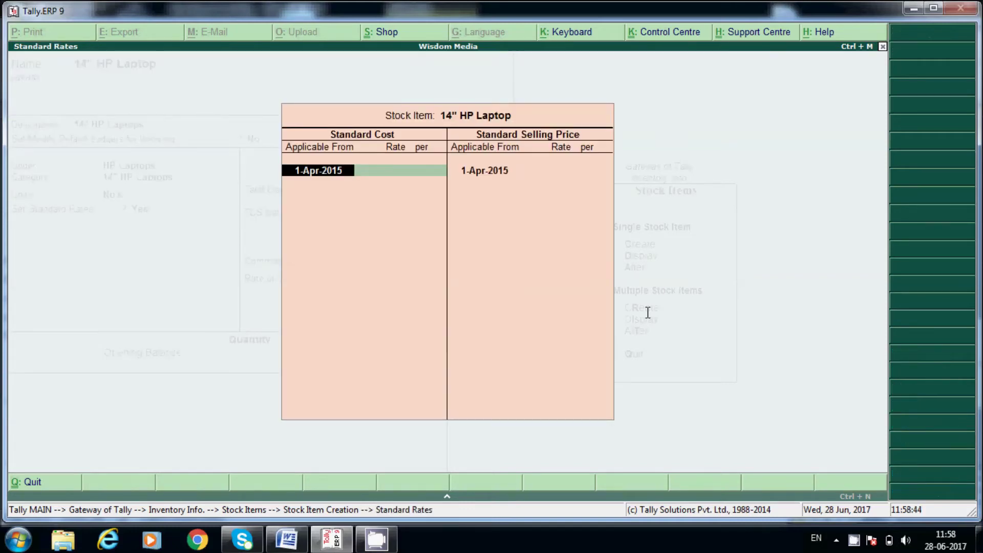
key("BackSpace")
type("6")
key("Return")
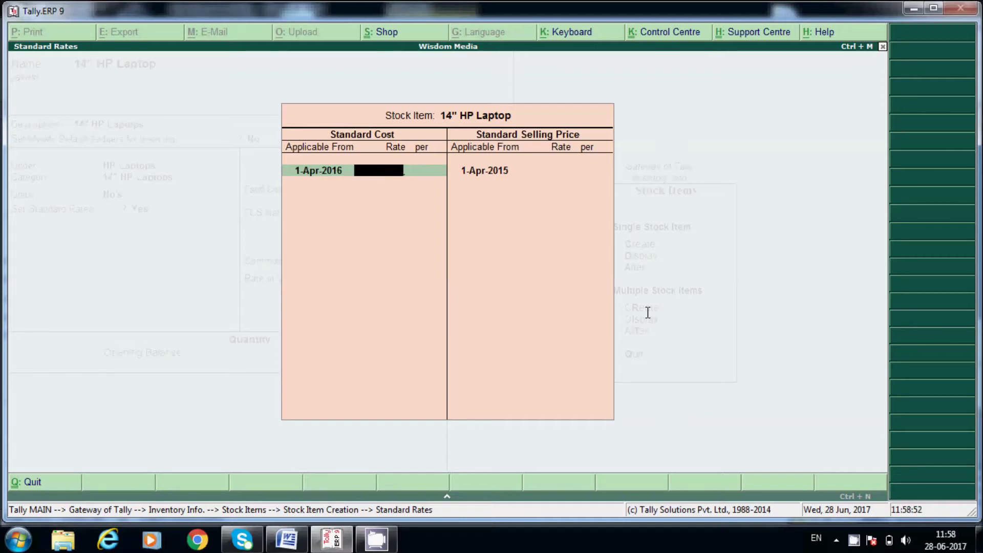
type("22000")
key("Return")
key("Return")
key("Return")
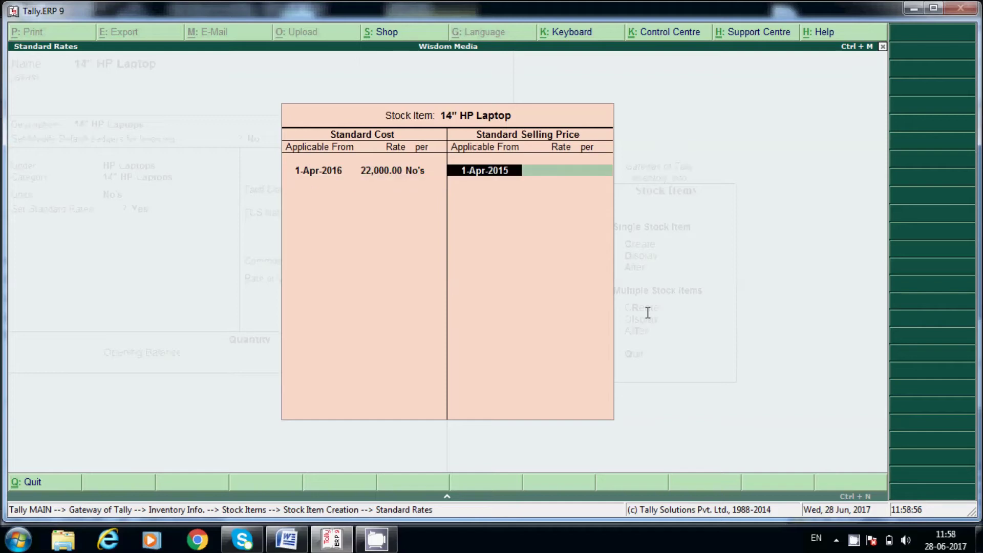
key("BackSpace")
type("6")
key("Return")
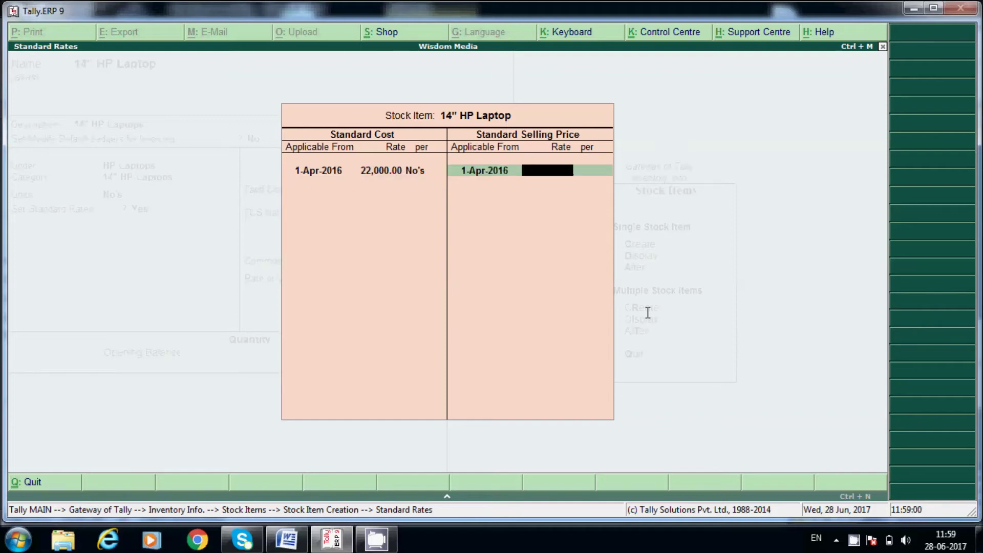
type("26000")
key("Return")
key("Return")
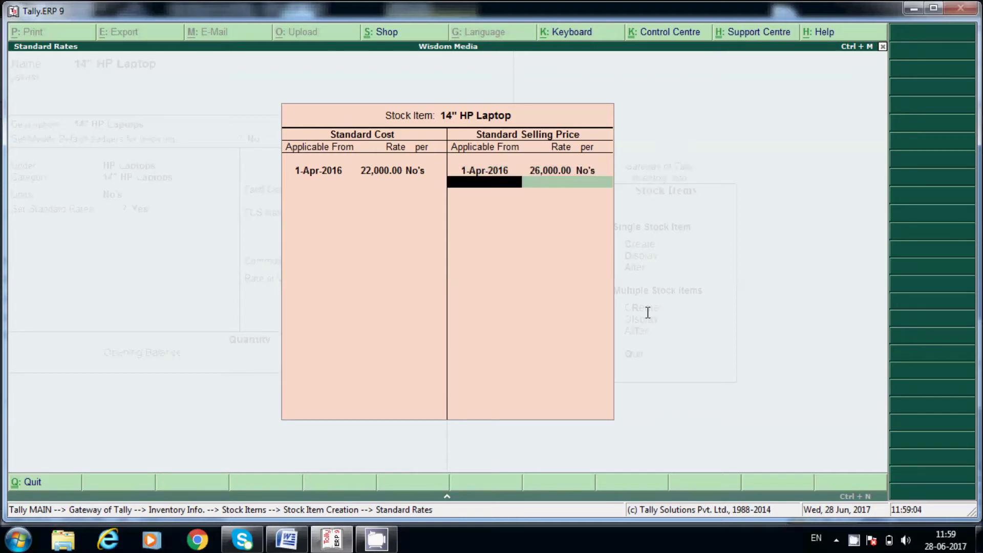
key("Return")
key("Return")
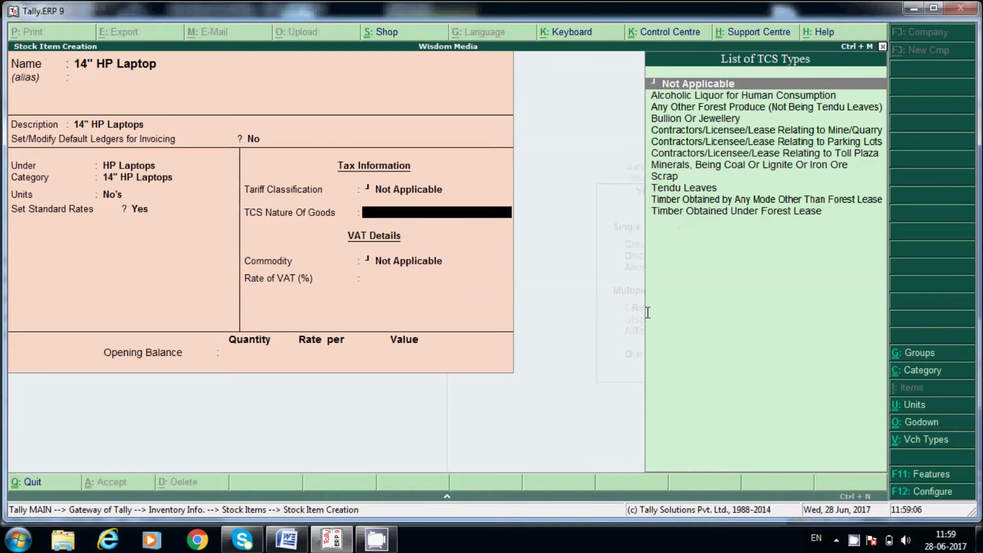
Enter 14.50% VAT and an opening quantity of 15 No's for the 14" HP Laptop.
key("Return")
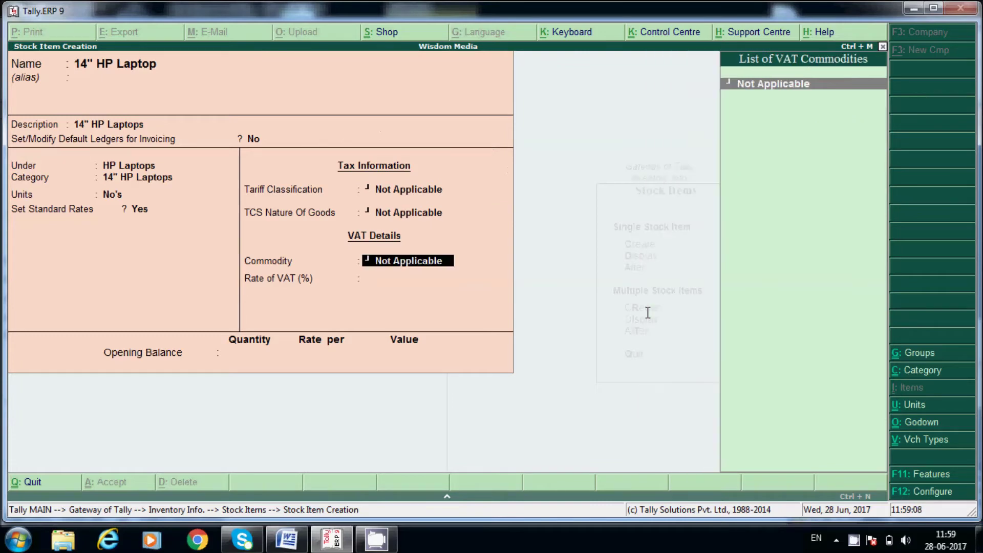
key("Return")
type("1")
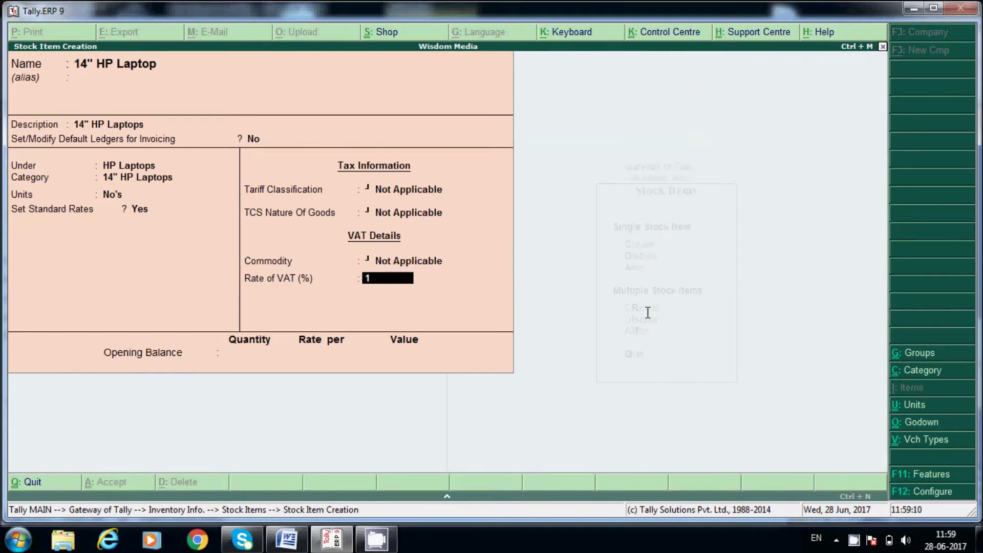
type("4.5%")
key("Return")
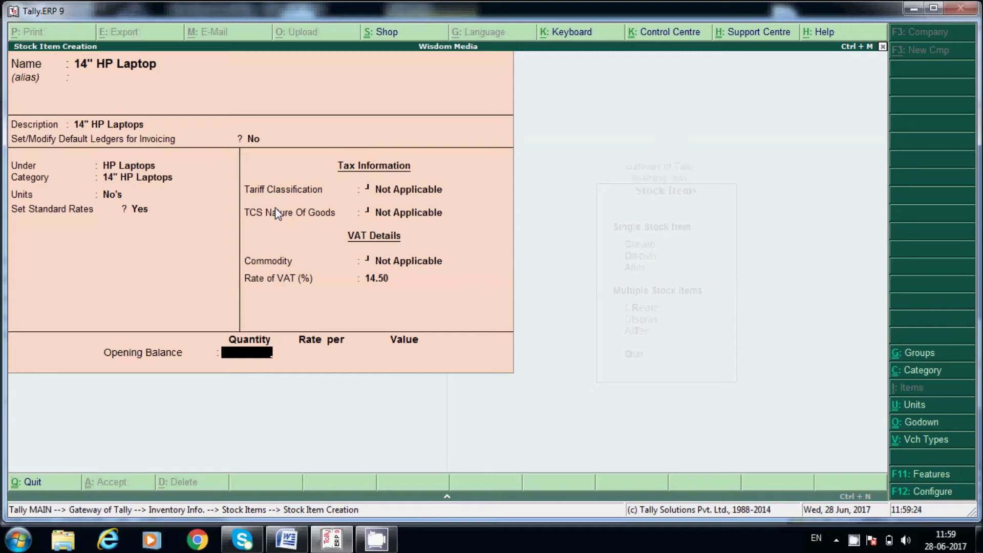
type("15")
key("Return")
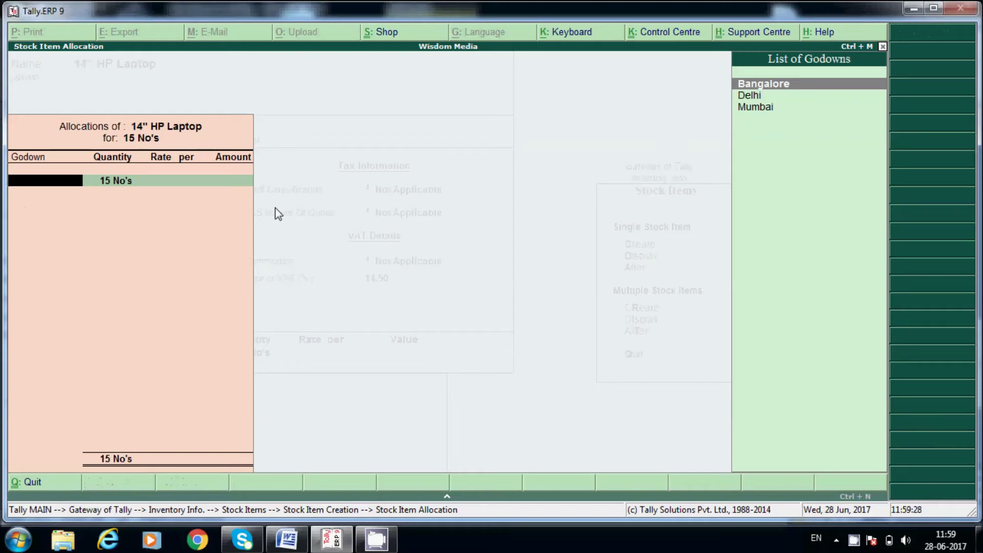
Correct the godown from Mumbai to Bangalore after checking the Word notes.
key("Down")
key("Down")
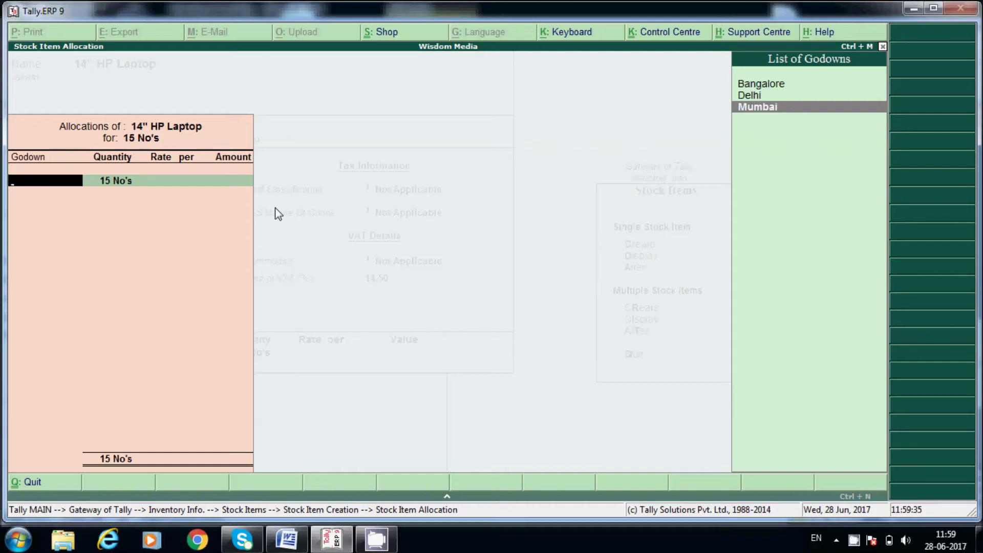
key("Return")
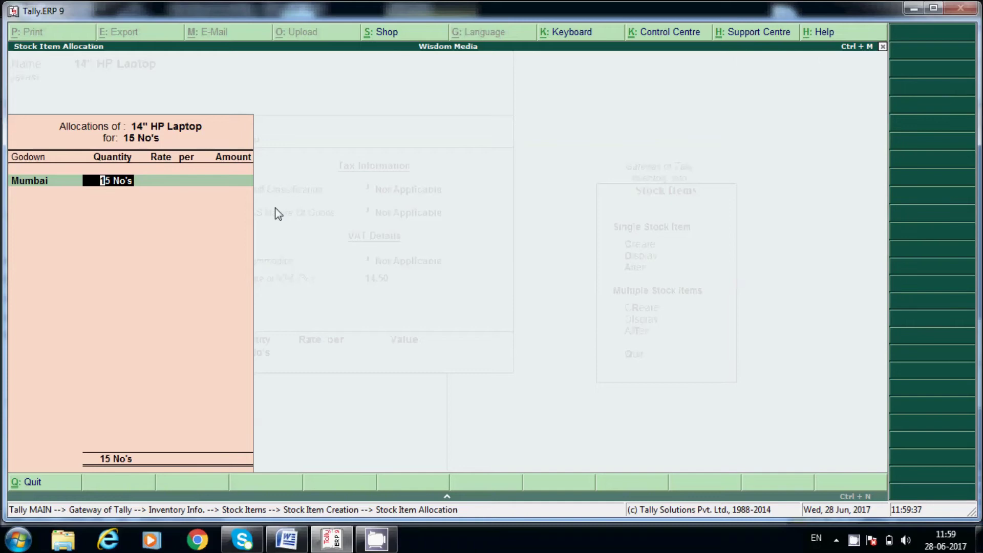
key("BackSpace")
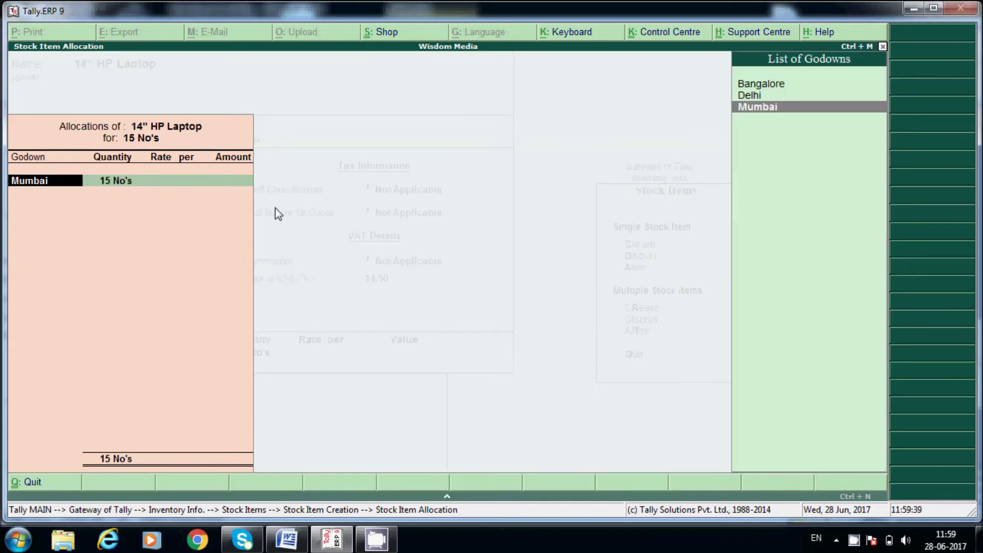
key("alt+Tab")
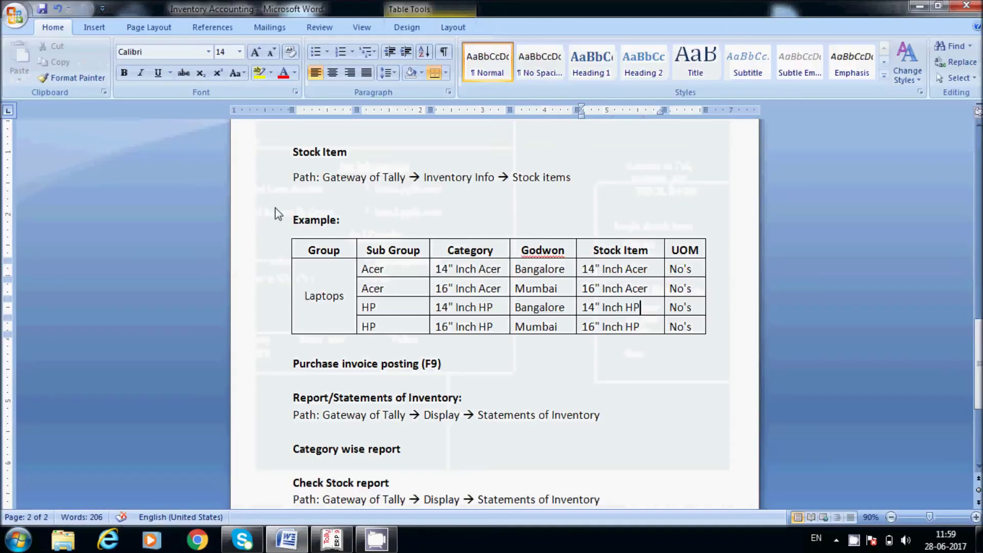
mouse_move(566, 318)
key("alt+Tab")
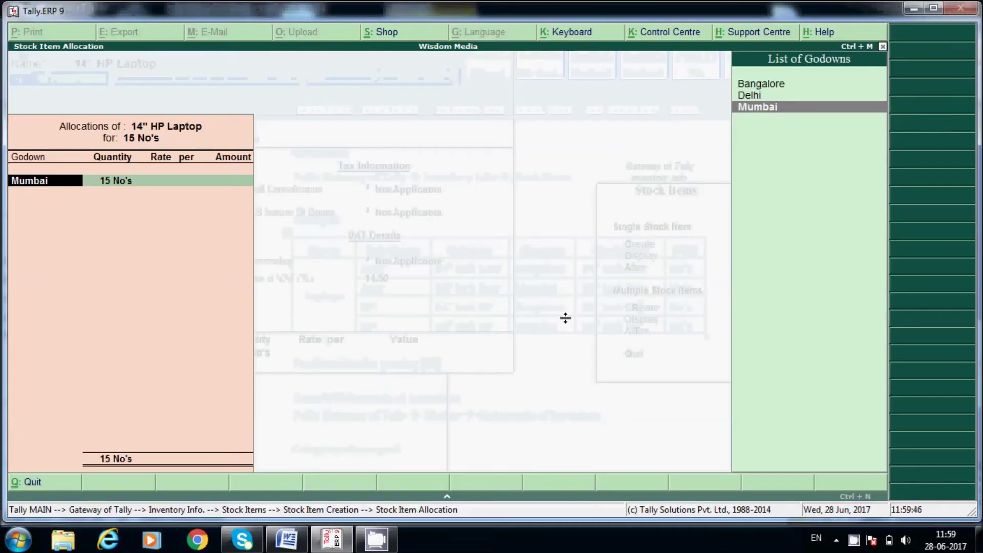
key("Up")
key("Up")
key("Return")
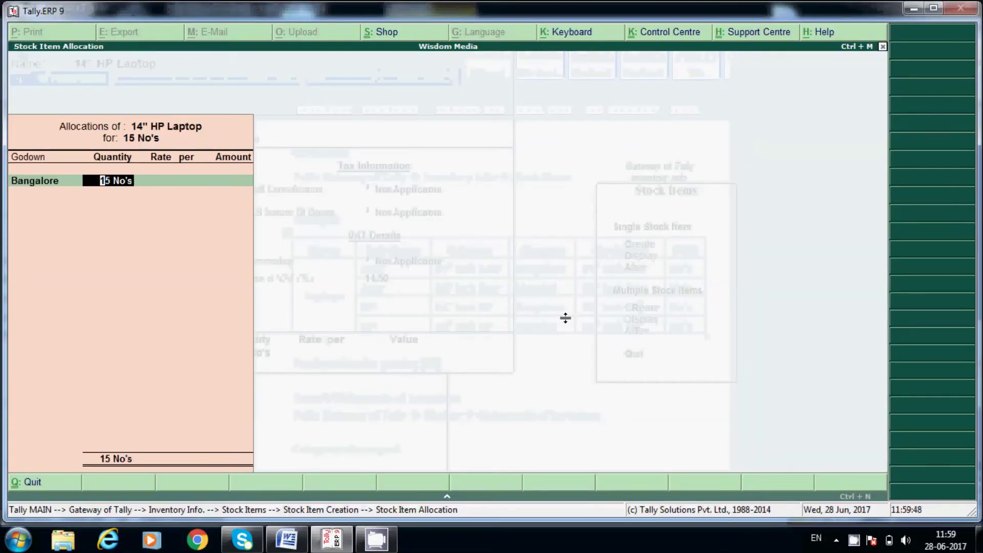
Allocate 15 No's at 22,000 (3,30,000), then save the 14" HP Laptop.
key("Return")
type("22000")
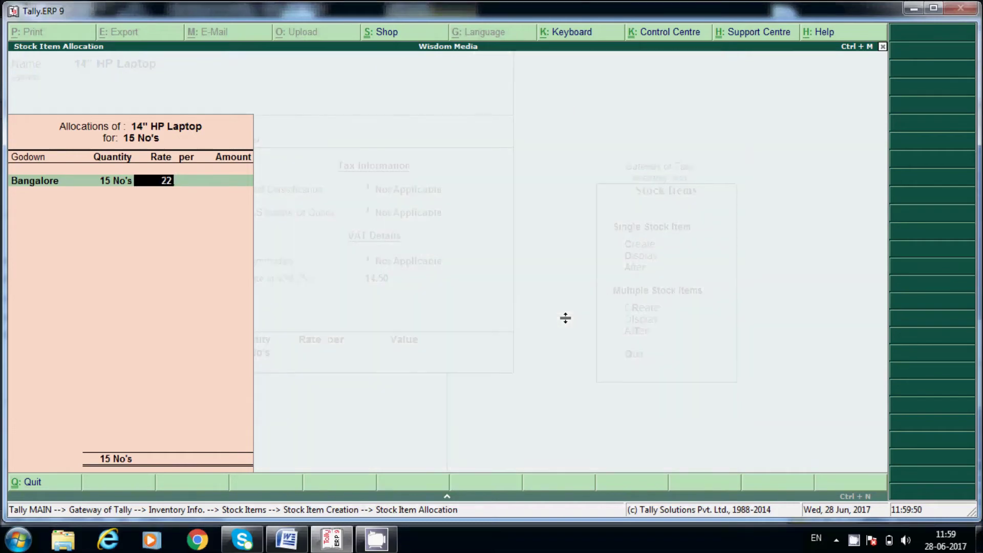
type(",000.00")
key("Return")
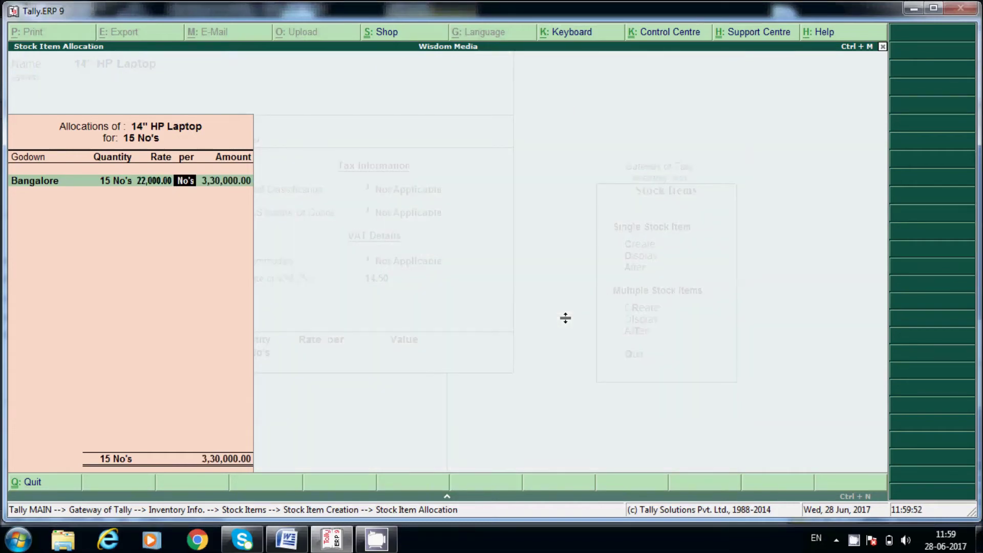
key("Return")
key("Return")
key("Return")
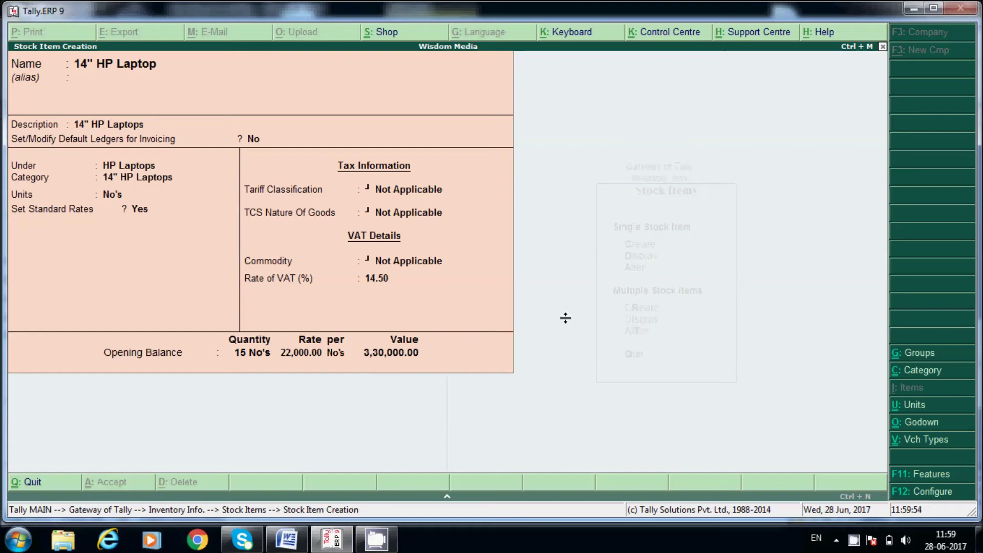
key("Escape")
key("Return")
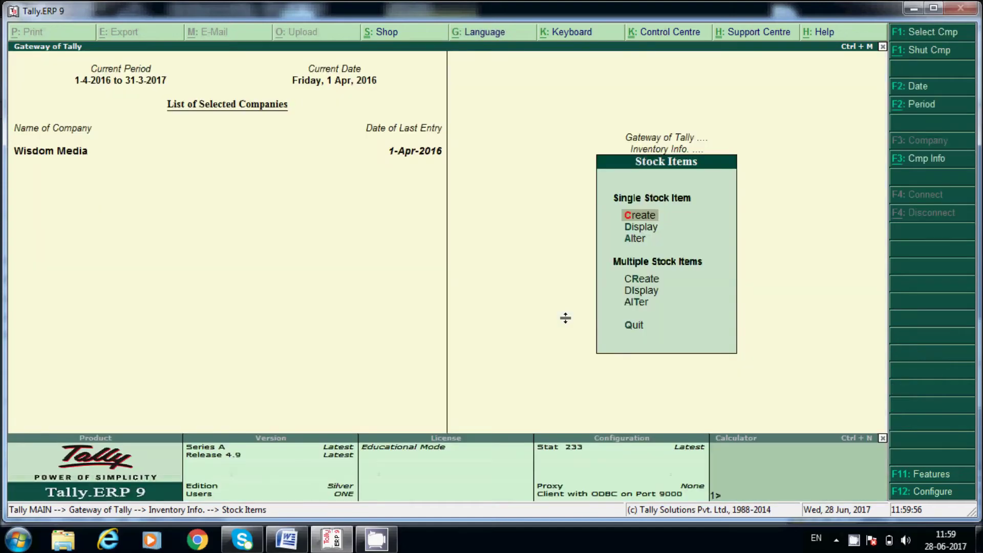
key("Return")
Create a 16" HP Laptop item under HP Laptops, category 16" HP Laptops, units No's.
key("alt+Tab")
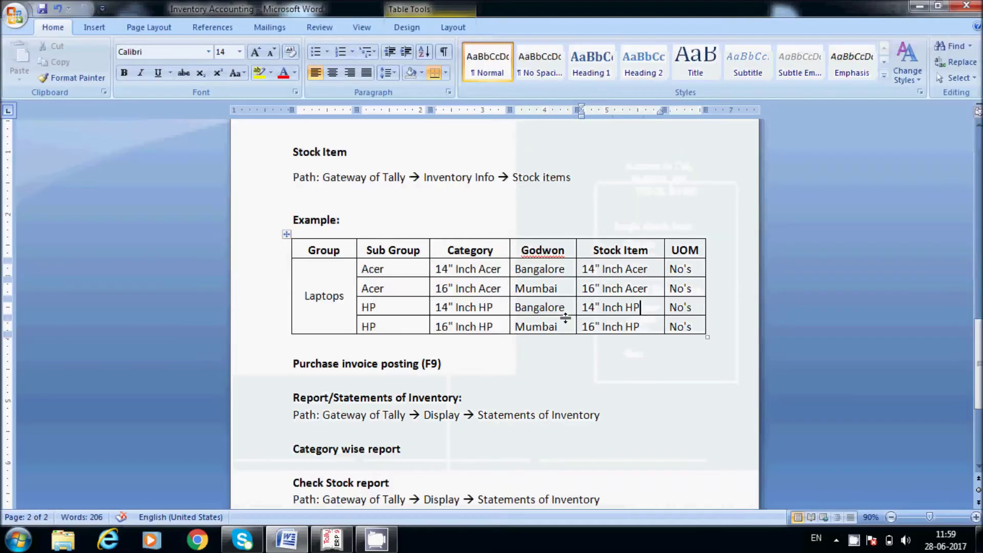
key("alt+Tab")
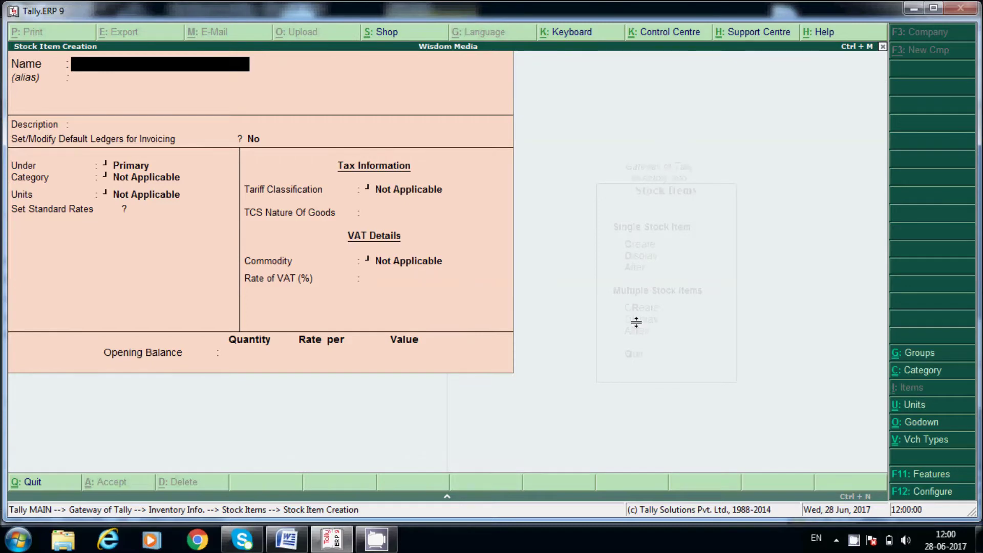
type("16\"")
type(" Ac")
key("BackSpace")
key("BackSpace")
key("BackSpace")
type("HP Laptop")
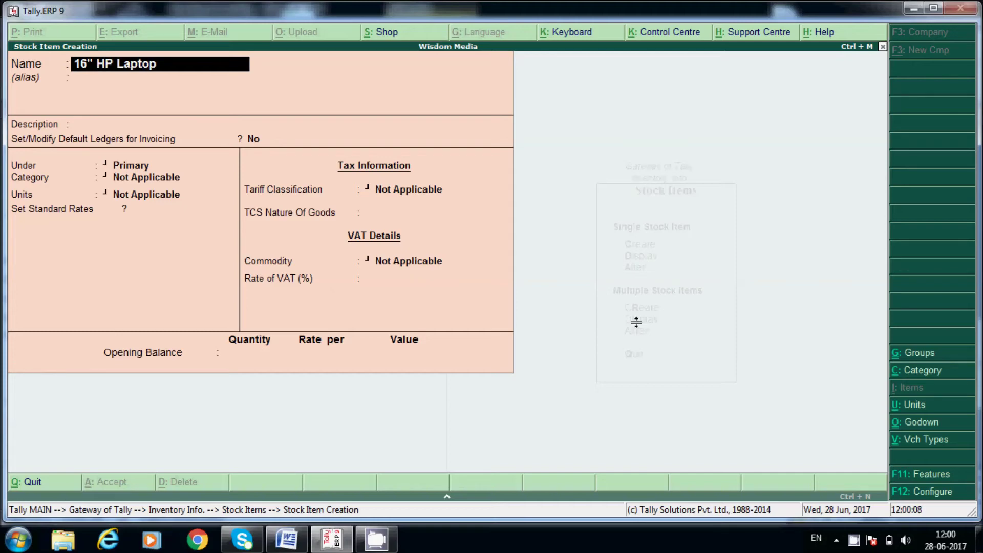
key("Return")
key("Return")
key("Return")
key("Return")
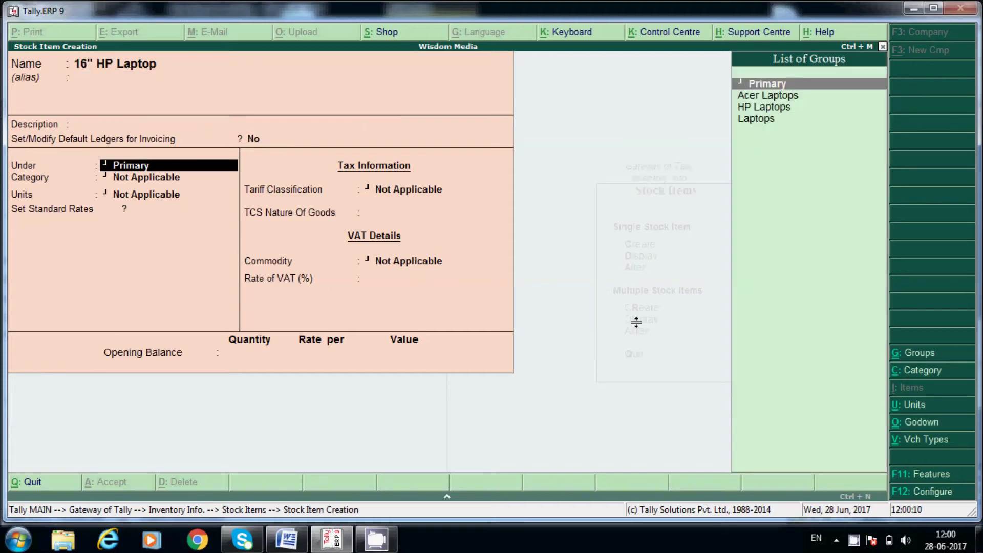
key("Down")
key("Down")
key("Return")
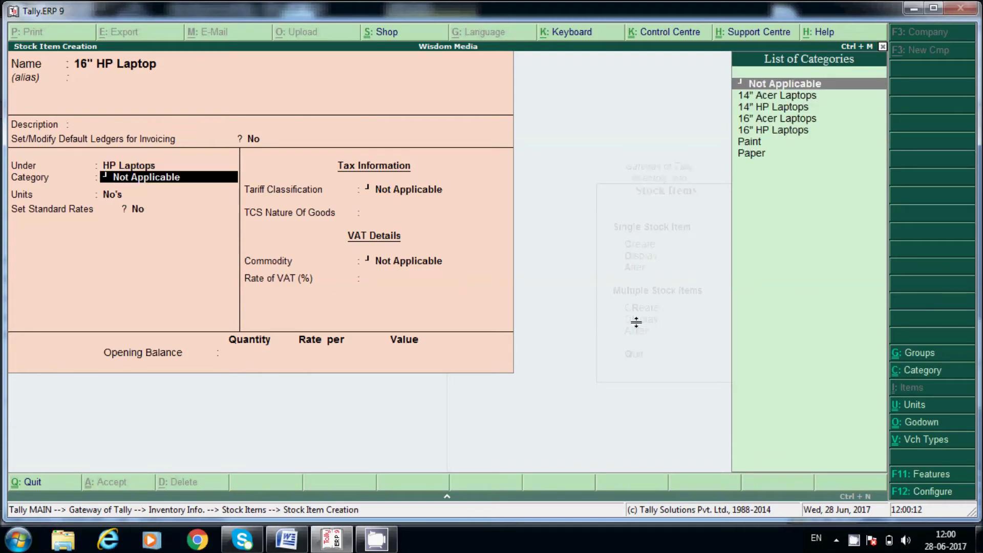
key("Down")
key("Down")
key("Down")
key("Down")
key("Return")
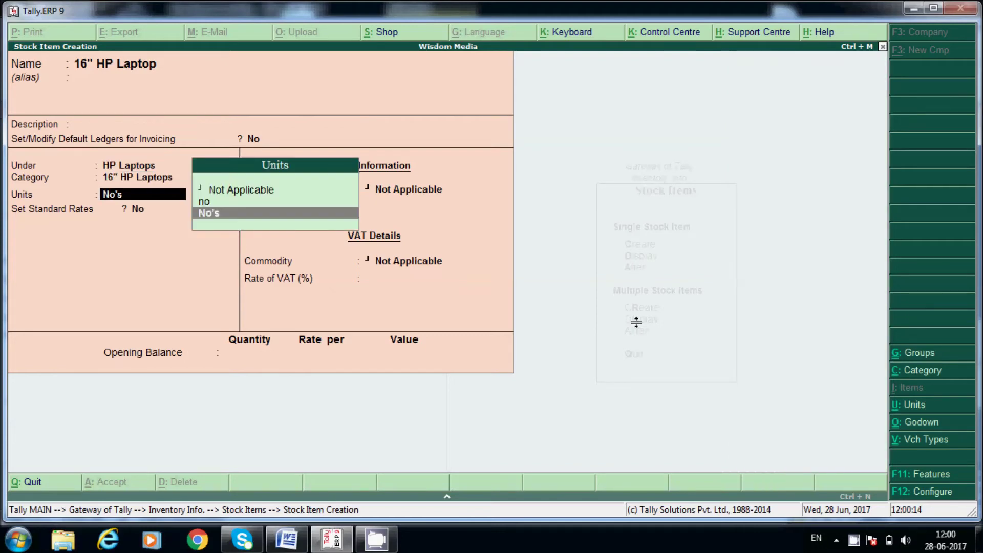
key("Return")
key("Return")
key("Return")
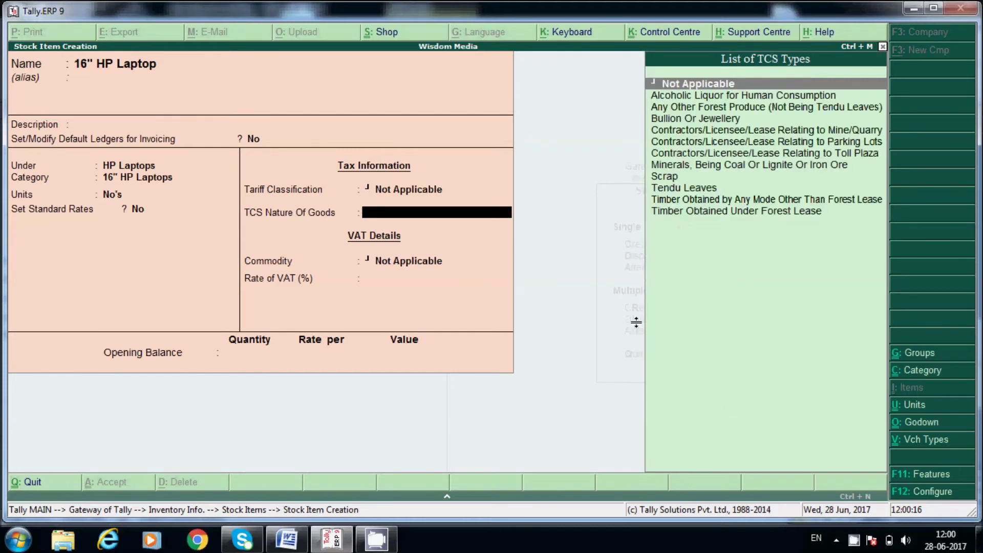
key("Return")
key("Return")
type("14")
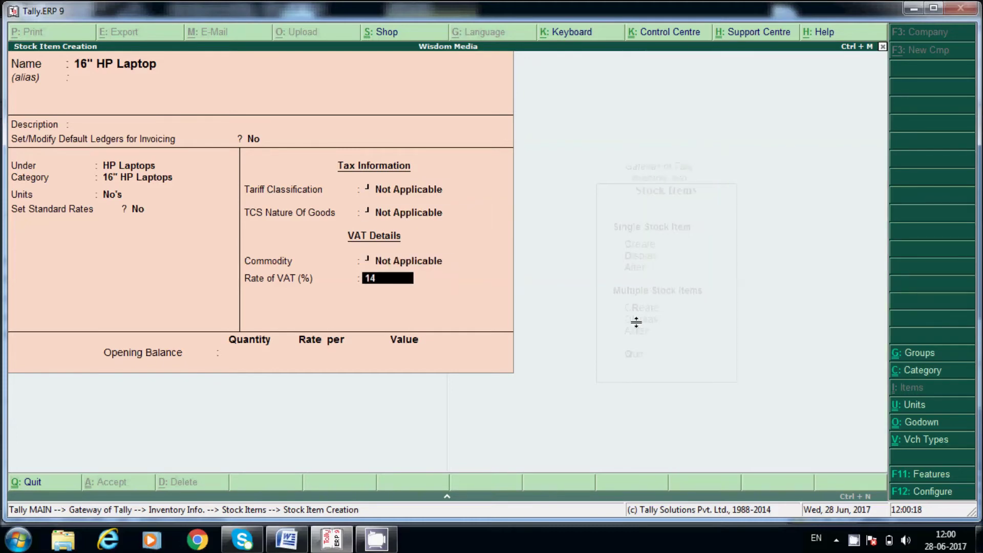
type(".5")
Enter 14.50% VAT, skip the opening balance, save, and stop creating stock items.
key("Return")
key("Return")
key("Return")
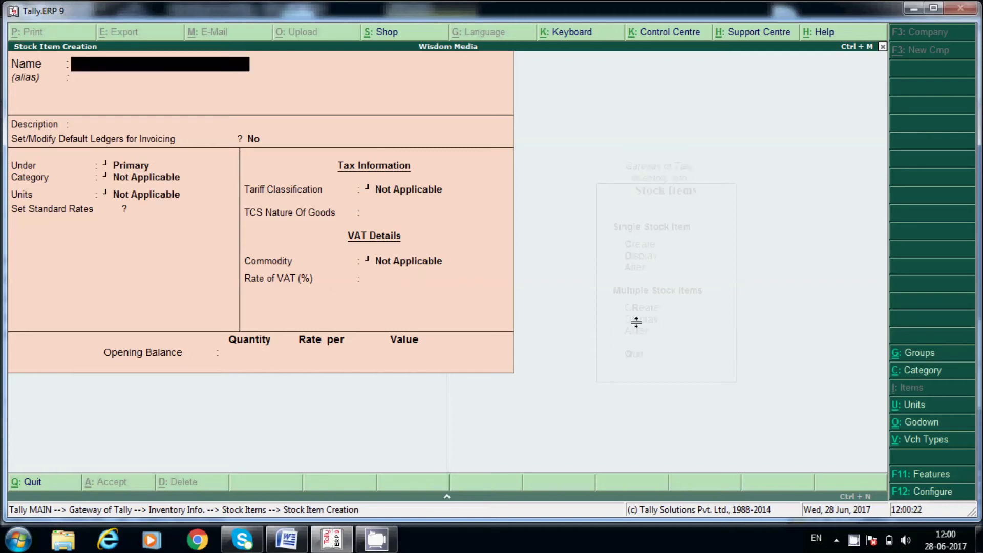
key("Escape")
key("Return")
Browse the stock item list past the 14" HP, 16" Acer and 16" HP laptops.
key("Down")
key("Down")
key("Return")
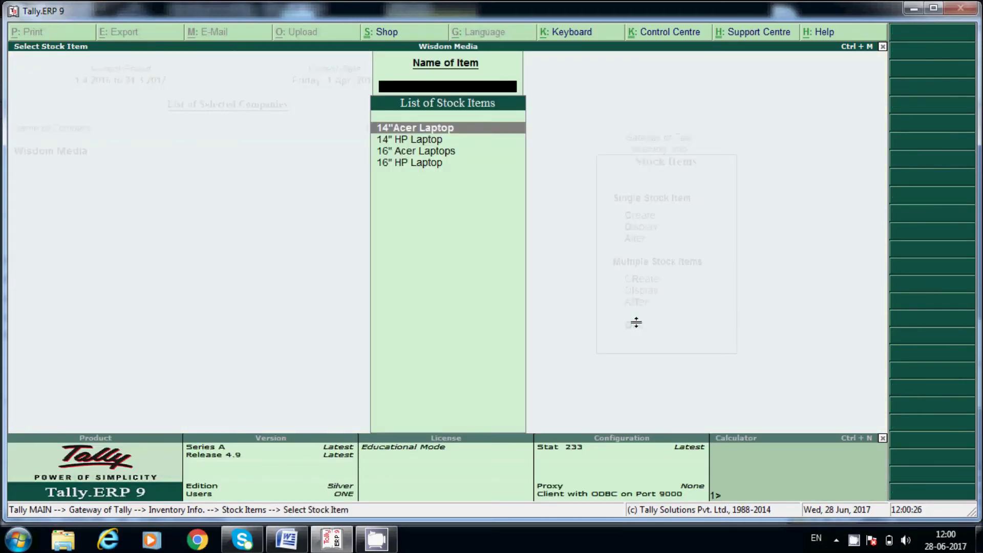
key("Down")
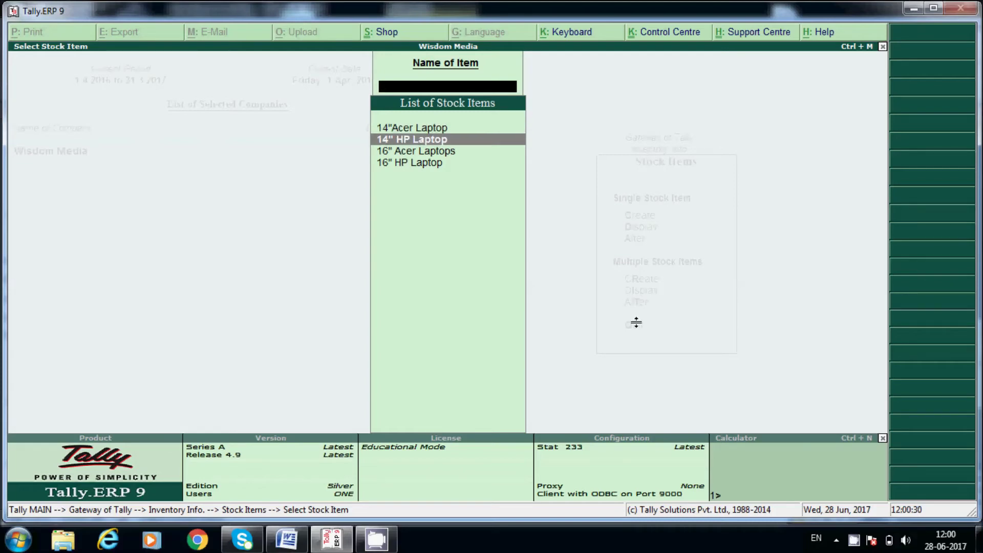
key("Down")
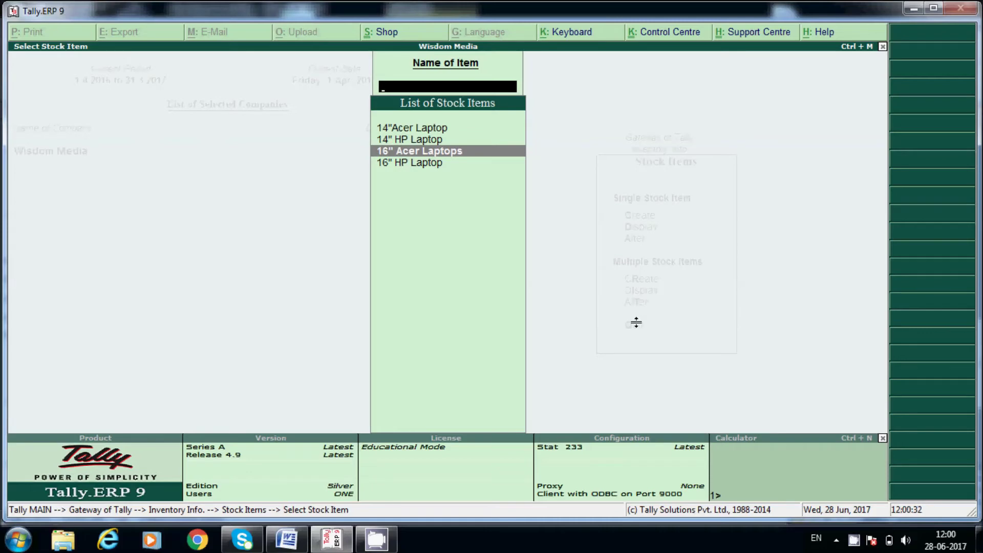
key("Down")
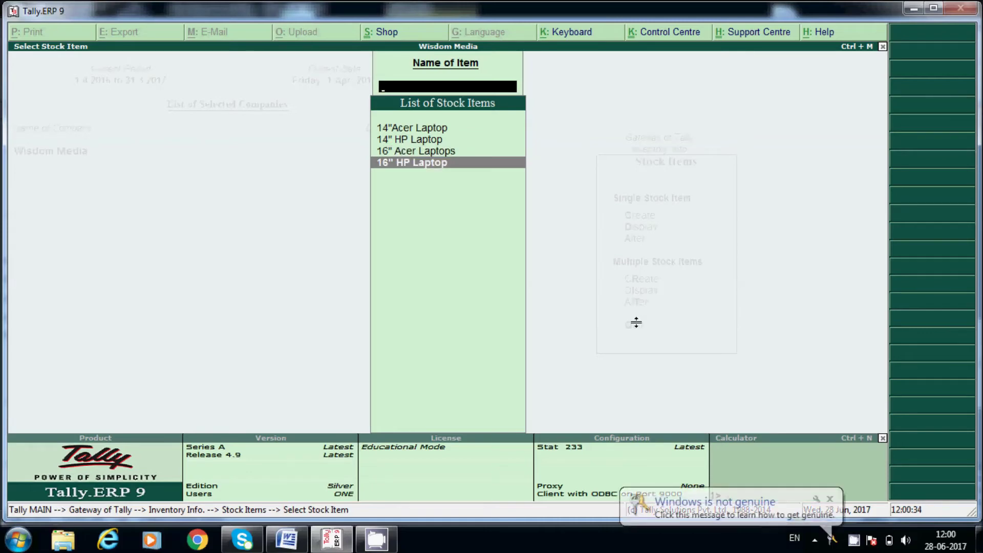
key("Escape")
key("Escape")
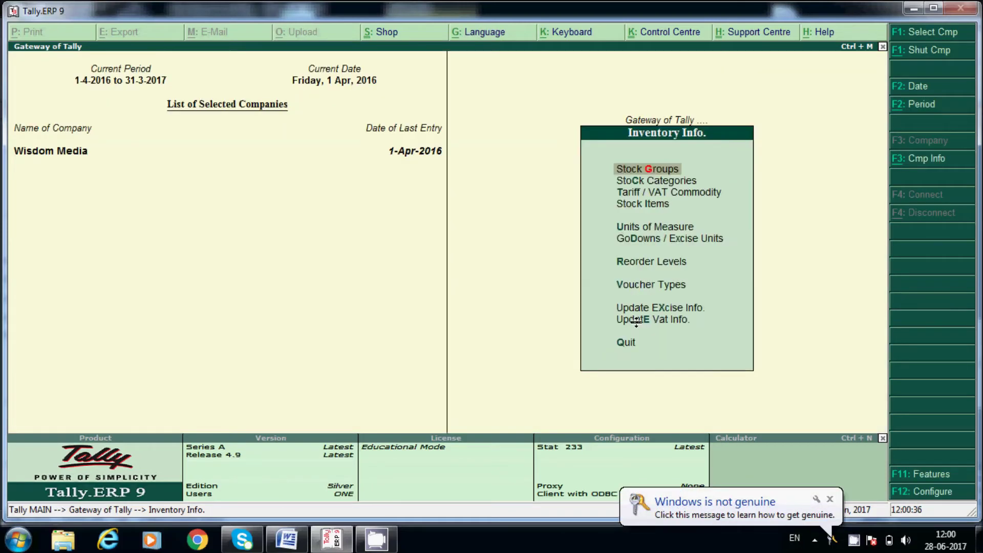
Compare the laptop items against the Word notes table and return to Gateway of Tally.
key("alt+Tab")
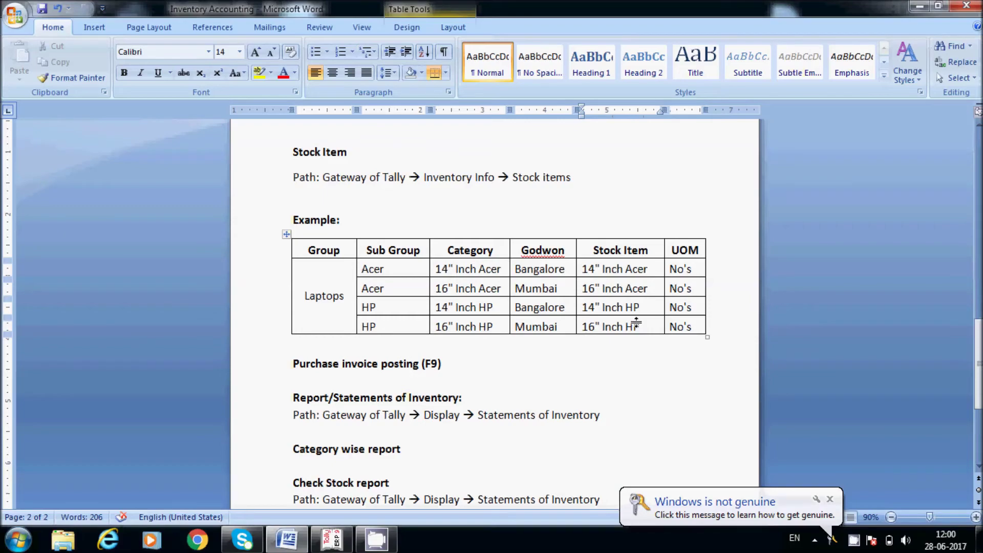
key("alt+Tab")
key("alt+Tab")
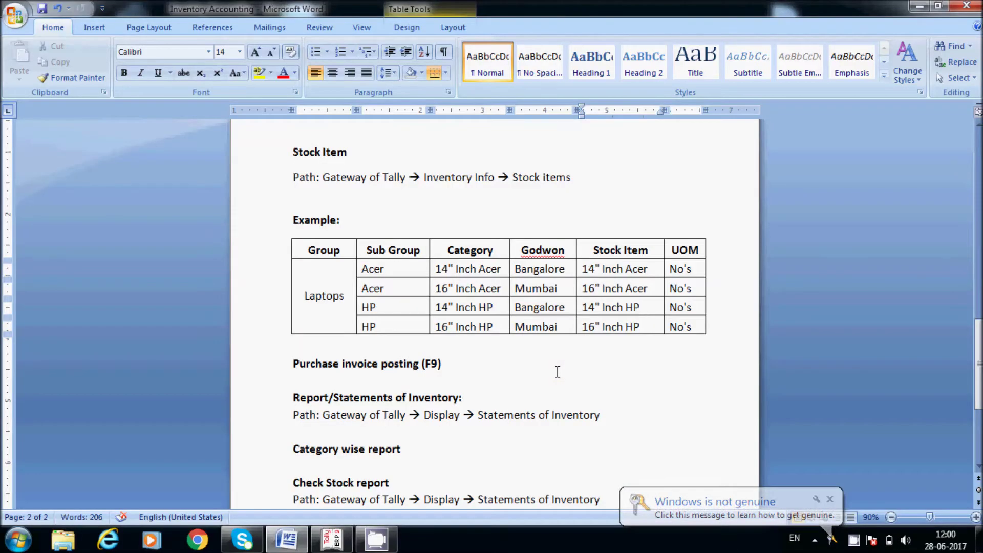
key("alt+Tab")
key("Escape")
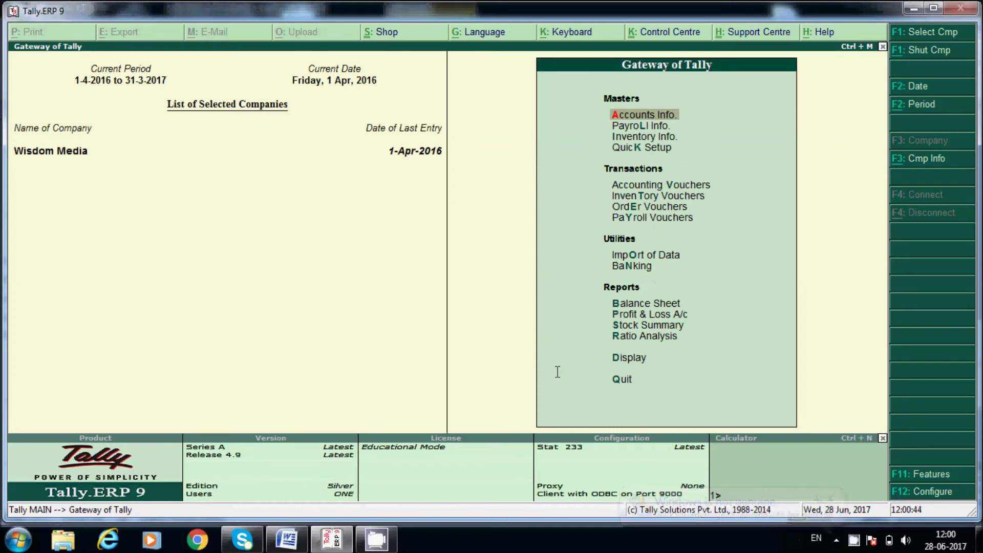
Open the Alter list of ledgers under Accounts Info > Ledgers.
key("d")
key("a")
key("Escape")
key("Escape")
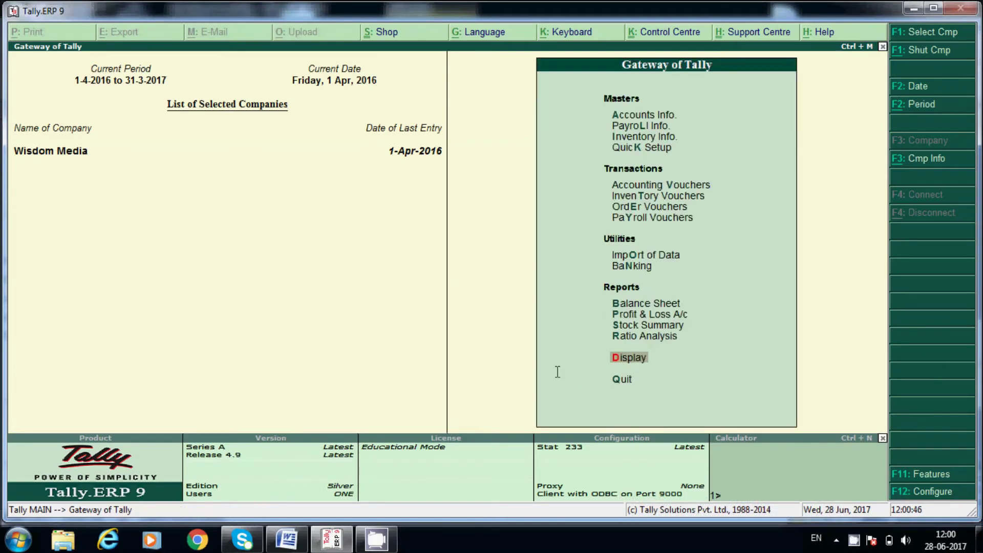
key("a")
key("l")
key("a")
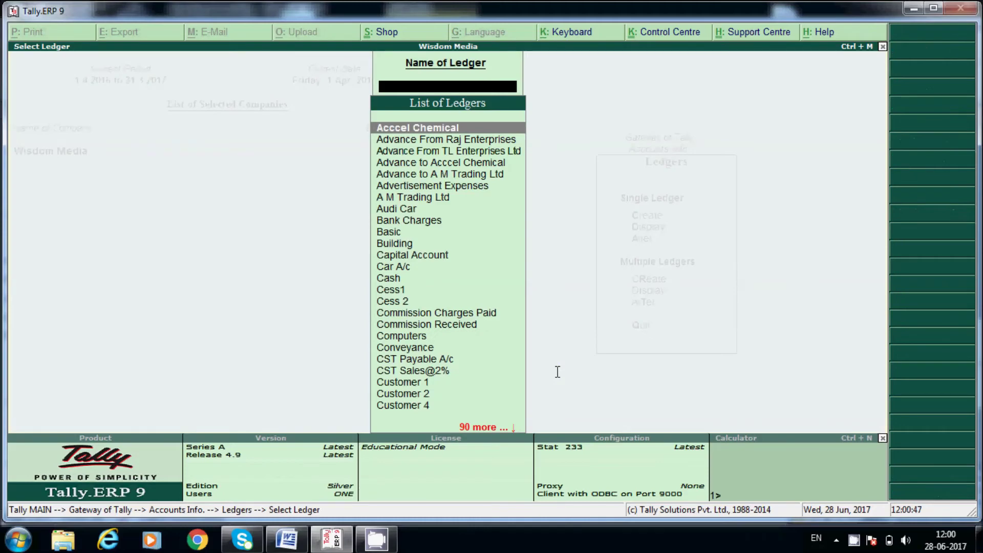
Scroll down the ledger list past House No.403, Interest Paid and TDS on Salaries.
key("Down")
key("Down")
key("Down")
key("Down")
key("Down")
key("Page_Down")
key("Page_Down")
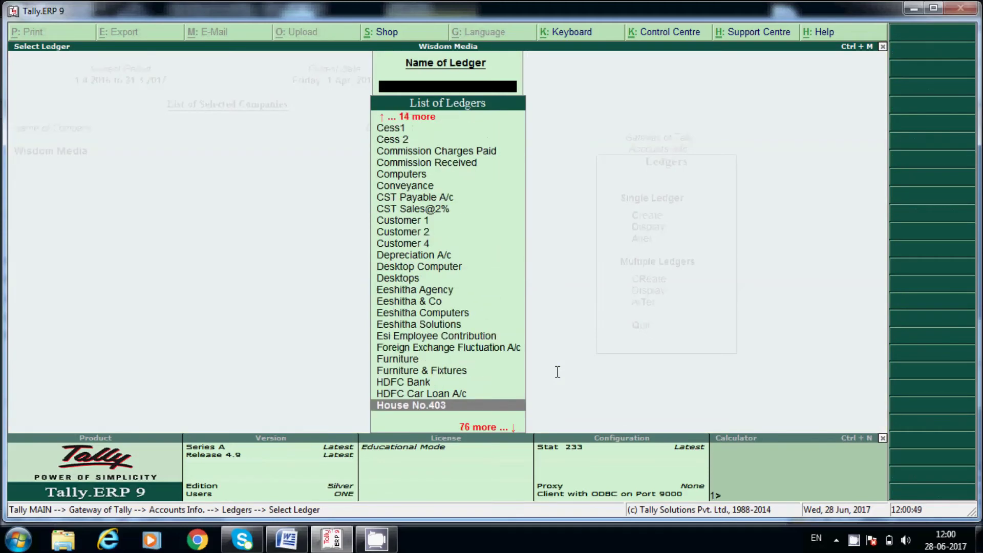
key("Down")
key("Down")
key("Down")
key("Down")
key("Down")
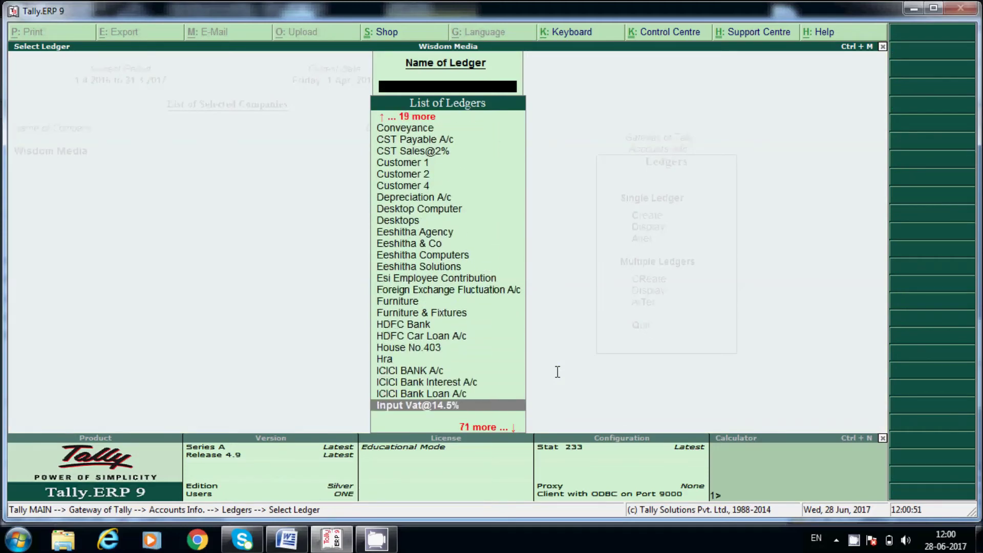
type("E")
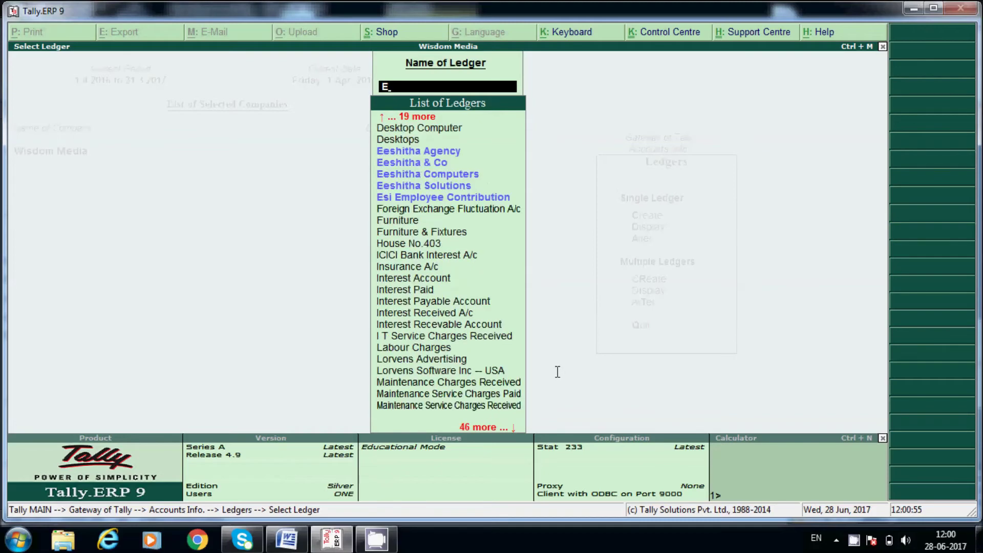
key("BackSpace")
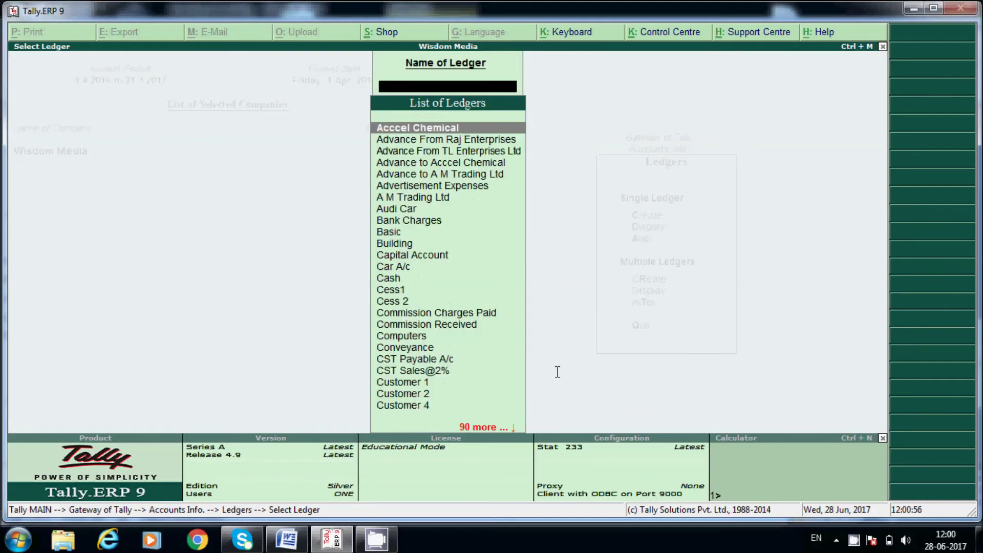
key("Down")
key("Down")
key("Down")
key("Down")
key("Down")
key("Down")
key("Down")
key("Down")
key("Down")
key("Down")
key("Down")
key("Down")
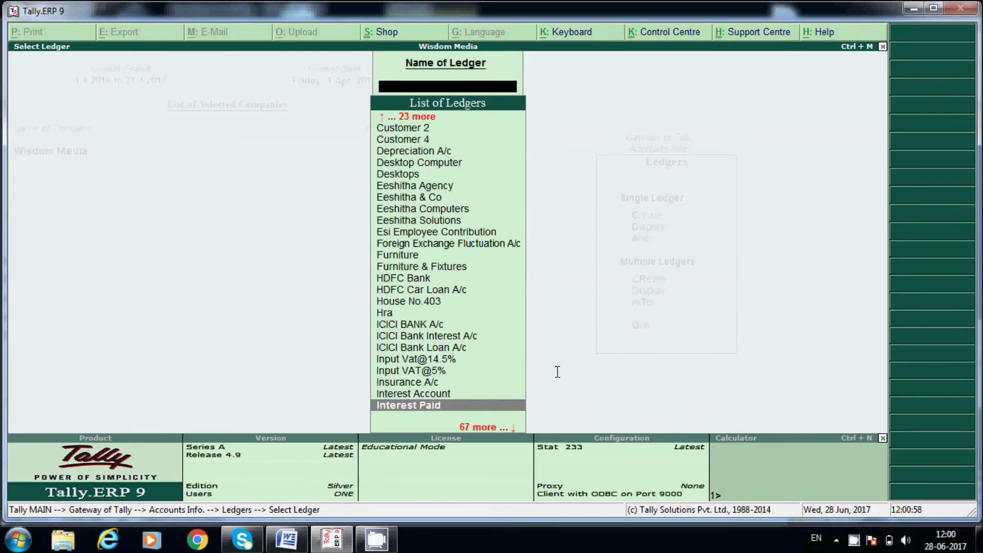
key("Down")
key("Down")
key("Down")
key("Down")
key("Down")
key("Down")
key("Down")
key("Down")
key("Down")
key("Down")
key("Down")
key("Down")
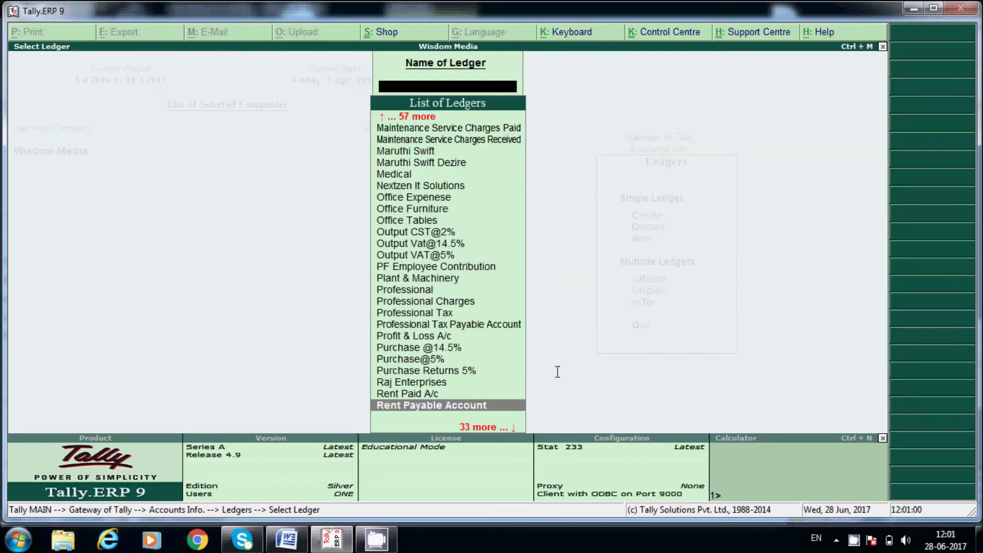
key("Down")
key("Down")
key("Down")
key("Down")
key("Down")
key("Down")
key("Up")
key("Up")
key("Up")
key("Up")
key("Up")
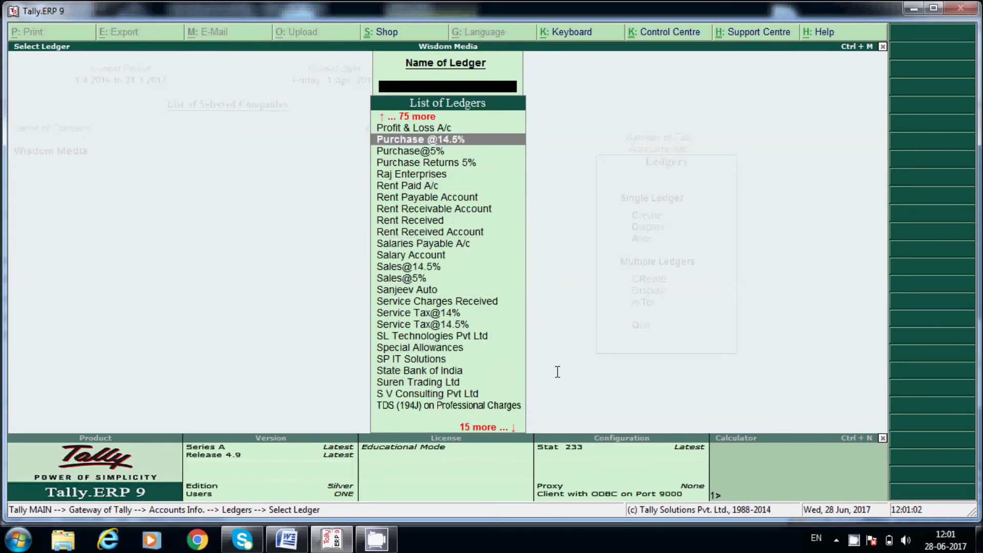
key("Down")
key("Down")
key("Down")
key("Down")
key("Down")
key("Down")
key("Down")
key("Down")
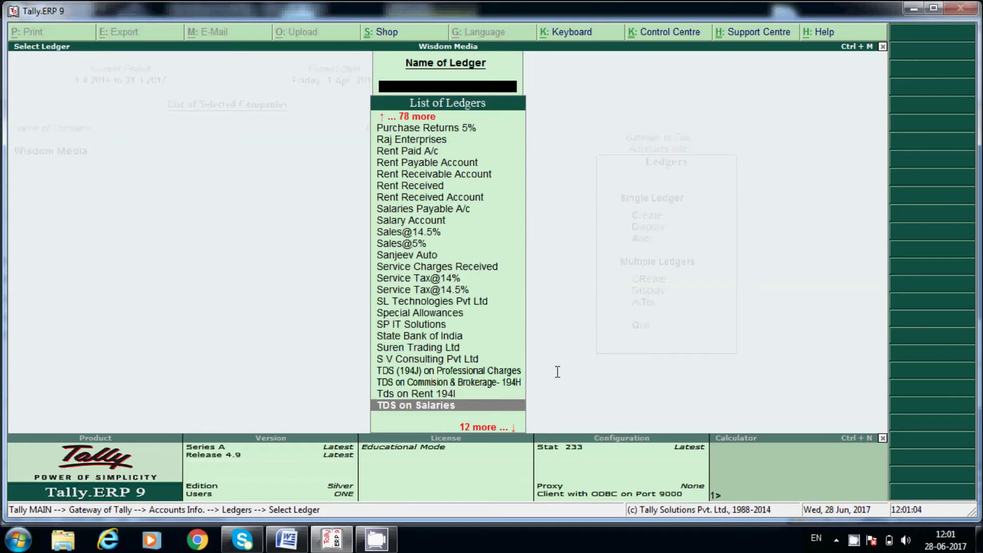
key("Down")
key("Down")
key("Down")
key("Down")
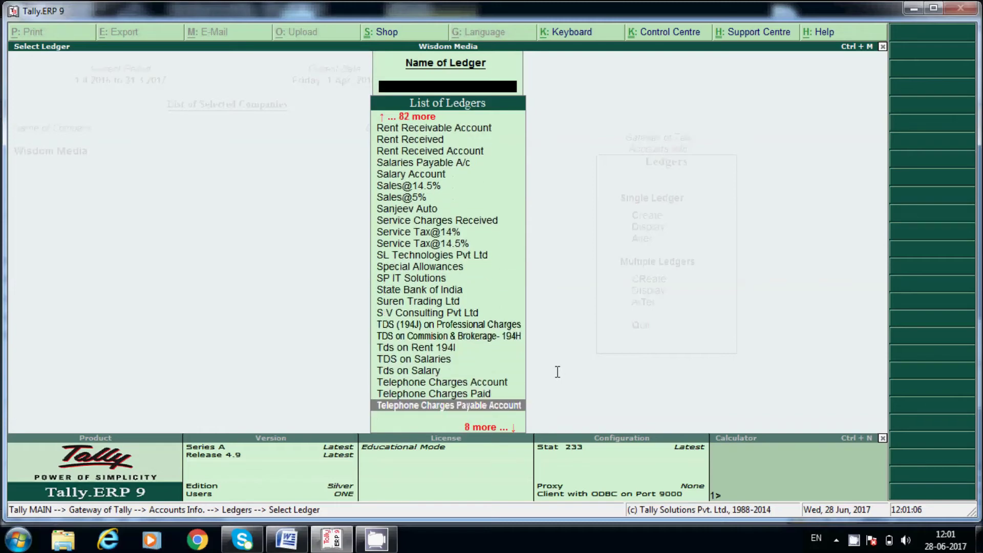
key("Down")
key("Down")
key("Down")
key("Down")
Move back up to the Raj Enterprises ledger, open it, and close it.
key("Up")
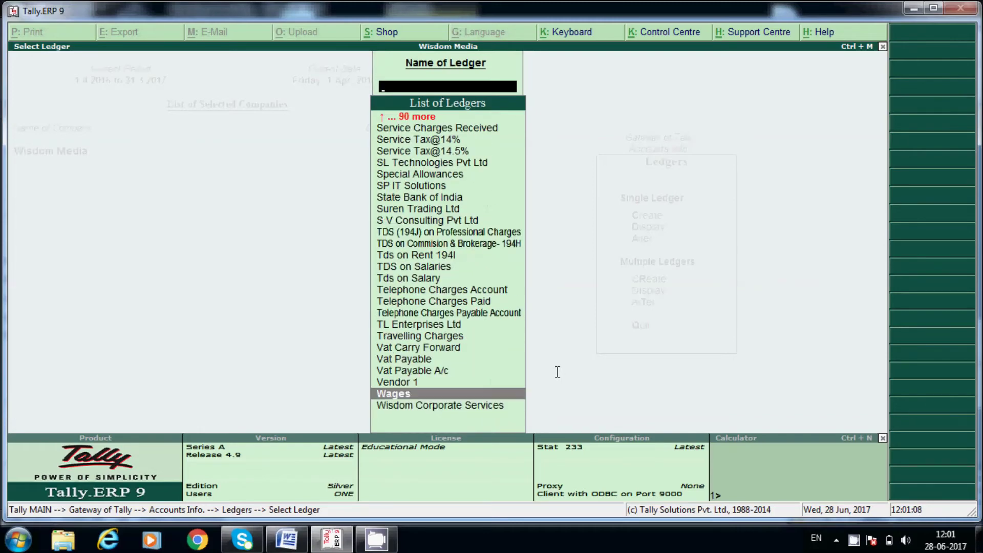
key("Up")
key("Up")
key("Up")
key("Up")
key("Up")
key("Up")
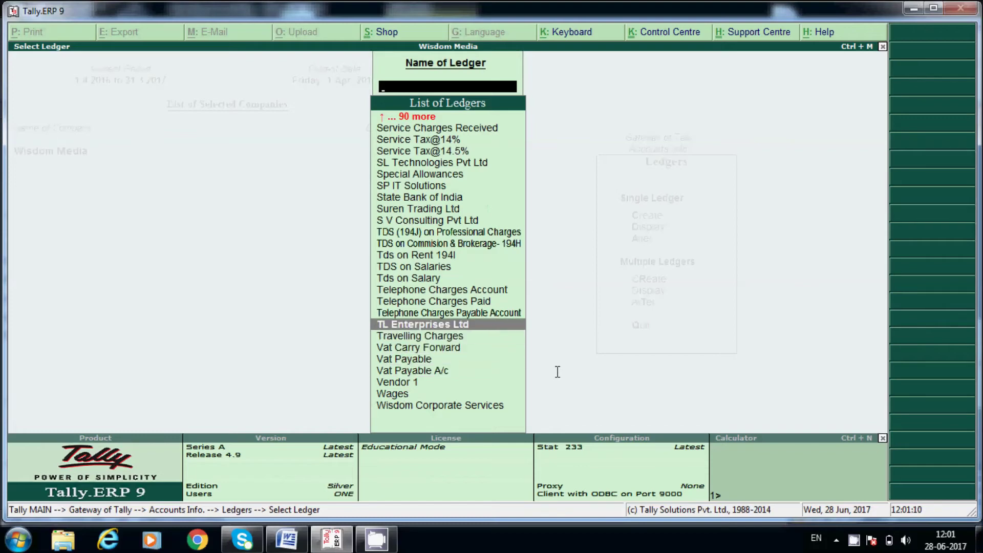
key("Up")
key("Up")
key("Up")
key("Up")
key("Up")
key("Up")
key("Up")
key("Up")
key("Up")
key("Up")
key("Up")
key("Up")
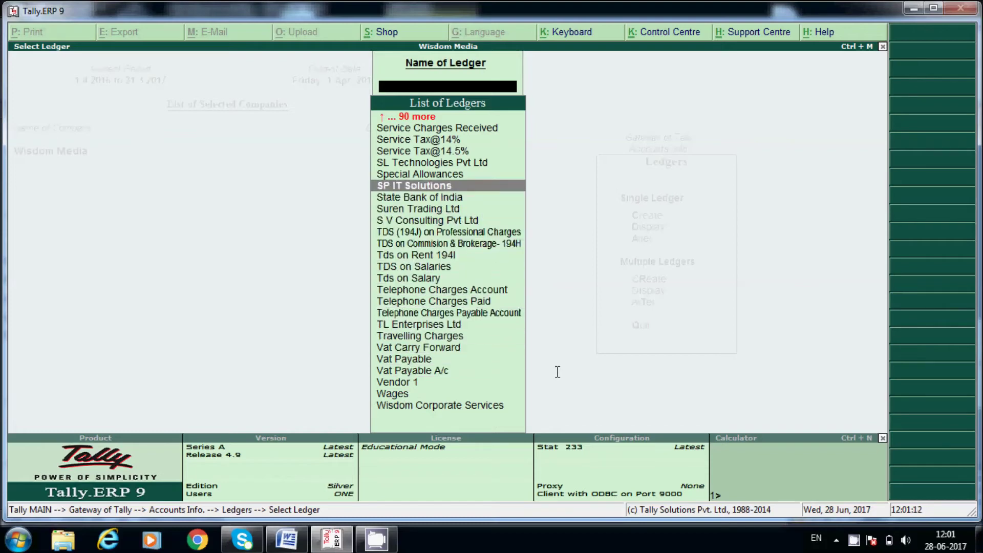
key("Up")
key("Up")
key("Up")
key("Up")
key("Up")
key("Up")
key("Up")
key("Up")
key("Up")
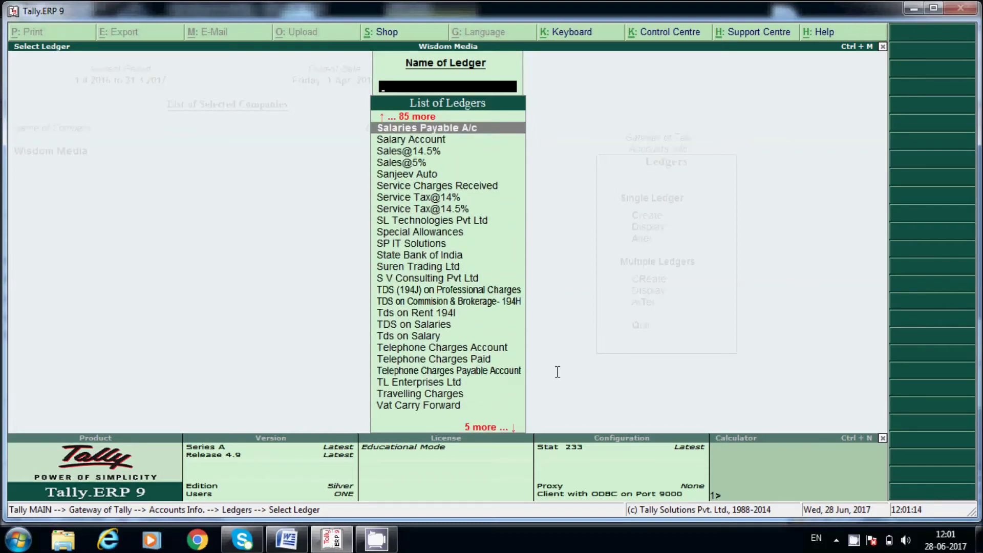
key("Up")
key("Up")
key("Up")
key("Up")
key("Up")
key("Up")
key("Up")
key("Up")
key("Down")
key("Down")
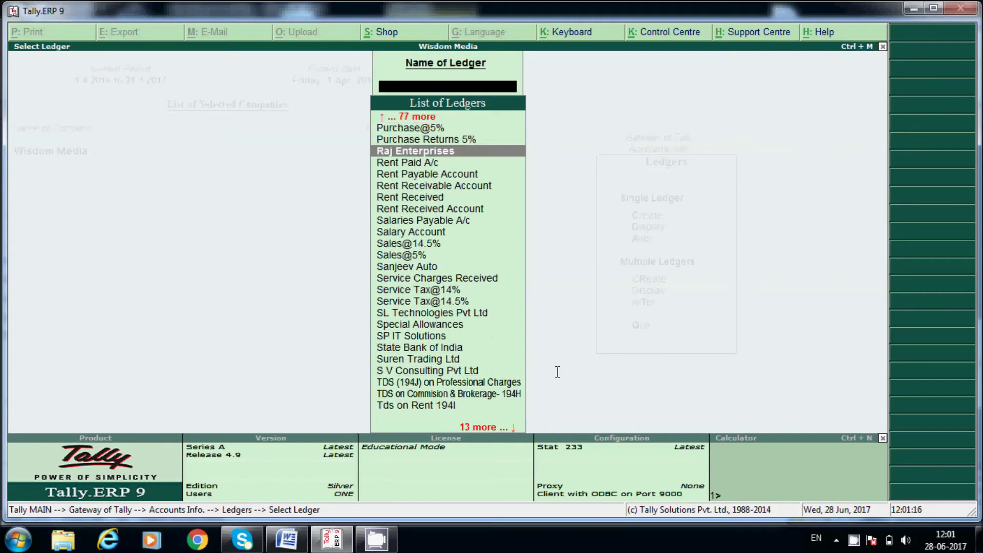
key("Return")
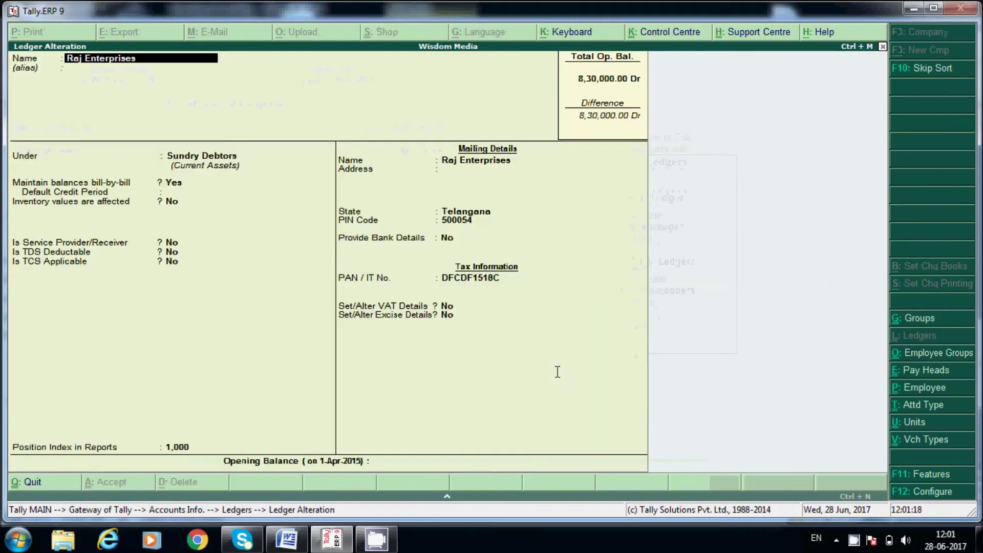
key("Escape")
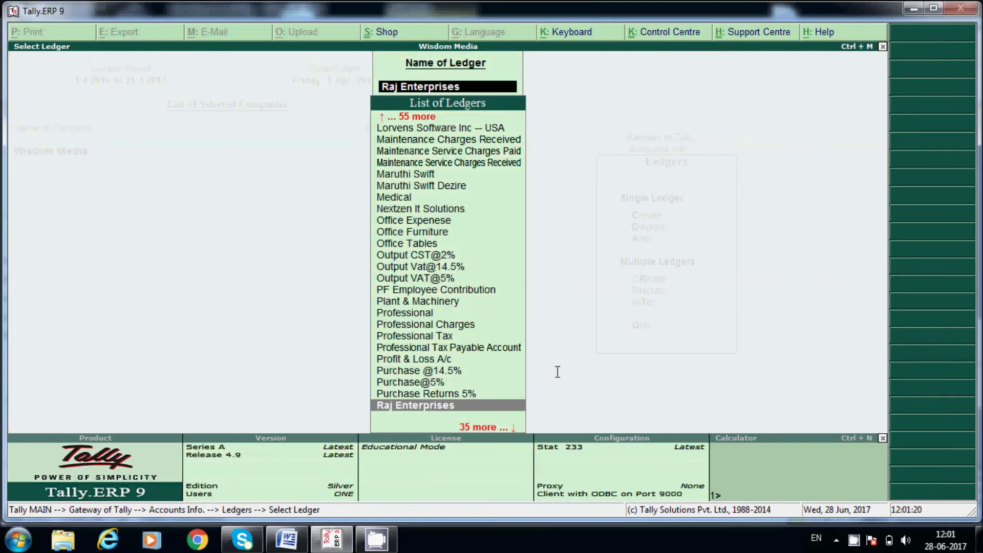
key("Up")
key("Up")
key("Up")
key("Up")
key("Up")
key("Up")
key("Up")
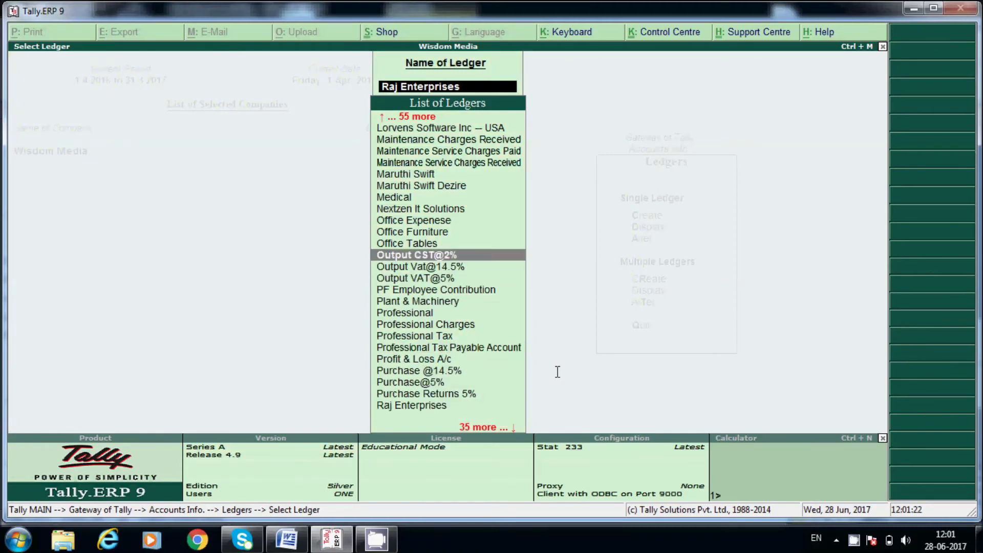
key("Up")
key("Up")
key("Up")
key("Up")
key("Up")
key("Up")
key("Up")
key("Up")
key("Up")
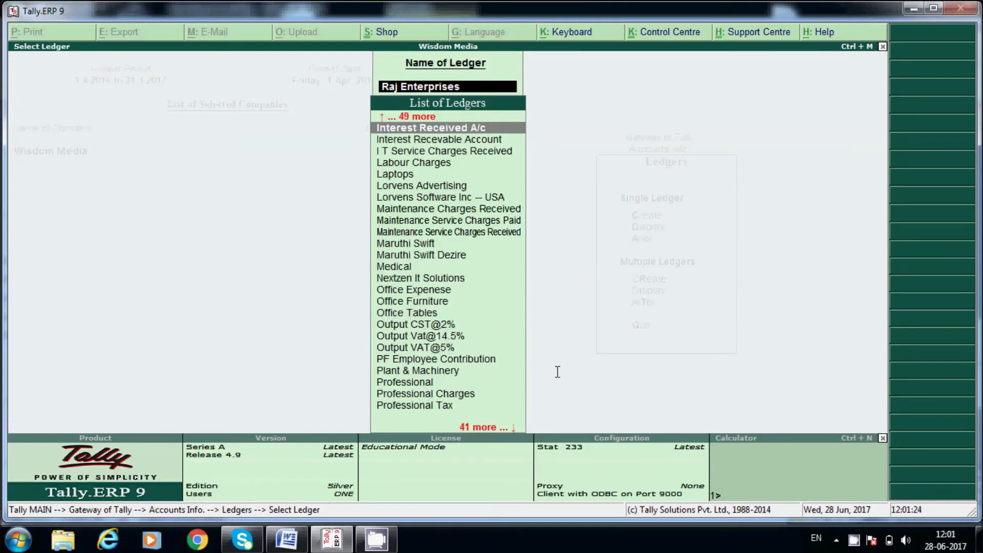
key("Up")
key("Up")
key("Up")
key("Up")
key("Up")
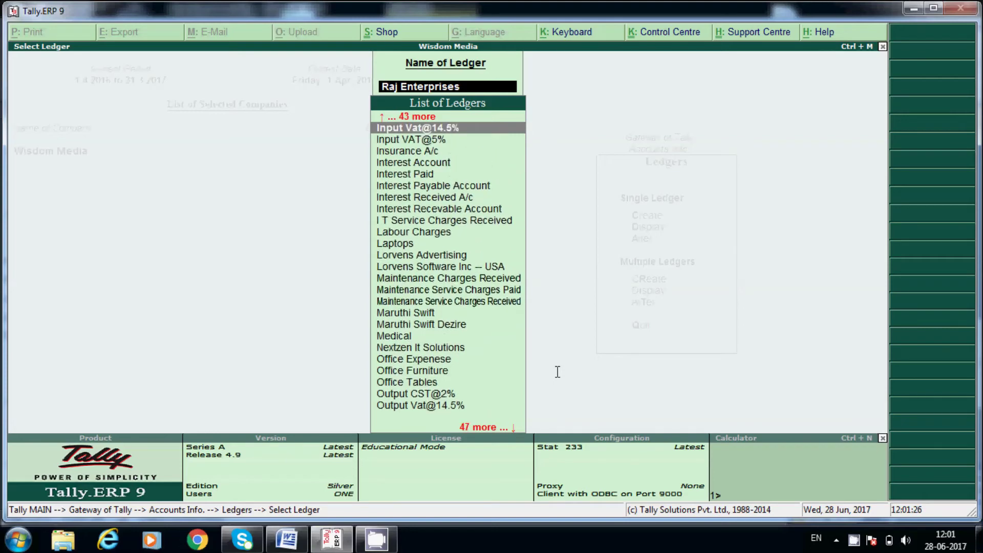
key("Up")
key("Up")
key("Up")
key("Up")
key("Up")
key("Up")
key("Up")
key("Up")
key("Up")
key("Up")
key("Up")
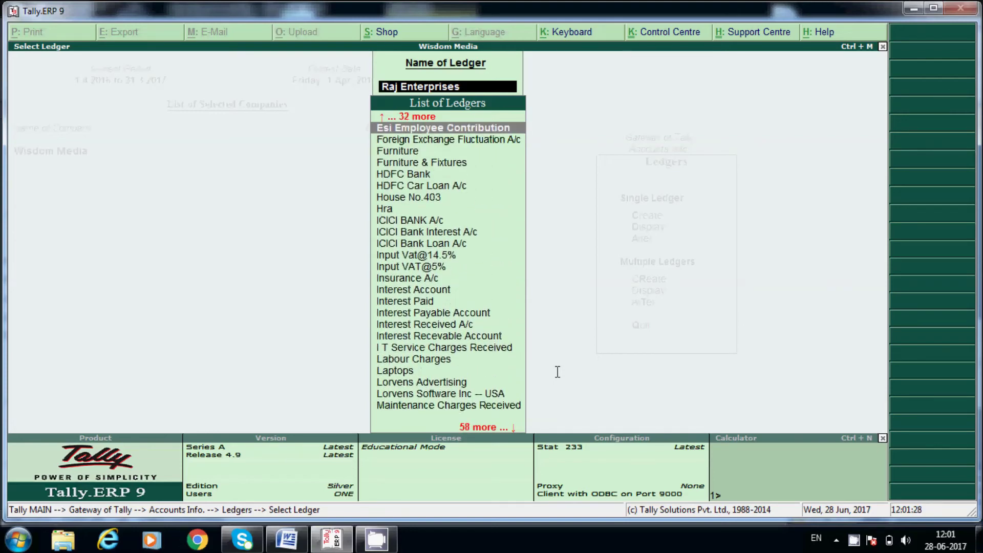
key("Up")
key("Up")
key("Up")
key("Up")
key("Up")
key("Up")
key("Up")
key("Up")
key("Up")
key("Up")
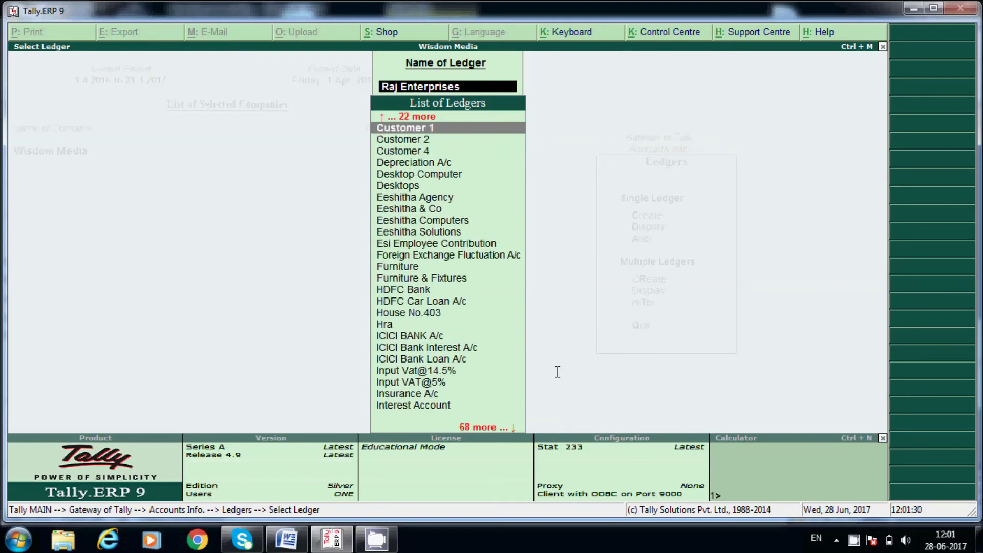
key("Up")
key("Up")
key("Up")
key("Up")
key("Up")
key("Up")
key("Up")
key("Up")
key("Up")
key("Up")
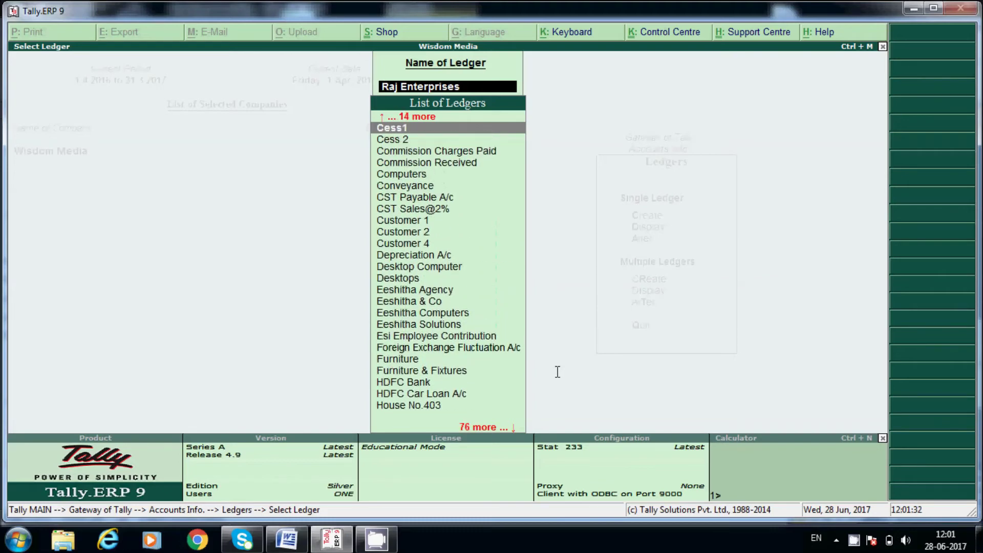
key("Up")
key("Up")
key("Up")
key("Up")
key("Up")
key("Up")
key("Up")
key("Up")
key("Up")
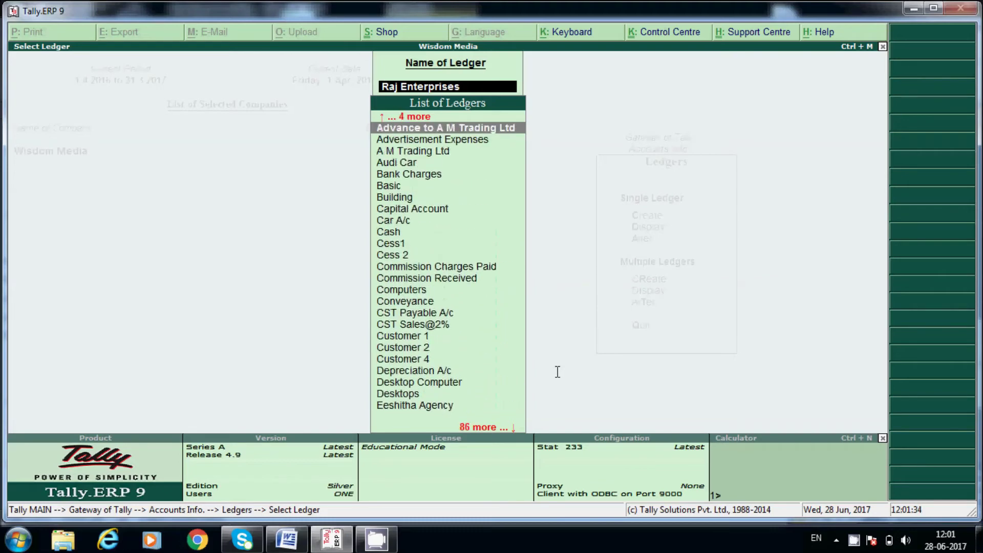
key("Up")
key("Down")
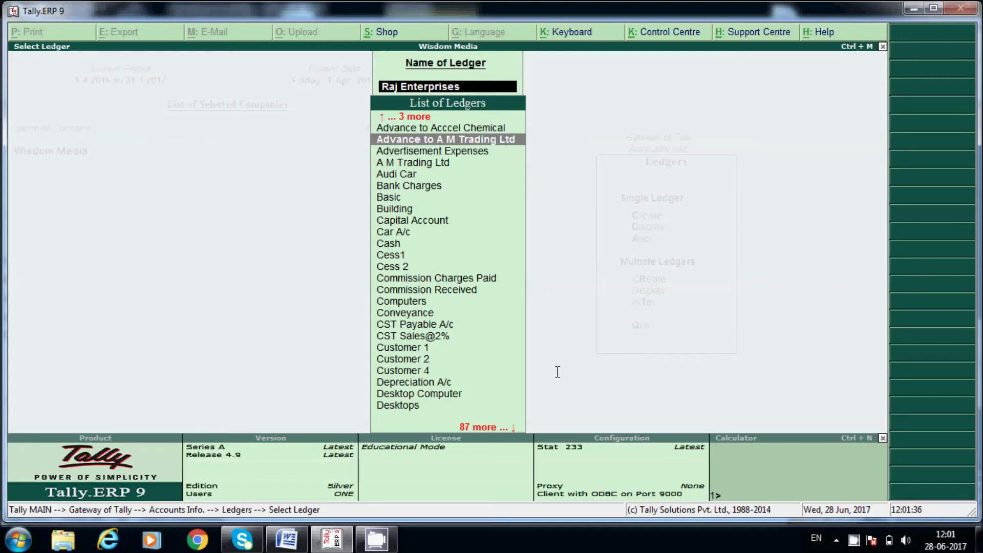
Dismiss the spelling error and leave ledger selection.
key("End")
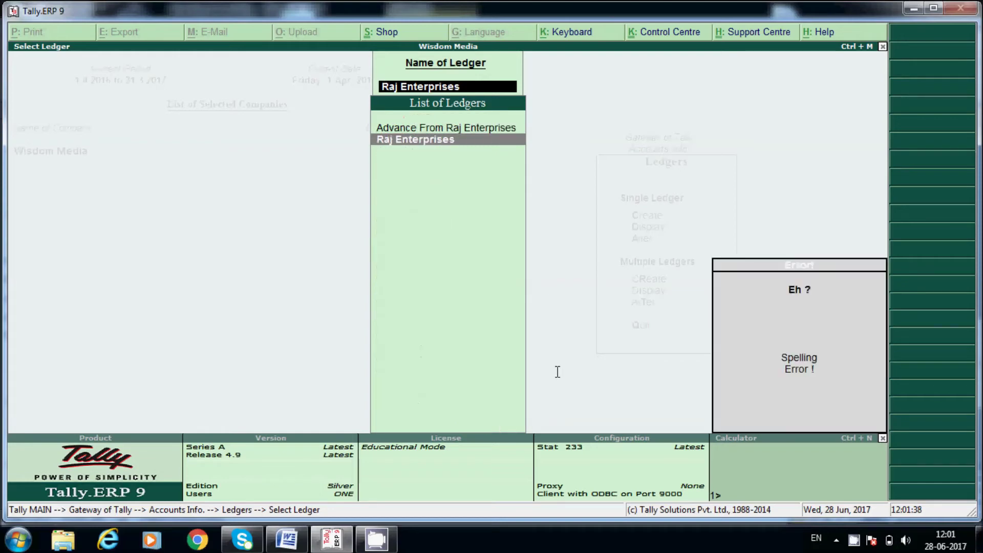
key("Escape")
key("BackSpace")
key("Escape")
Drill into the Balance Sheet's Current Liabilities and then Sundry Creditors.
key("Escape")
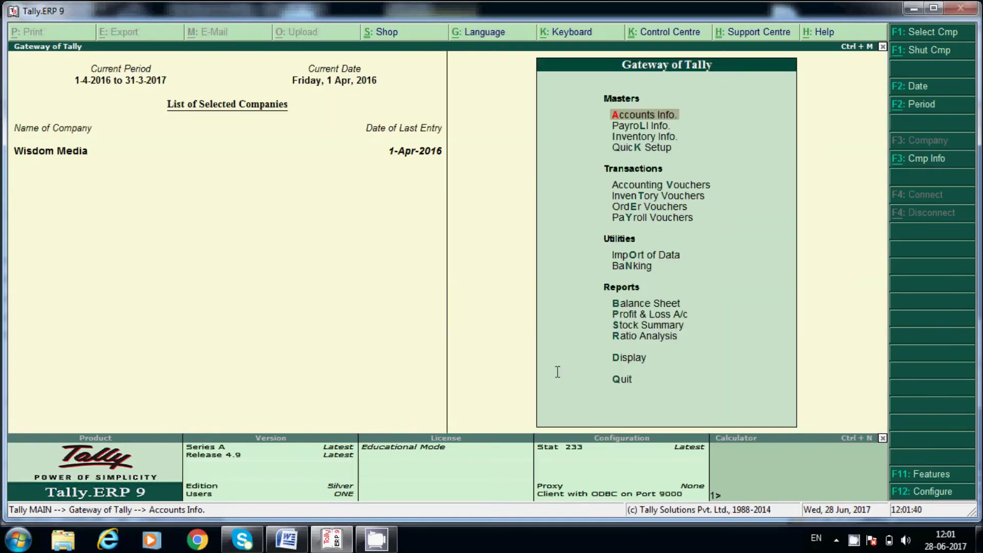
key("Escape")
key("Escape")
key("b")
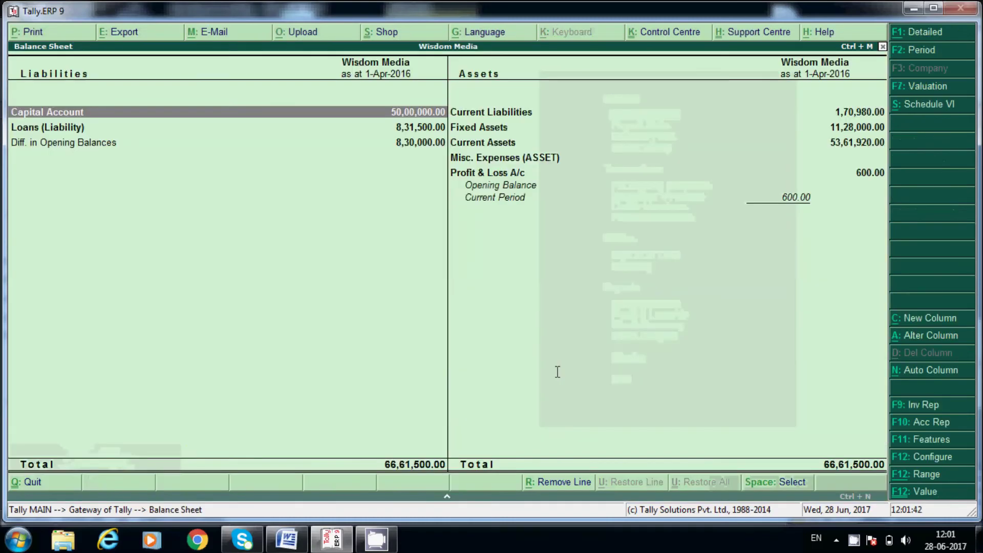
key("Down")
key("Right")
key("Down")
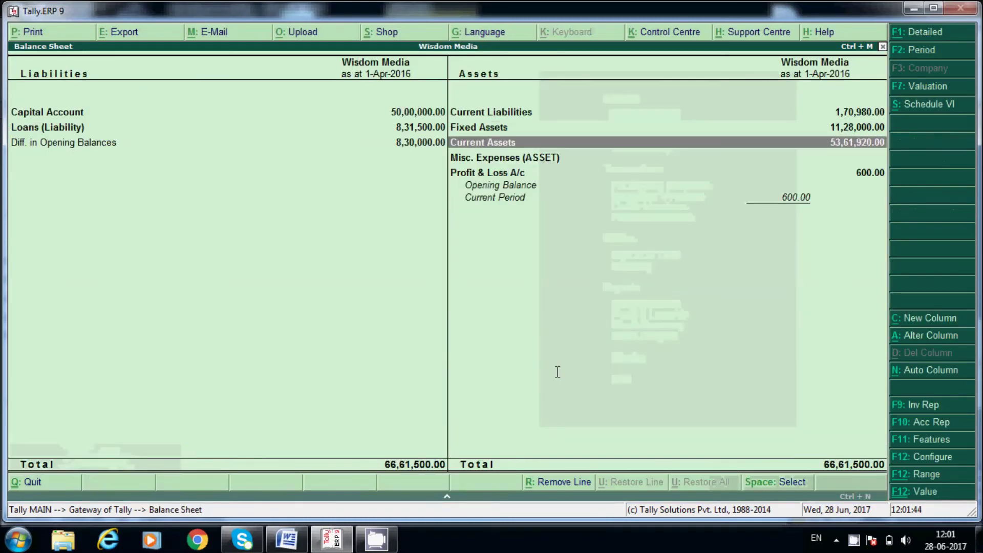
key("Up")
key("Up")
key("Return")
key("Down")
key("Down")
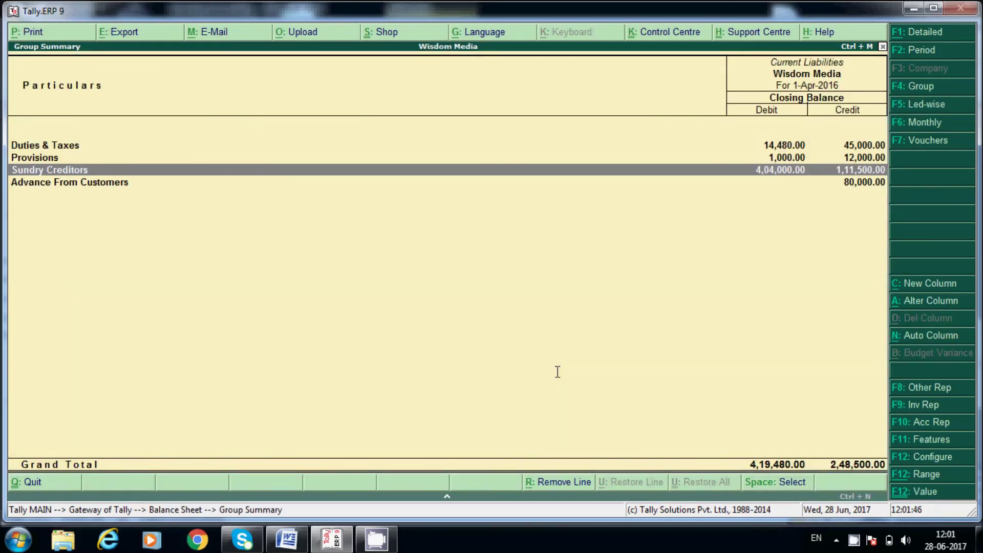
key("Return")
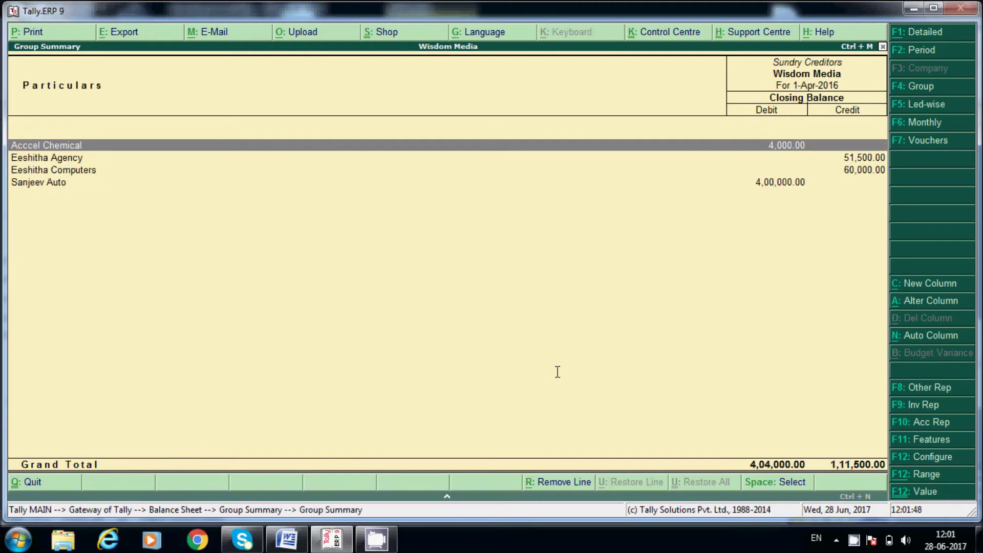
Back out of the report, decline quitting, and start a new Sales voucher (F8).
key("Escape")
key("Escape")
key("Escape")
key("Escape")
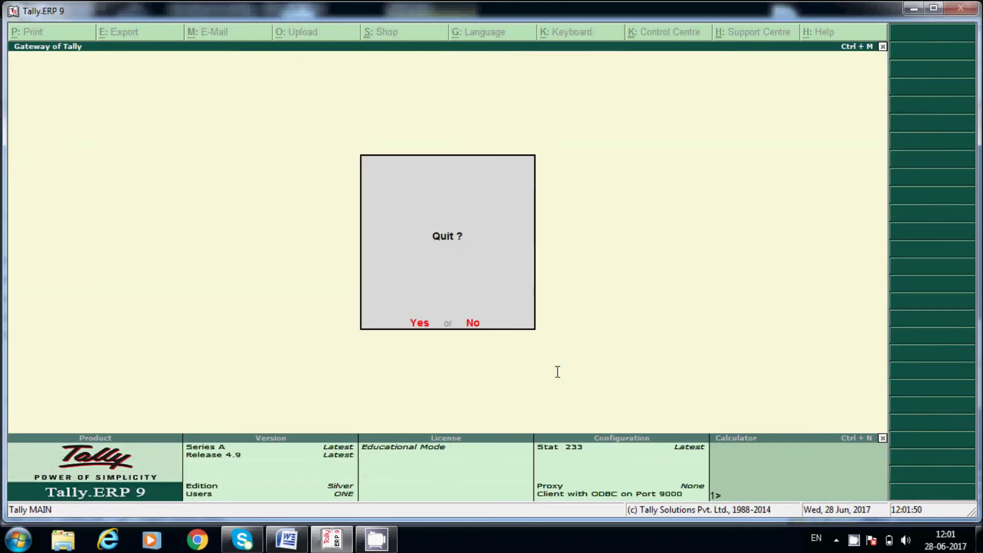
key("n")
key("v")
key("F8")
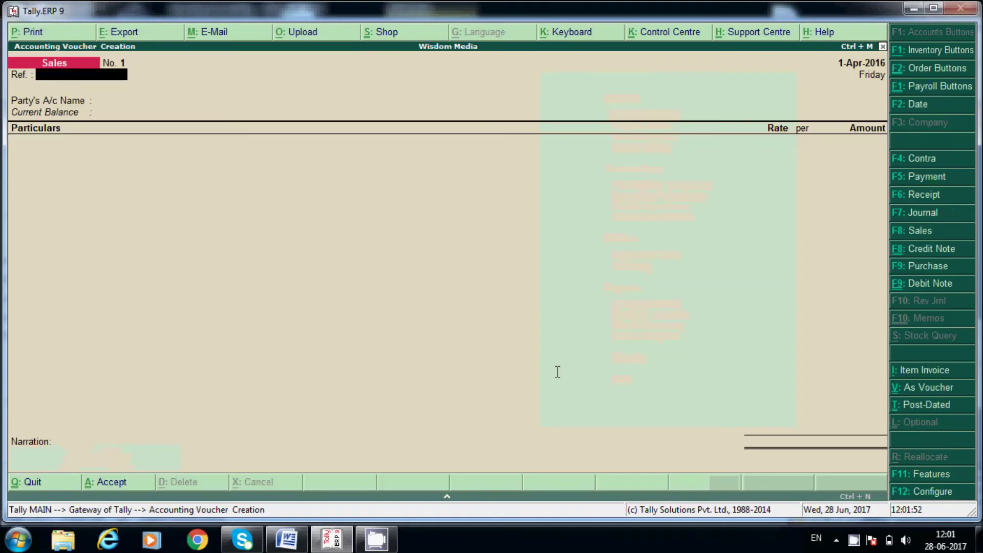
left_click(929, 372)
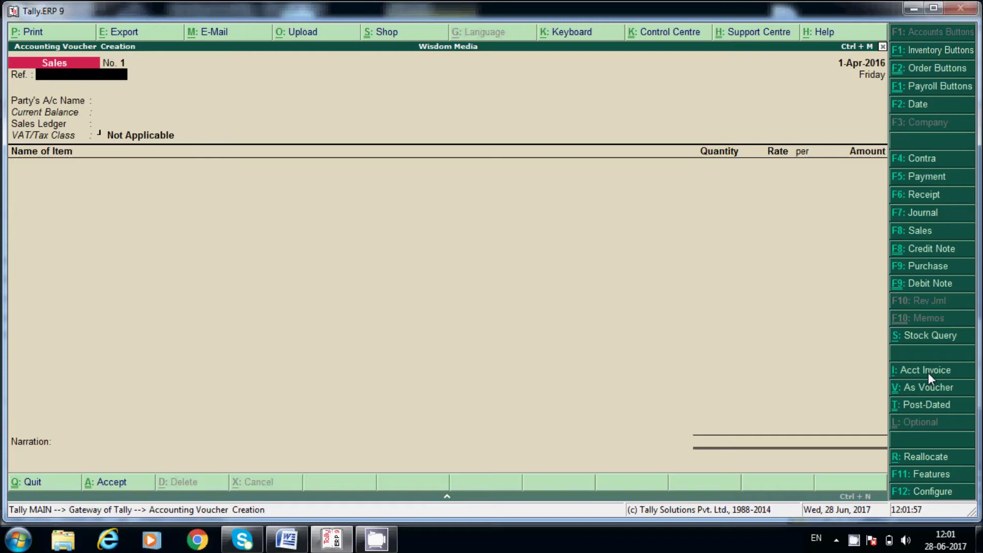
type("45432")
key("Return")
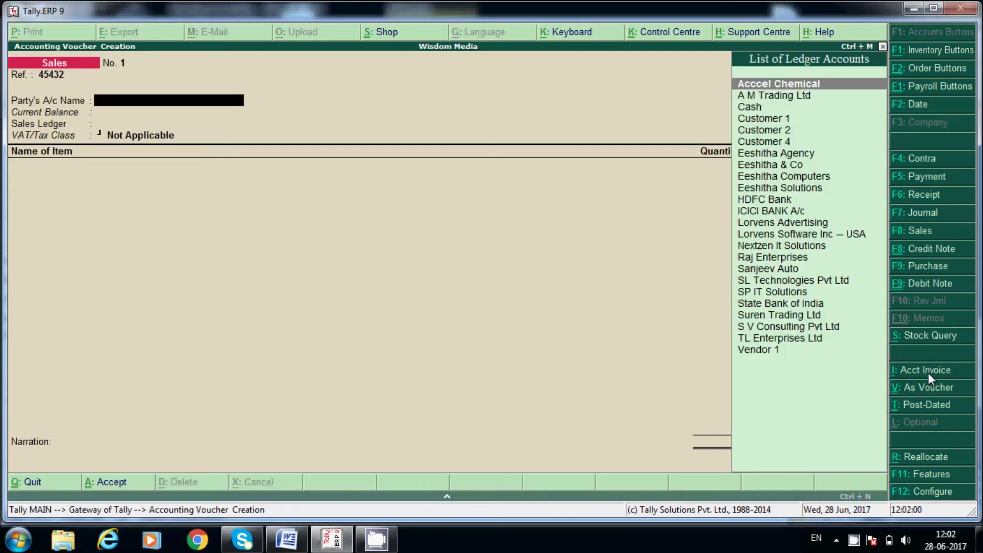
key("Return")
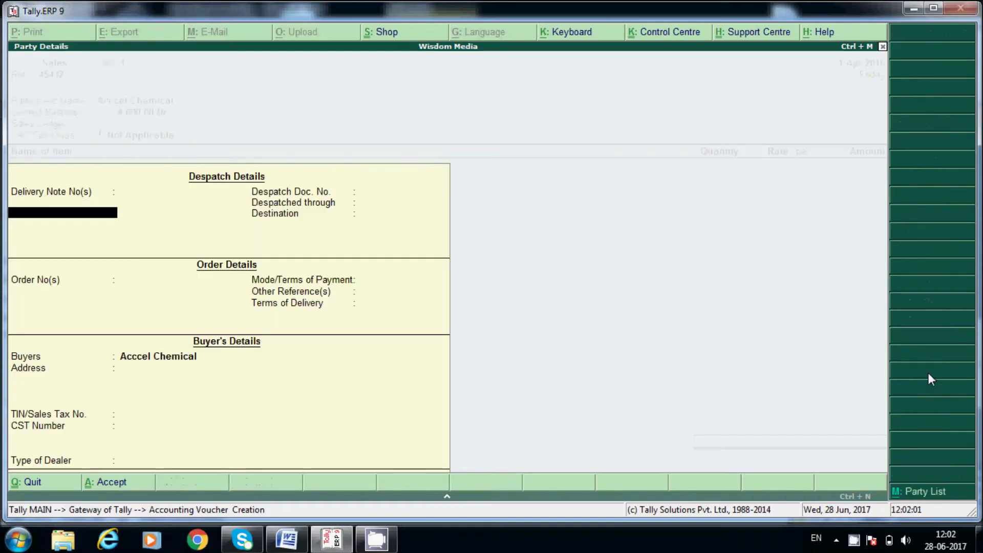
key("Return")
key("Return")
key("Return")
key("Return")
key("Return")
key("Return")
key("Return")
key("Return")
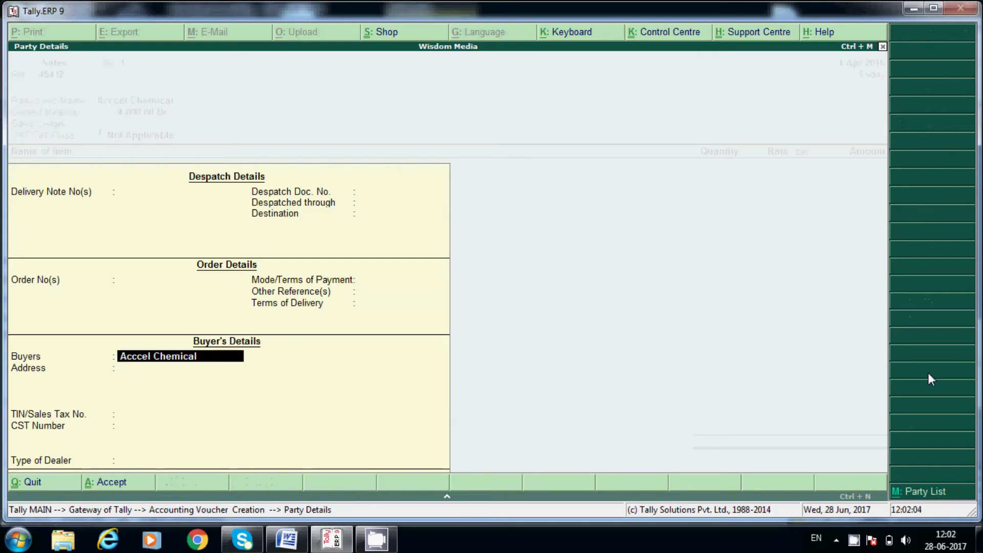
key("Return")
key("Return")
key("Return")
key("Return")
key("Return")
key("Return")
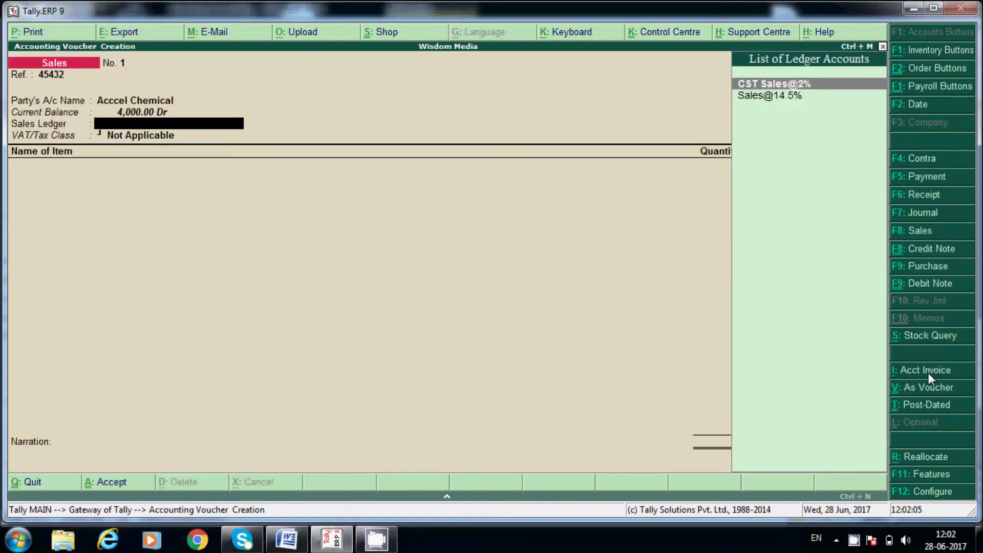
key("Down")
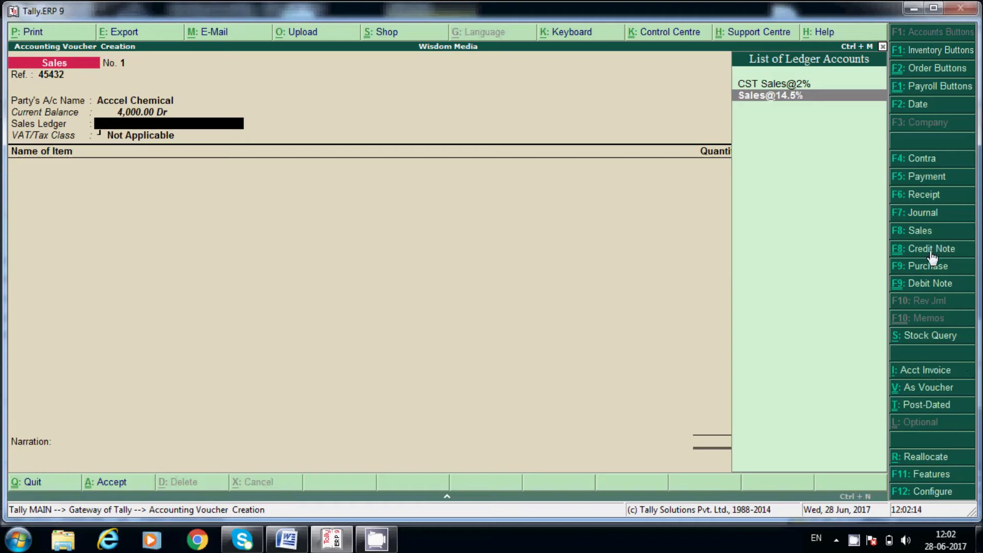
left_click(922, 266)
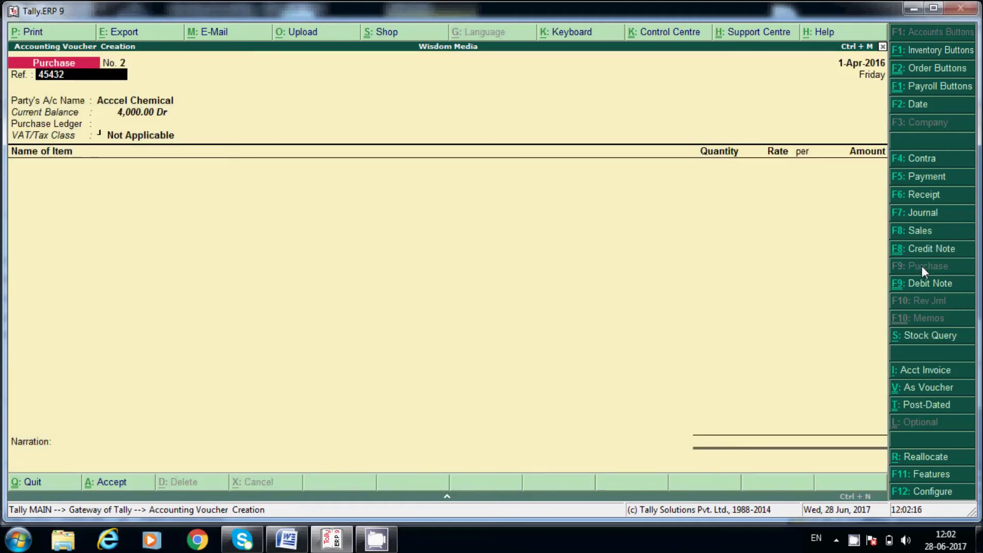
key("Return")
key("Return")
key("Return")
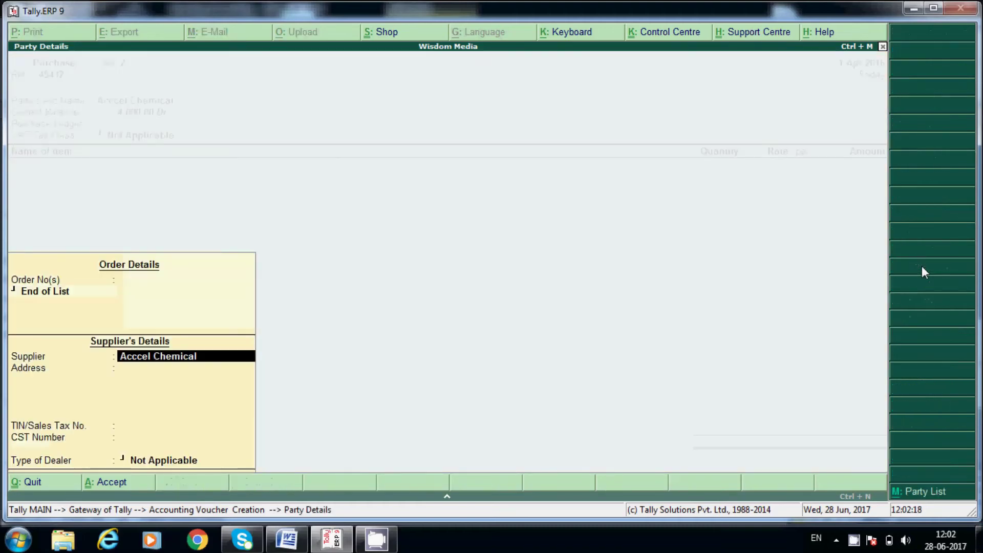
key("Return")
key("Return")
key("Return")
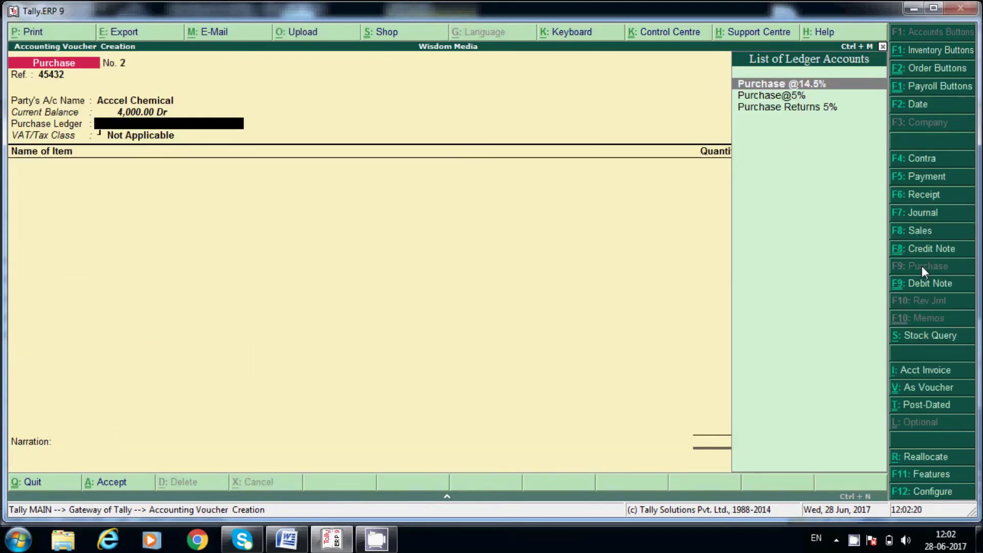
key("Down")
key("Down")
key("Up")
key("Up")
key("Return")
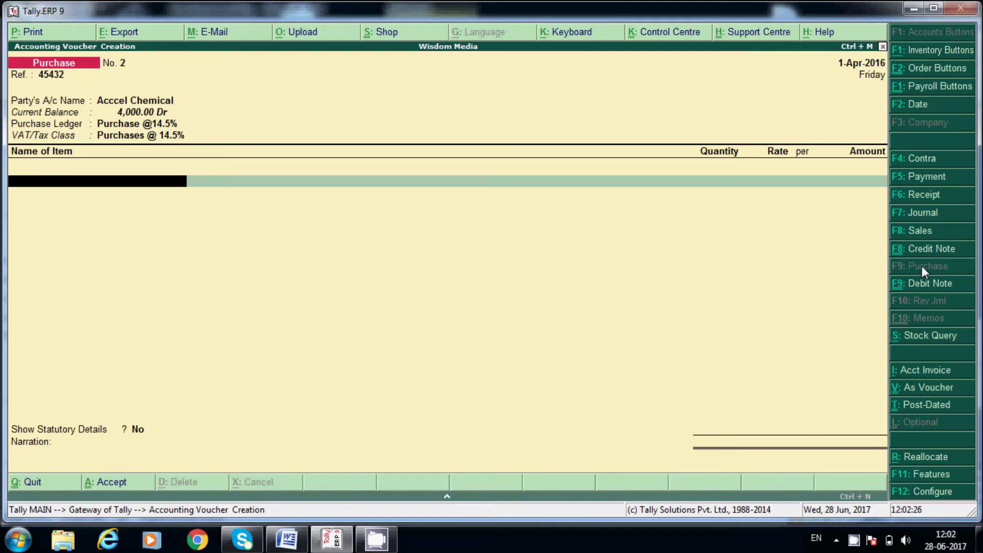
type("Ac")
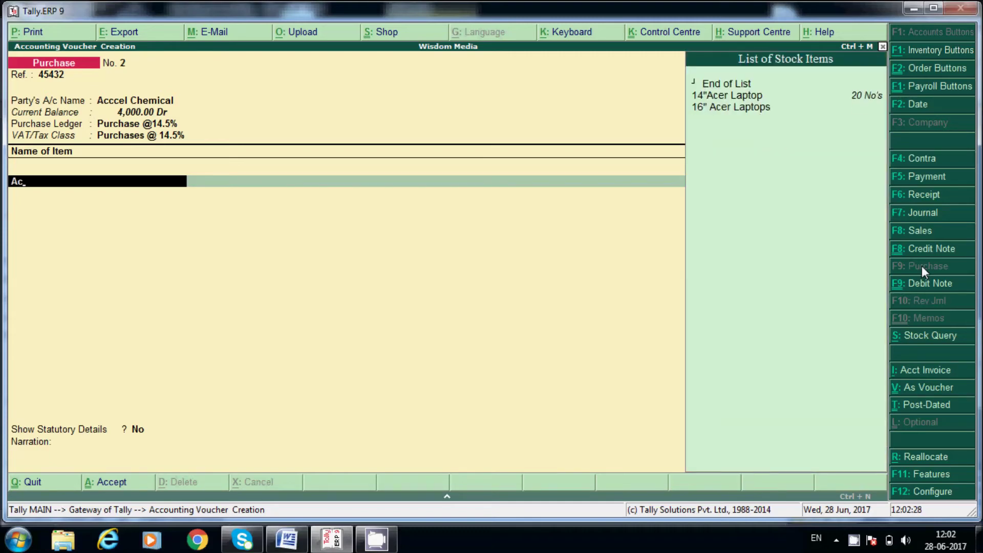
Add 14"Acer Laptop as an item with order number Not Applicable.
key("Down")
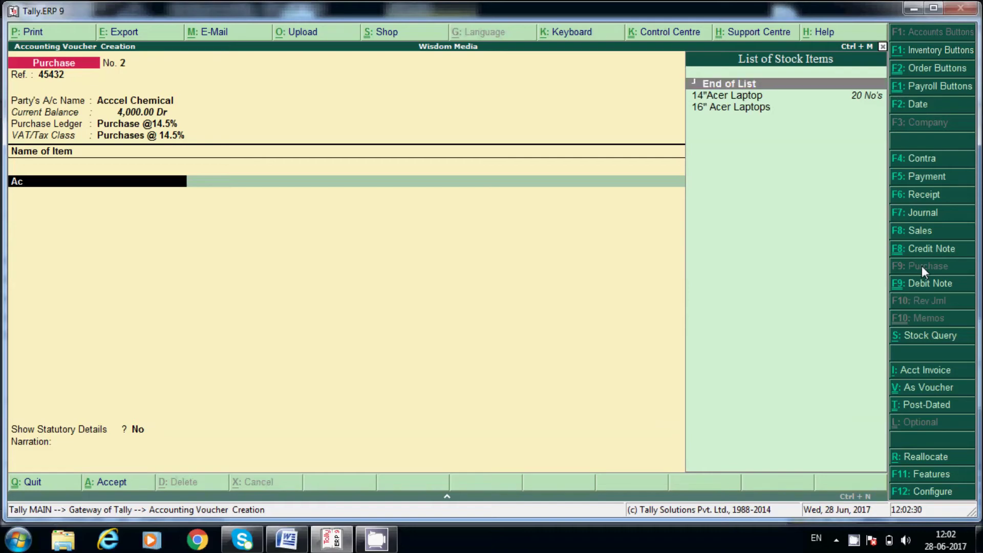
key("Down")
key("Return")
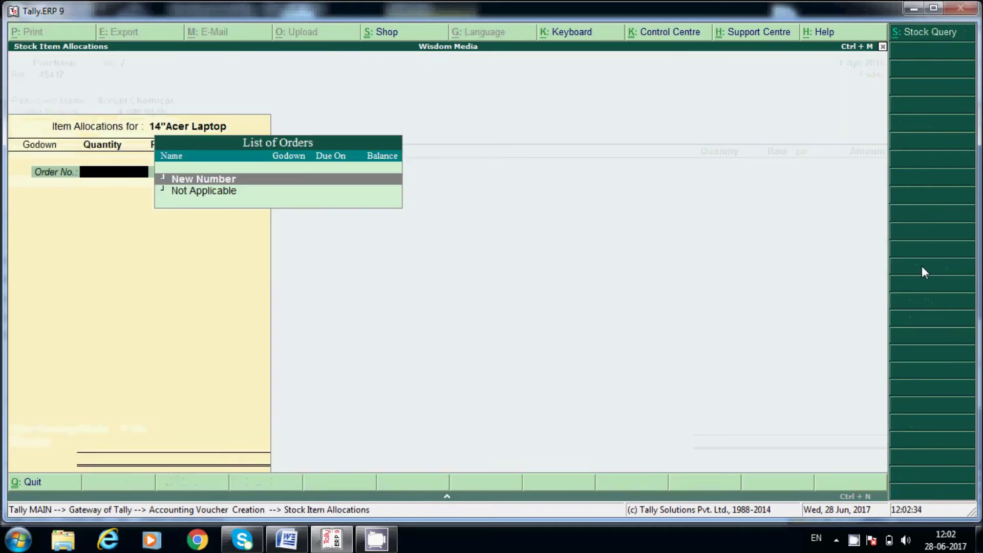
key("Return")
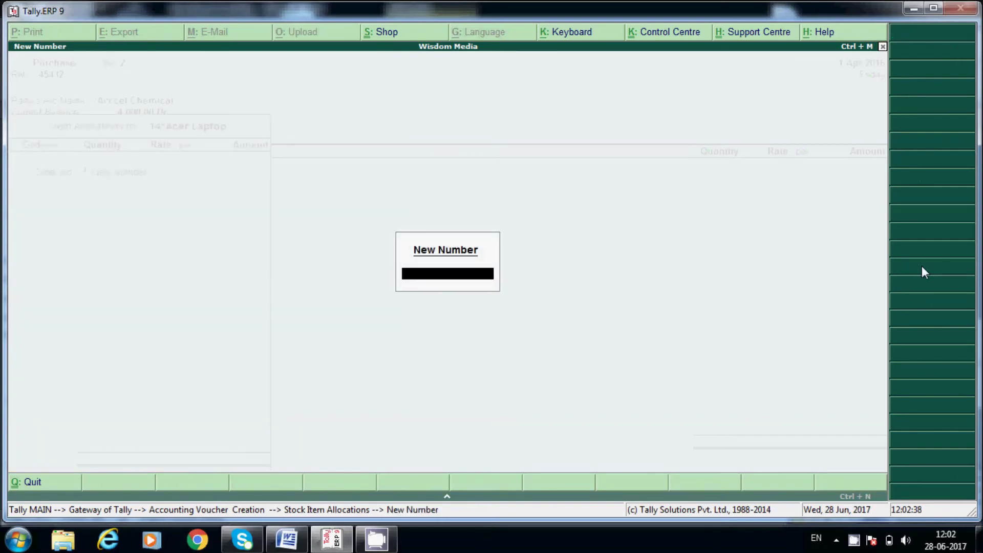
key("Escape")
key("Down")
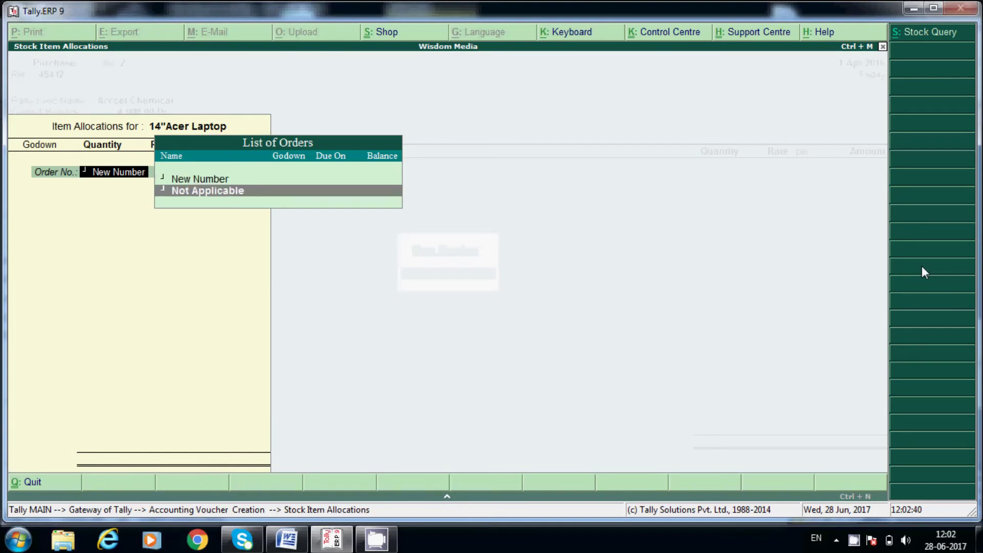
key("Return")
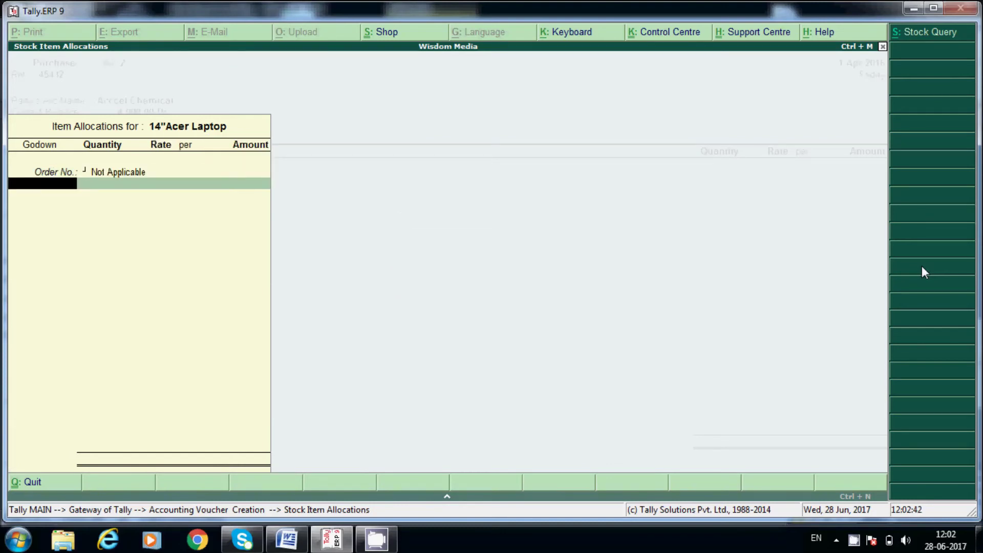
type("Ba")
Allocate 4 laptops to the Bangalore godown at 25,000, totalling 1,00,000.
key("Return")
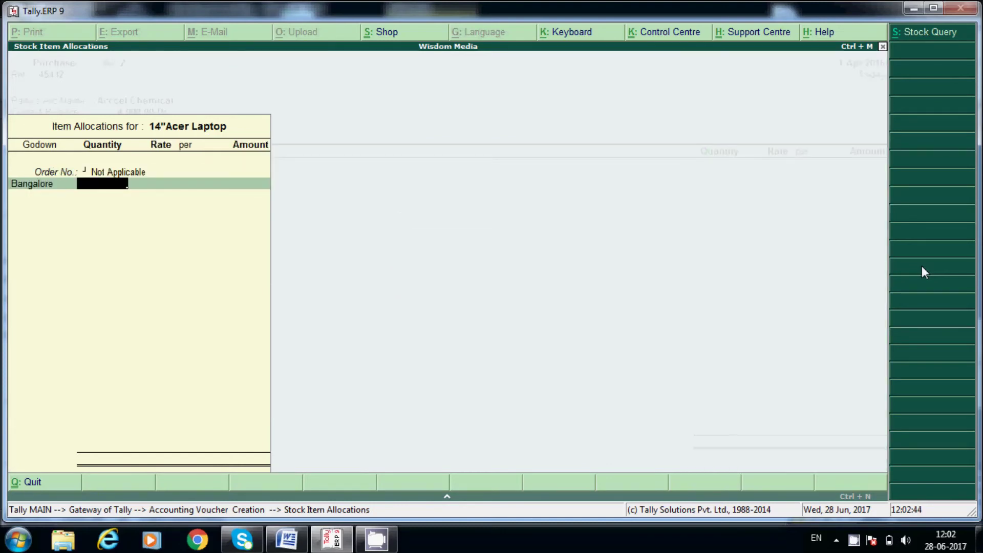
type("4")
key("Return")
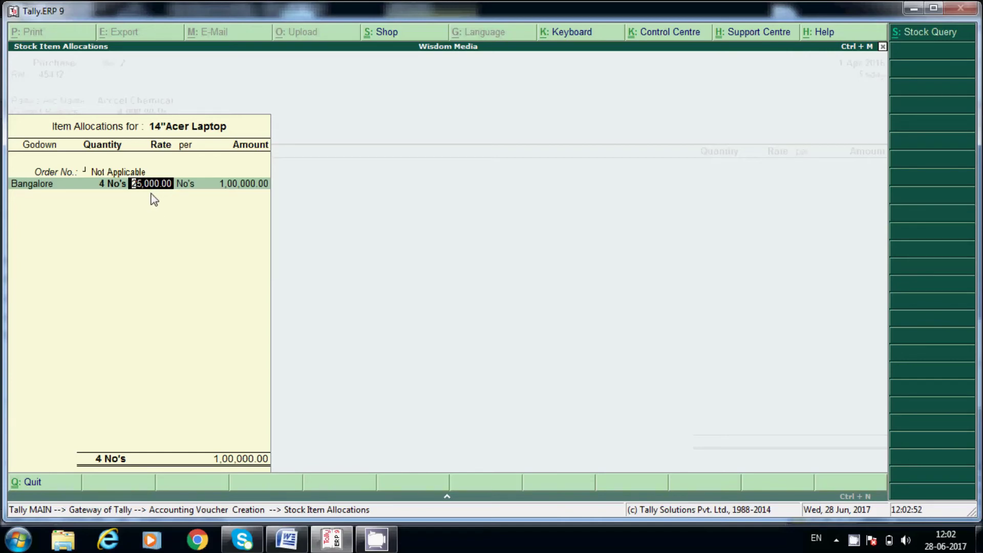
key("Return")
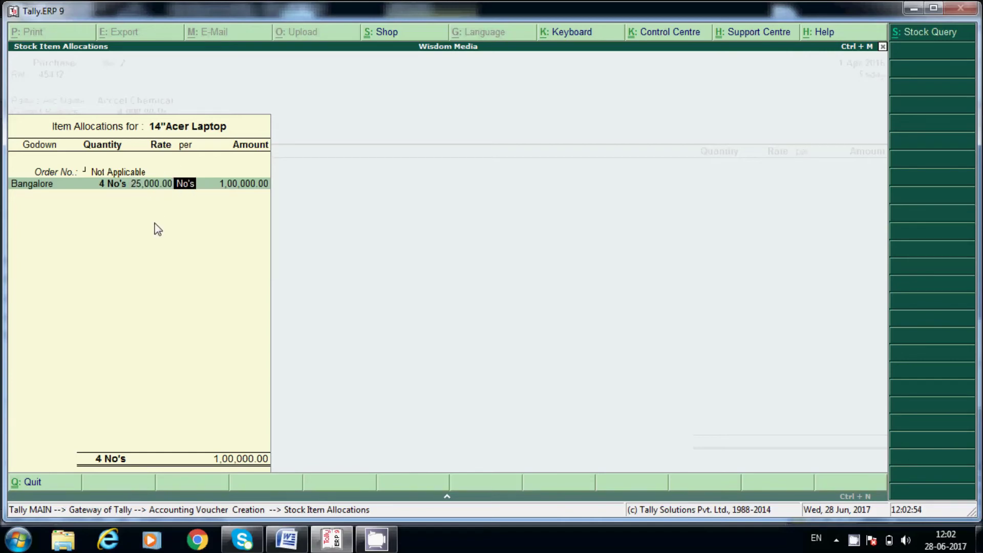
key("Return")
key("Return")
key("Return")
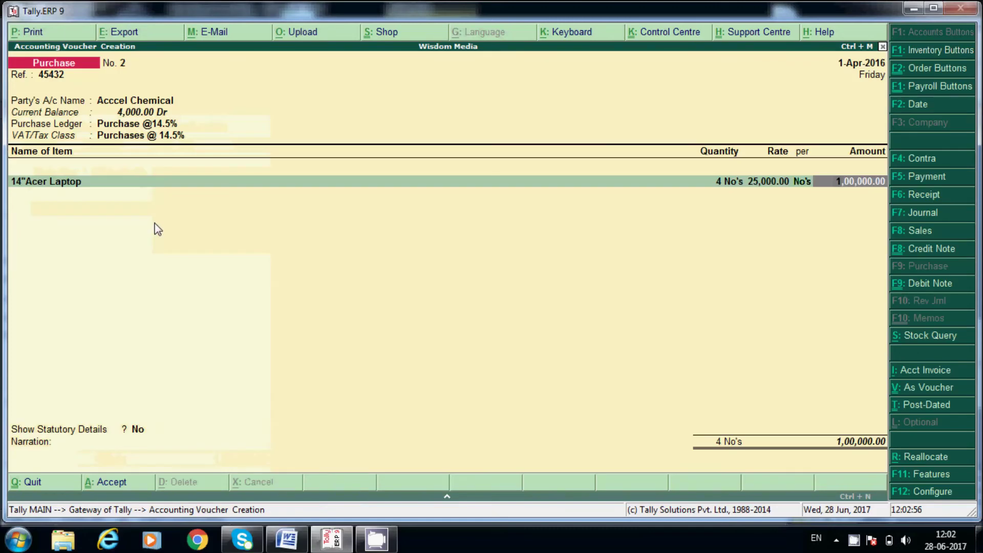
key("Return")
type("a")
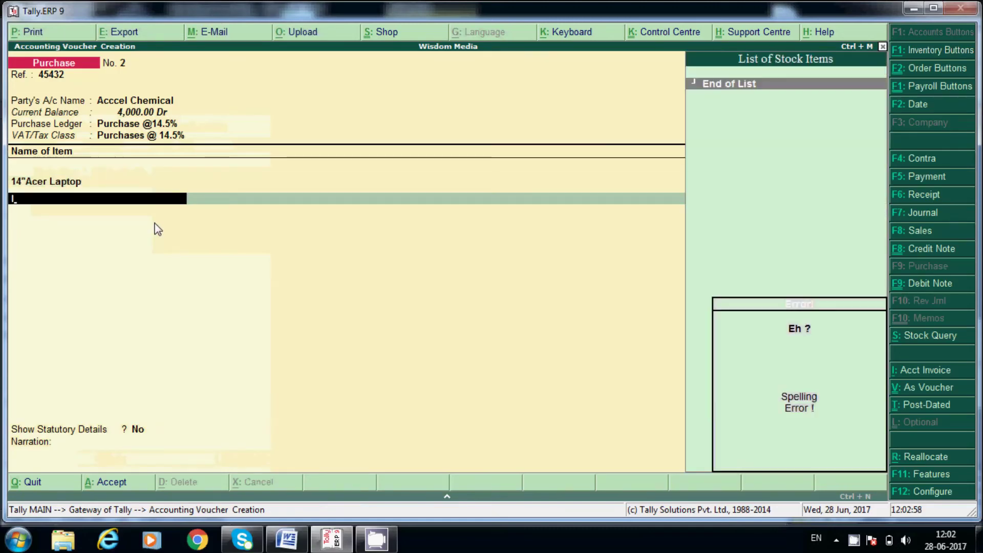
key("BackSpace")
key("Return")
type("In")
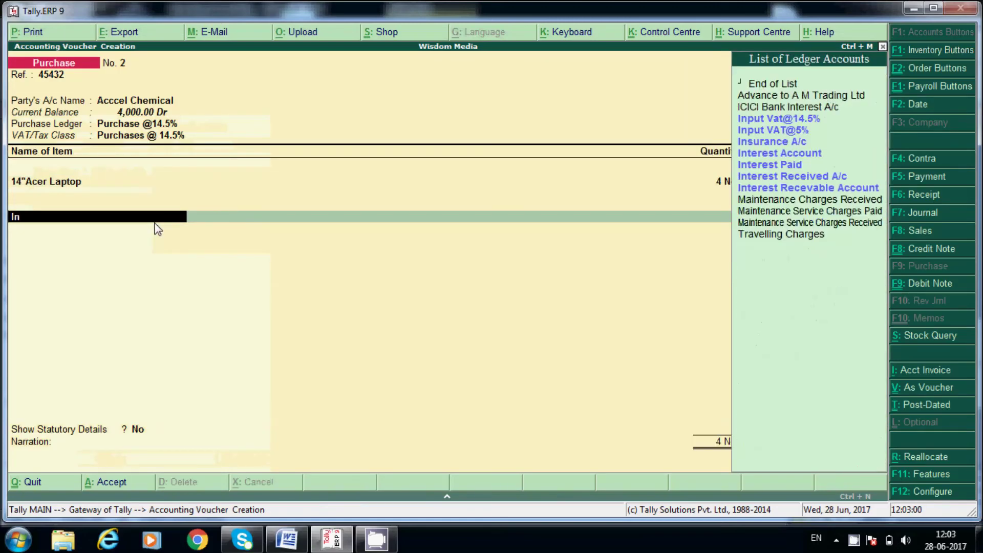
key("Down")
key("Return")
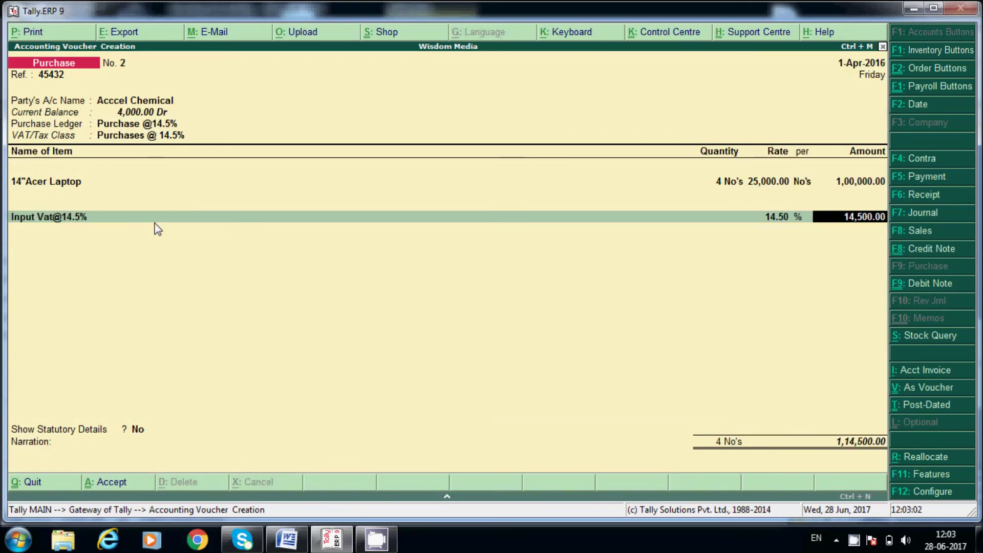
key("Return")
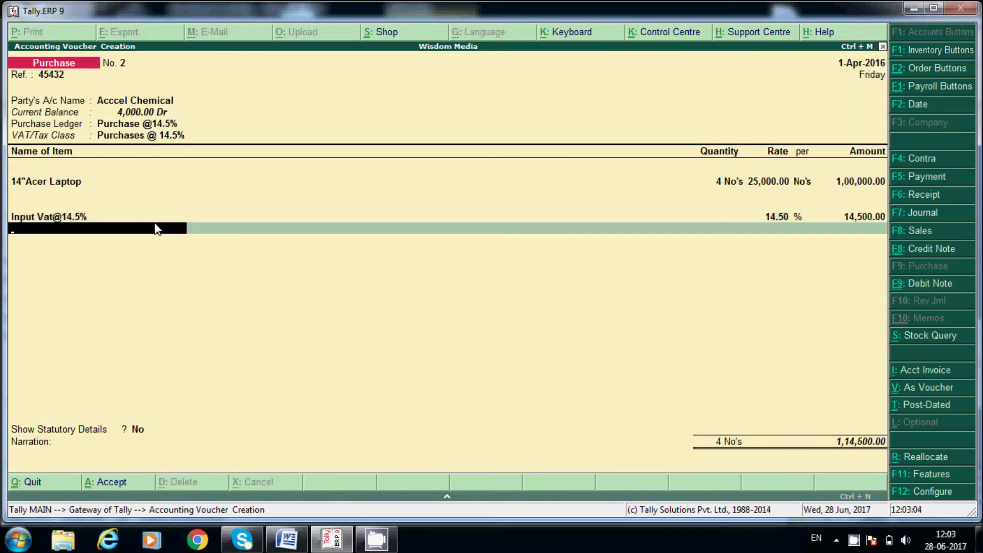
key("Return")
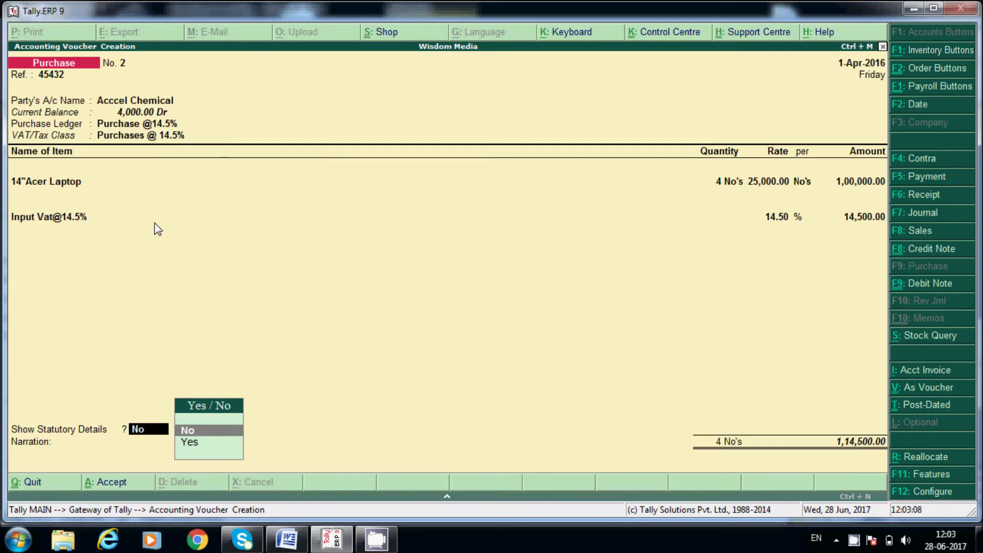
type("y")
Turn on statutory details, review VAT values, and record 1,14,500 as a New Ref.
key("Return")
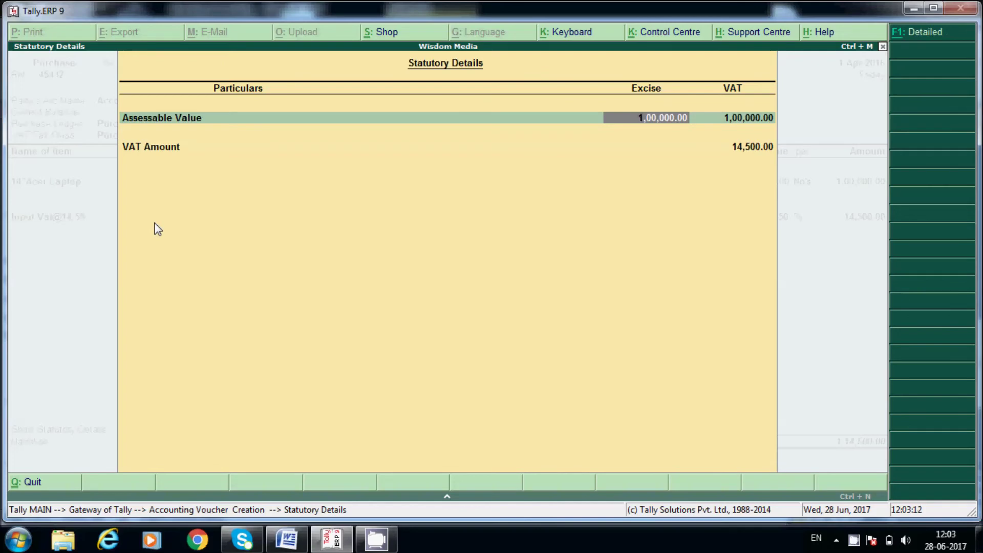
key("Escape")
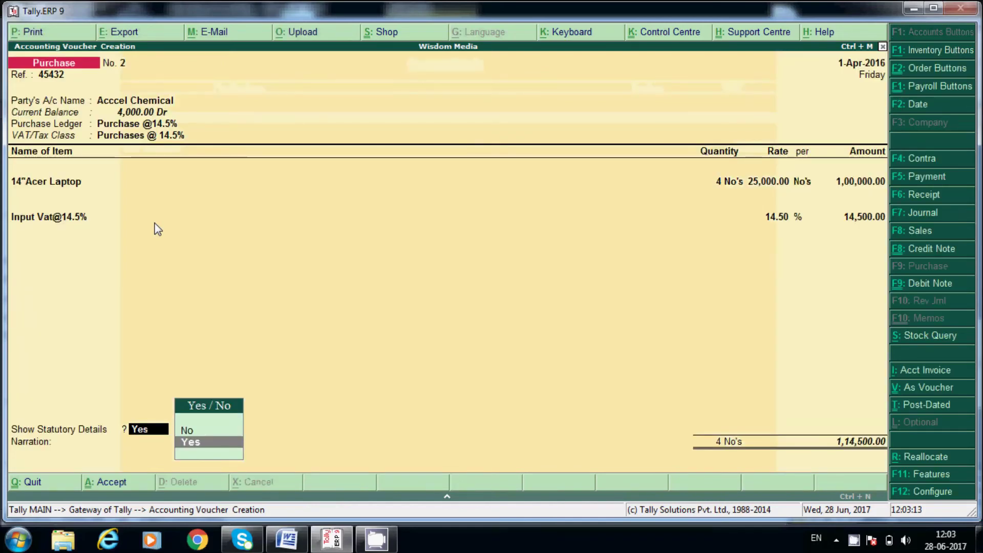
key("Return")
key("Return")
key("Return")
key("Return")
key("Return")
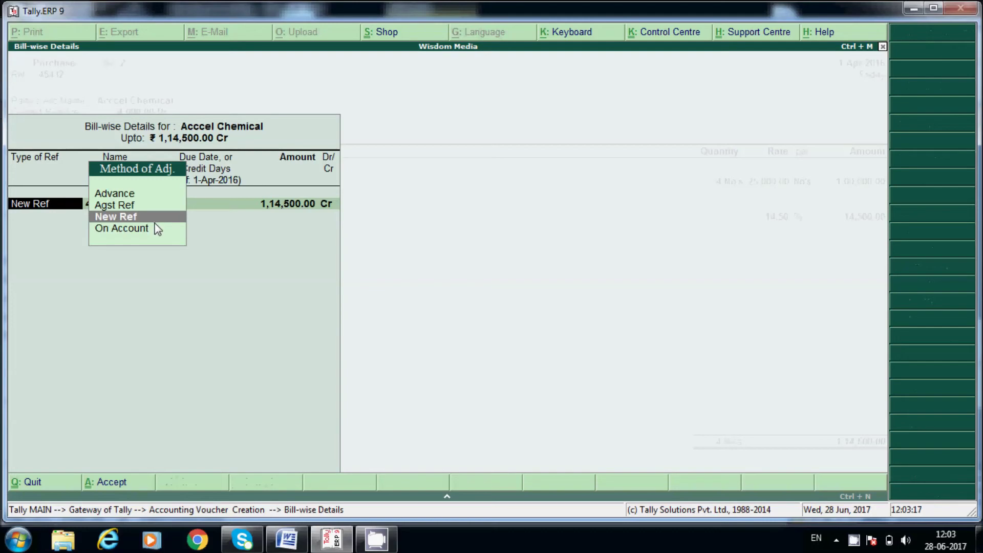
key("Return")
key("Return")
key("Return")
key("Return")
key("Return")
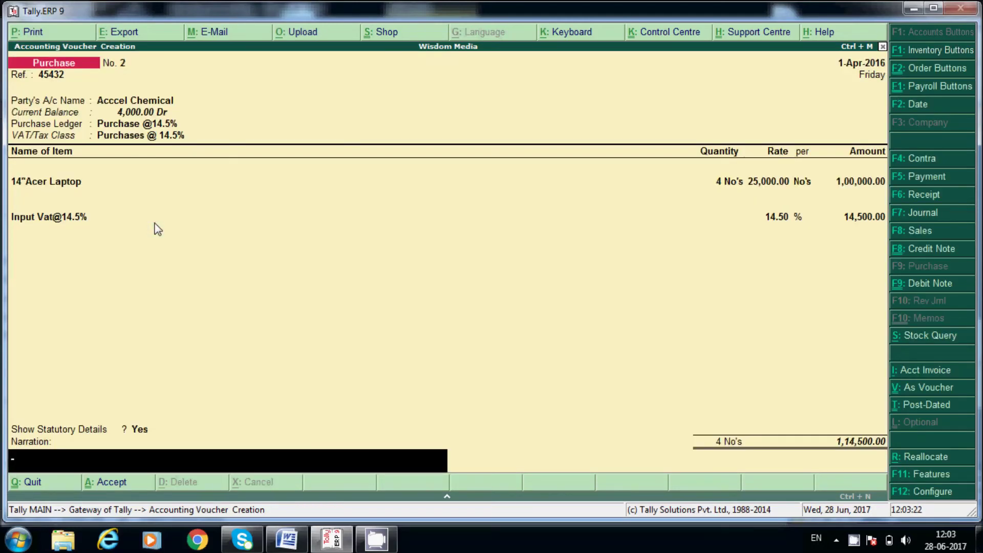
type("being ")
type("laptop")
type("s purchased")
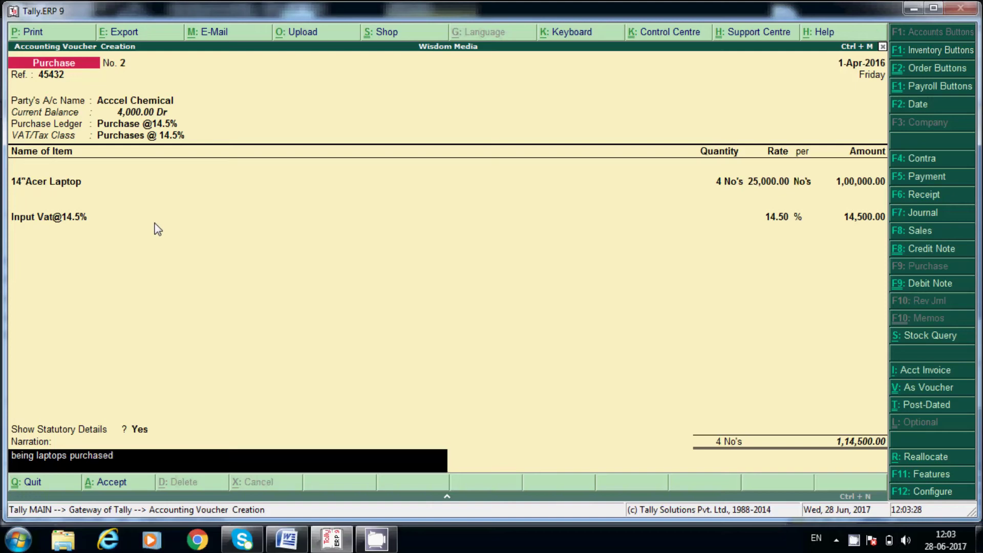
type(" from a")
type("cccel ch")
type("emic")
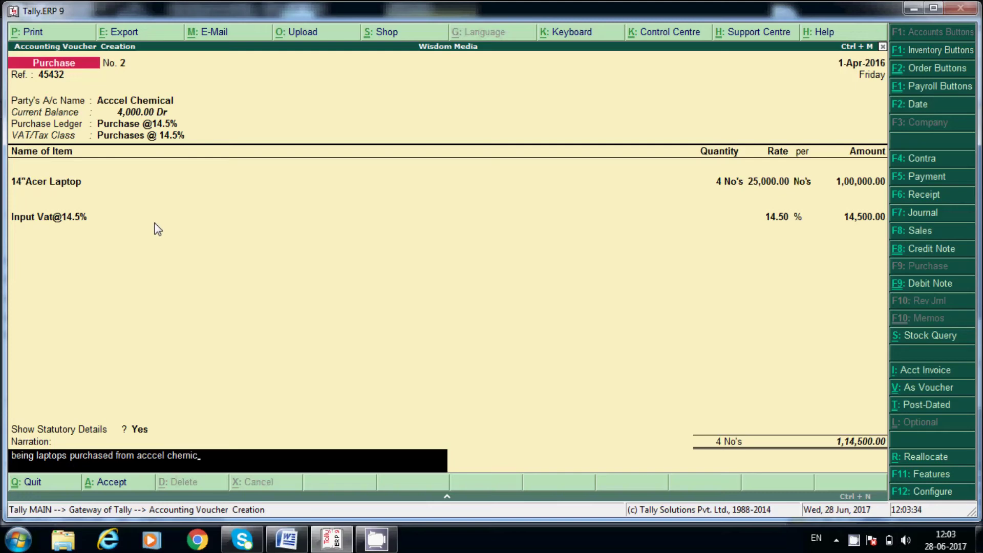
type("al")
Save voucher No. 2 with narration 'being laptops purchased from acccel chemical', then exit voucher entry.
key("Return")
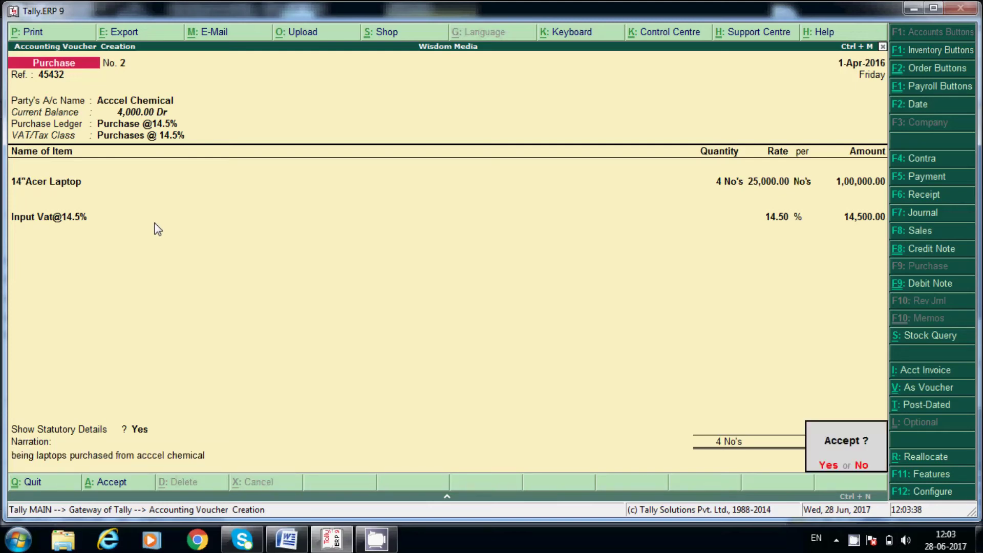
key("Return")
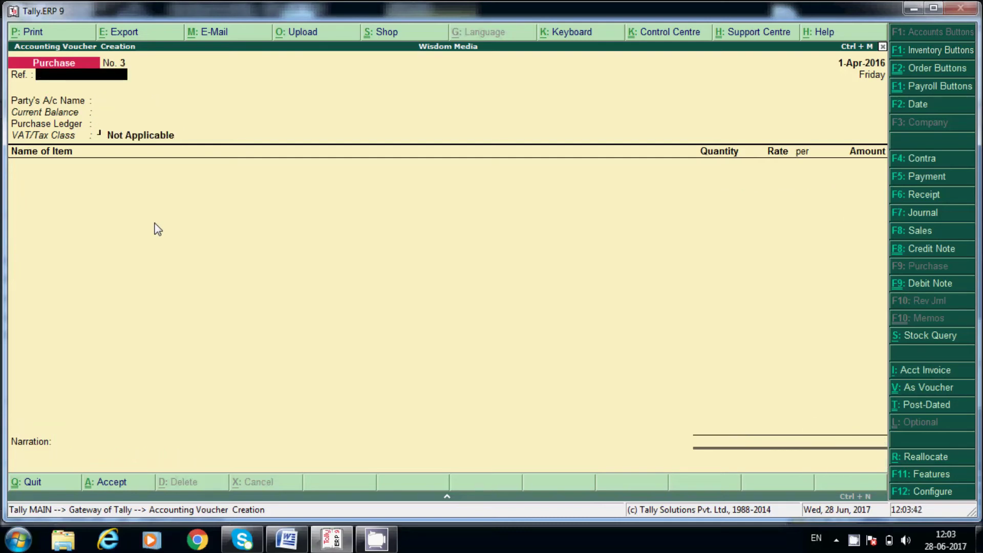
key("Escape")
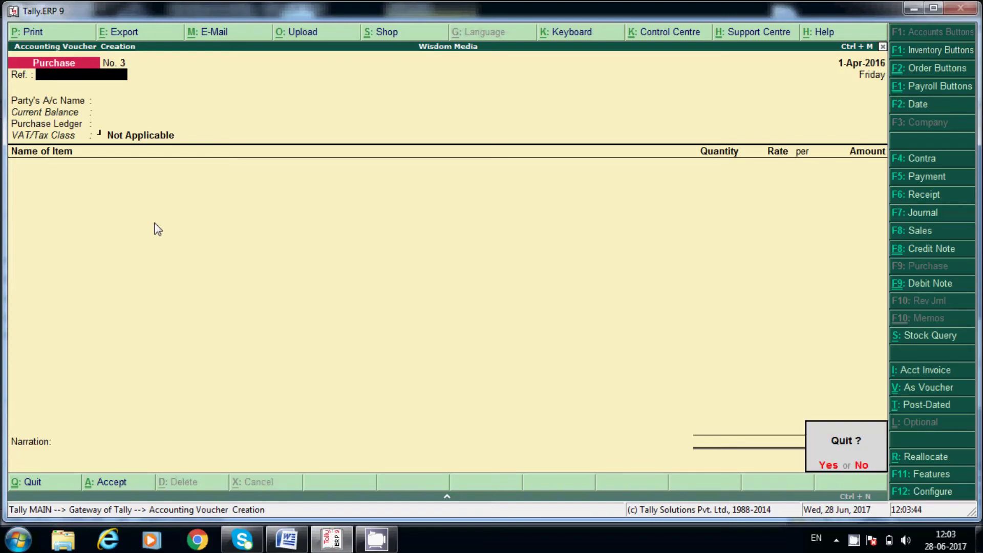
key("Return")
Open the Stock Summary and drill into Laptops, then Acer Laptops.
key("Down")
key("Down")
key("Down")
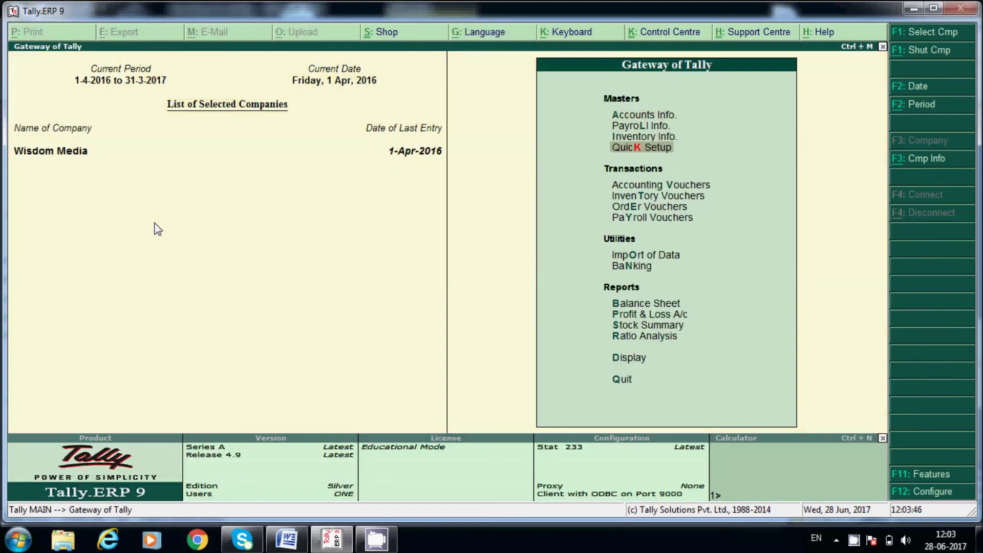
key("Down")
key("Down")
key("Up")
key("Up")
key("Up")
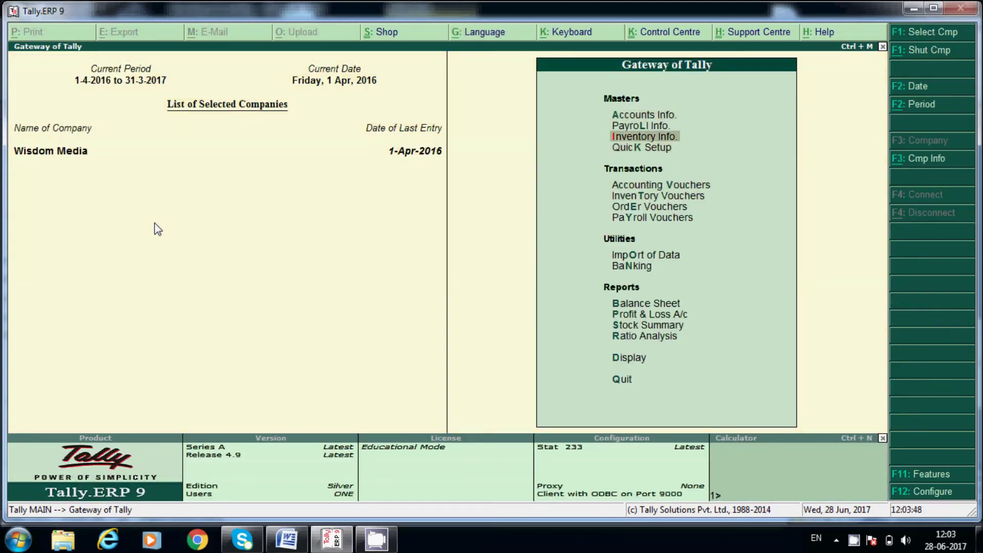
key("Down")
key("Down")
key("Down")
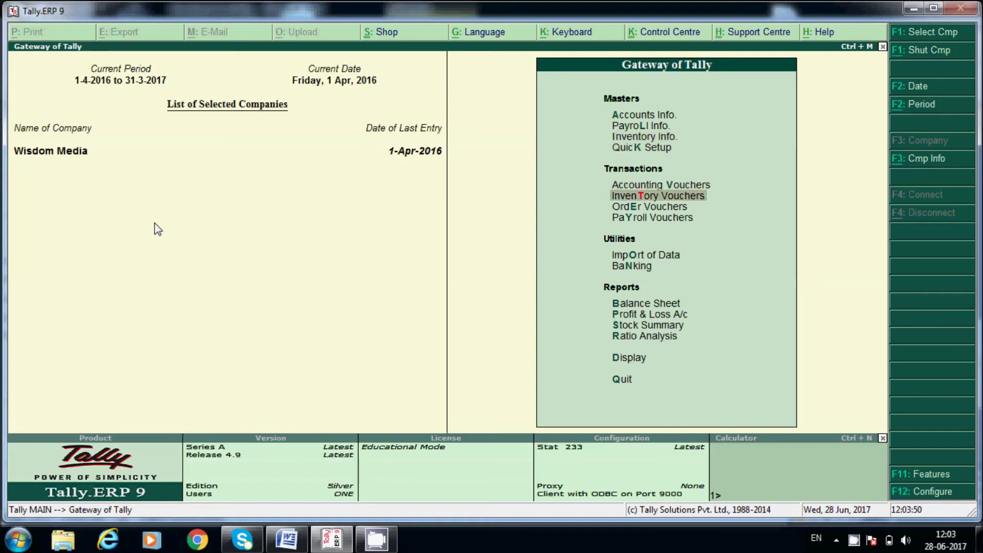
key("Down")
key("Down")
key("Down")
key("Down")
key("Down")
key("Down")
key("Down")
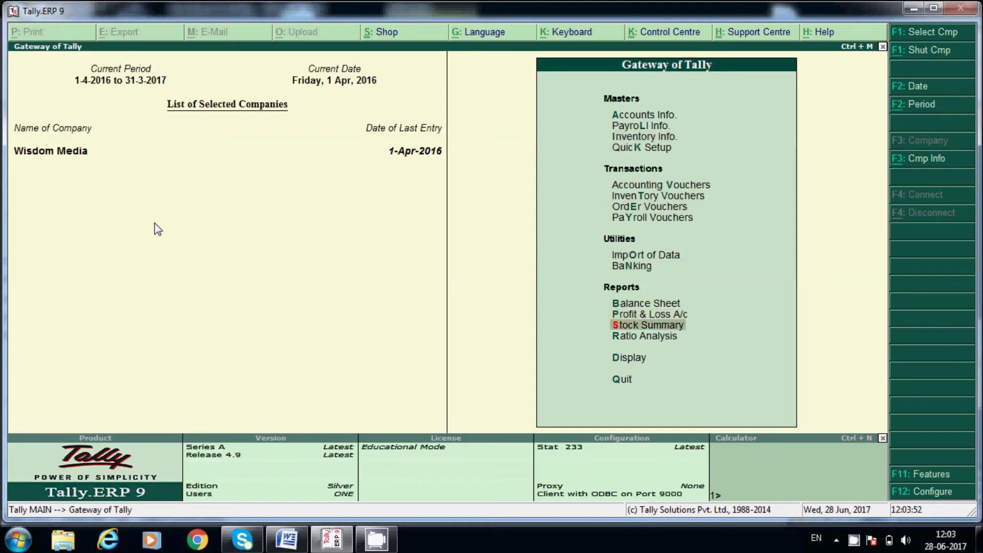
key("Return")
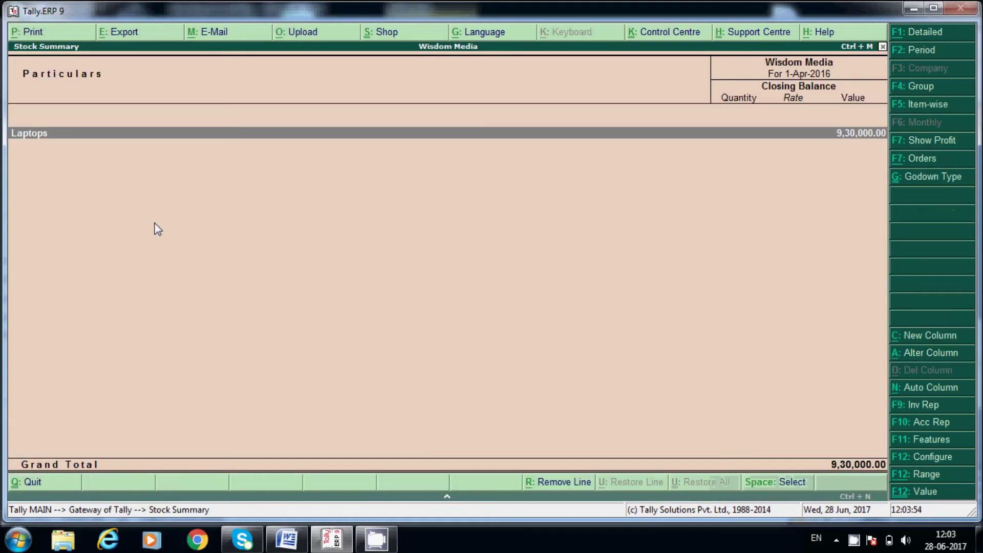
key("Return")
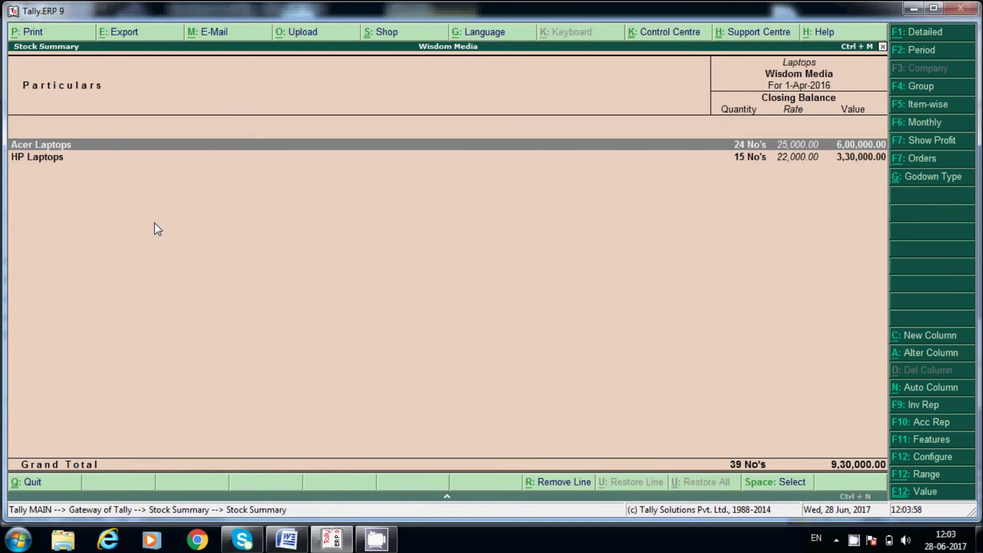
key("Return")
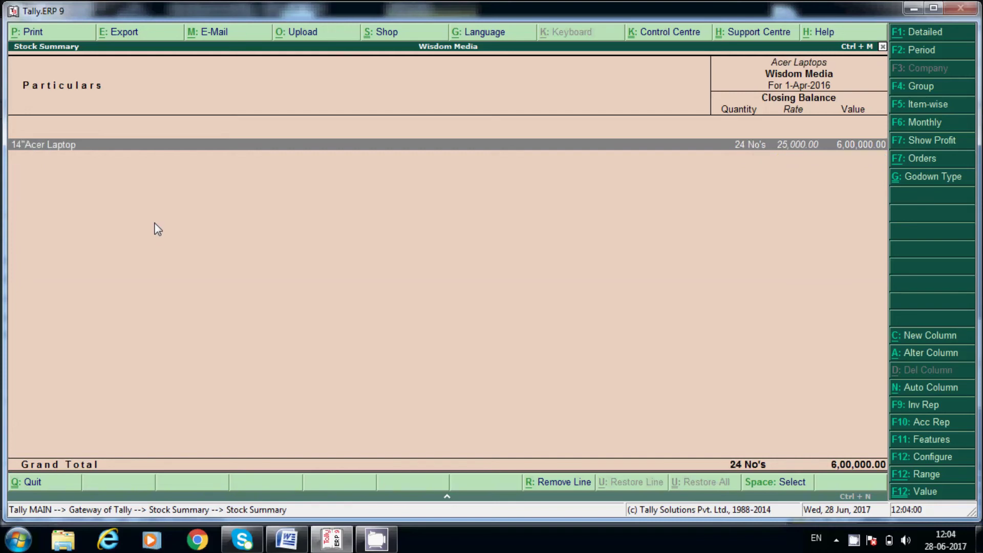
Check 14"Acer Laptop's monthly summary and April vouchers, then back out to the Laptops summary.
key("Return")
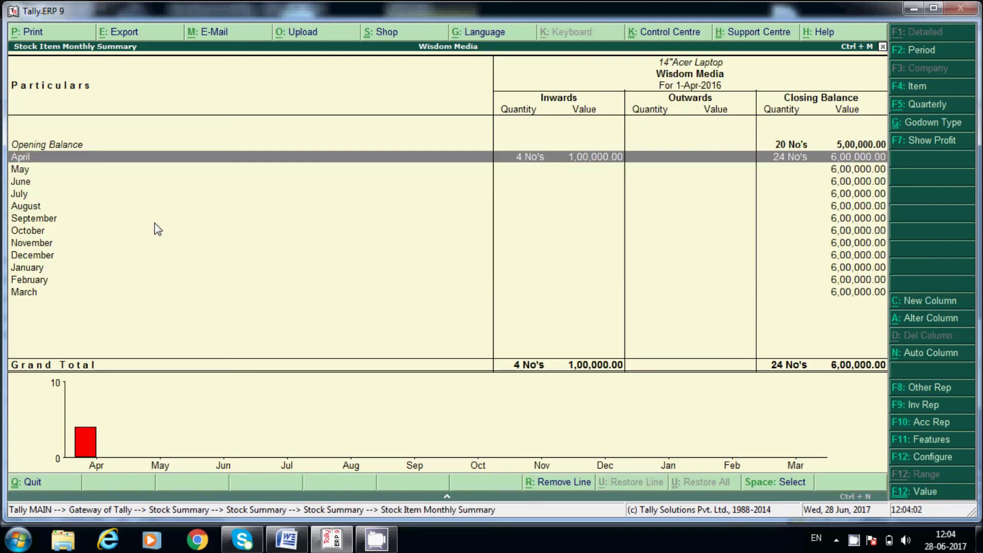
key("Return")
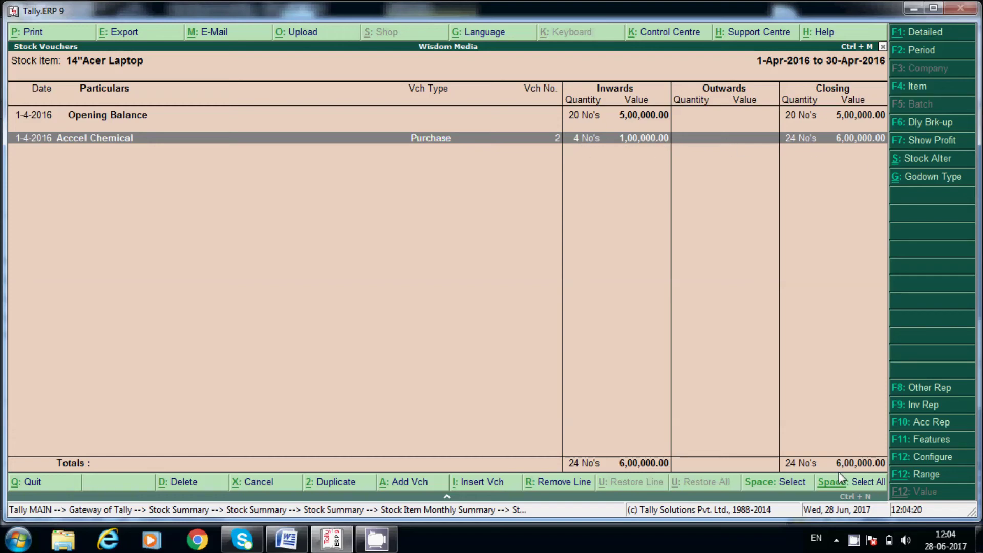
key("Escape")
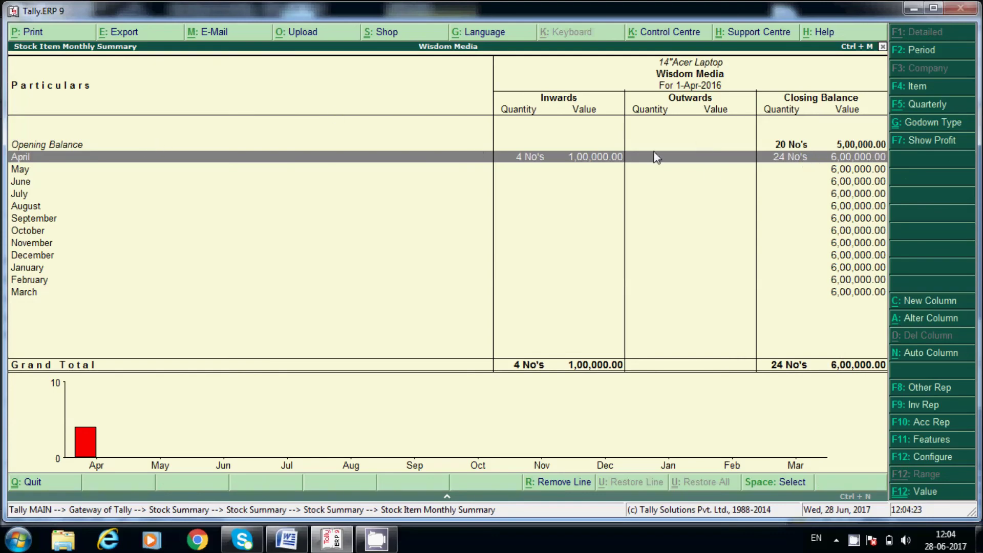
key("Escape")
key("Escape")
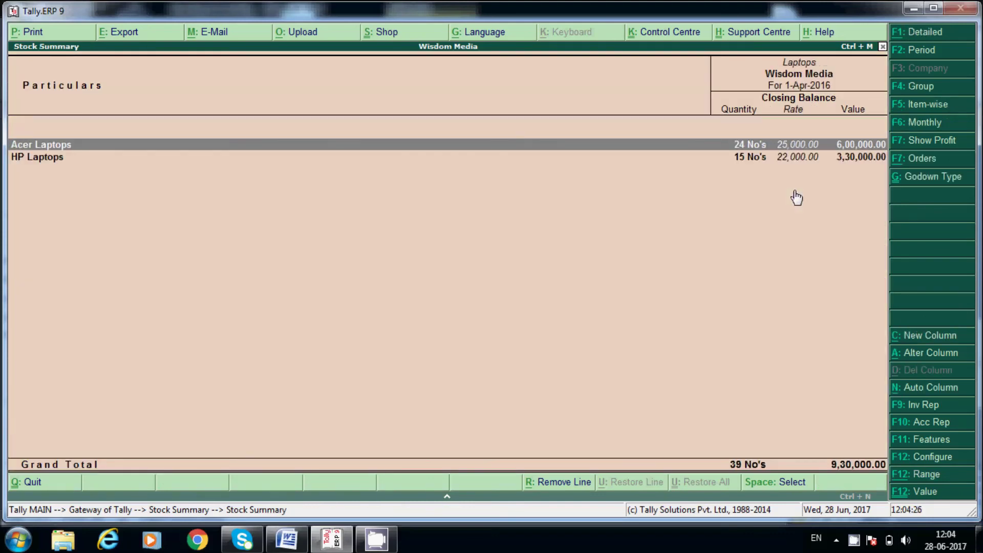
Check the HP Laptops (15 No's, 3,30,000) and Acer Laptops balances, then exit to Gateway.
left_click(750, 158)
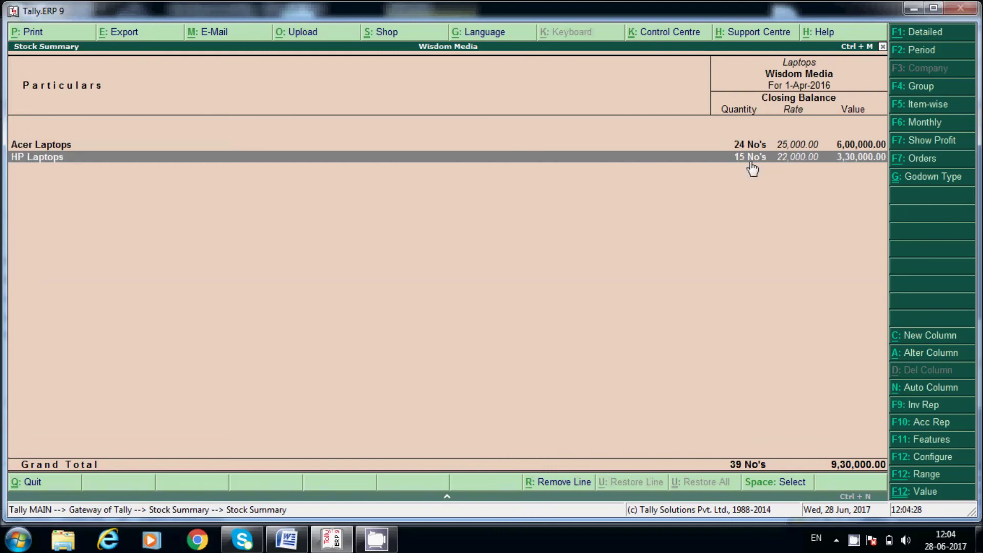
key("Return")
key("Return")
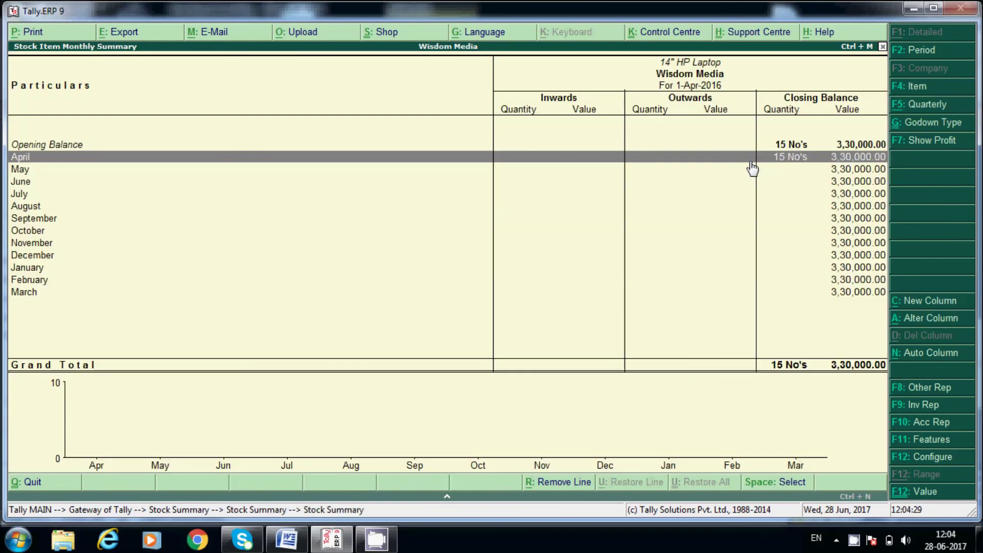
key("Escape")
key("Escape")
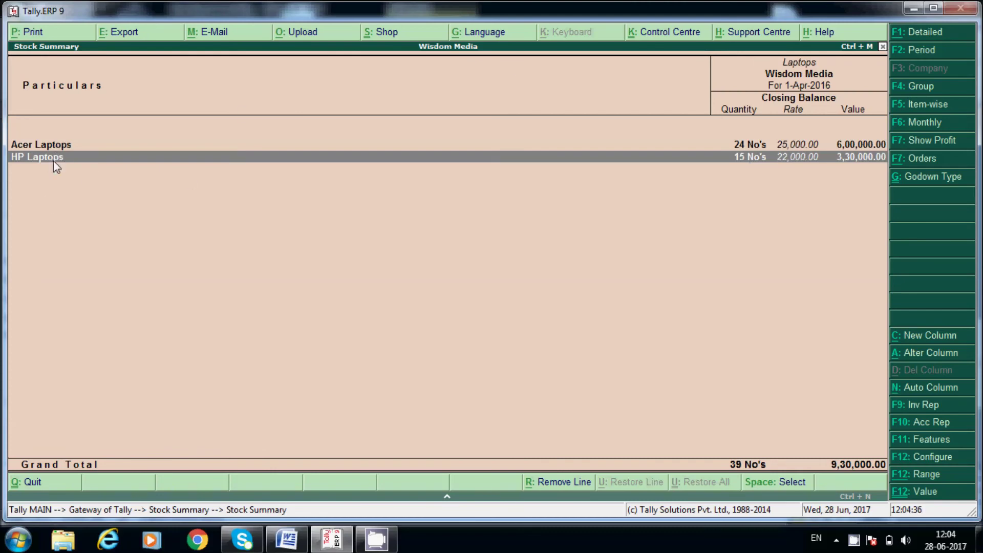
key("Return")
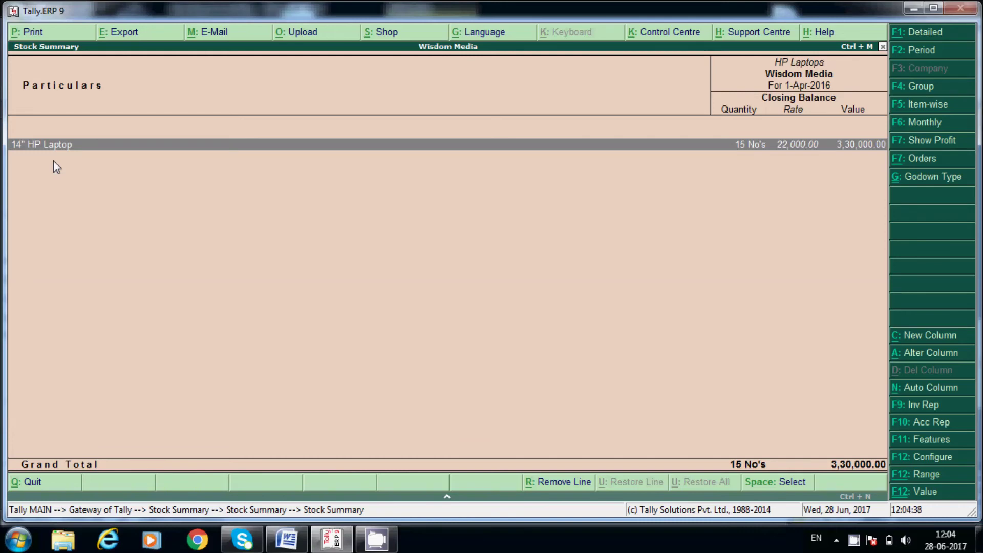
key("Escape")
key("Up")
key("Return")
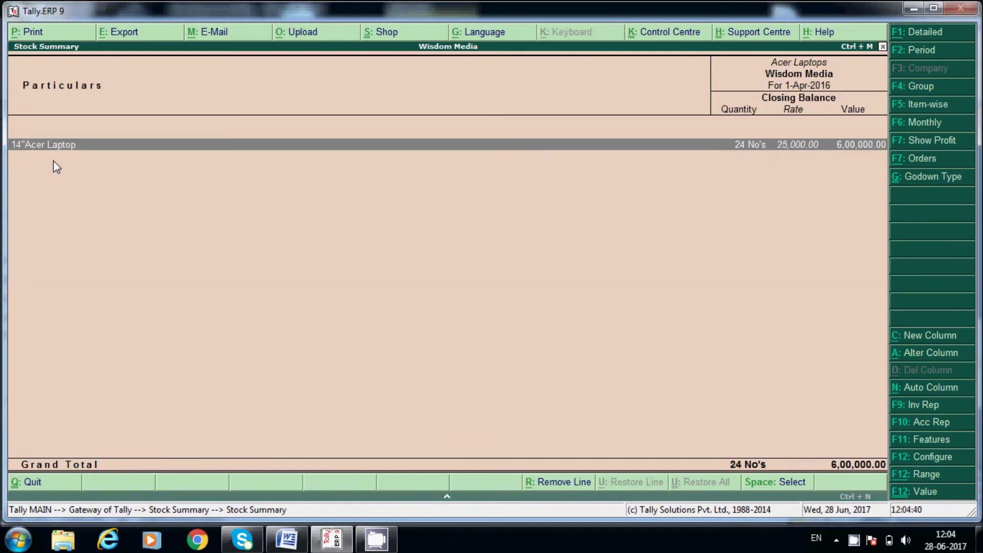
key("Escape")
key("Escape")
key("Escape")
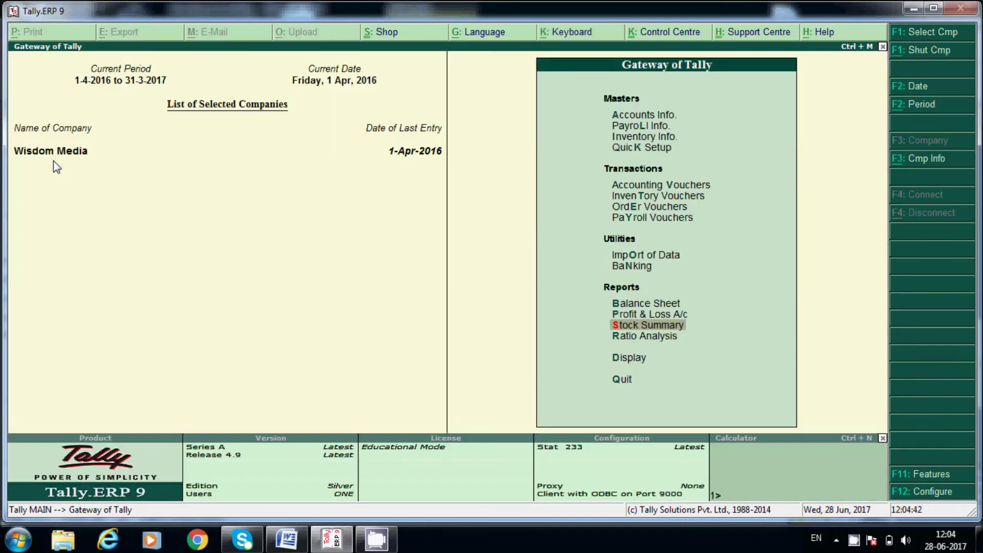
key("Escape")
key("Escape")
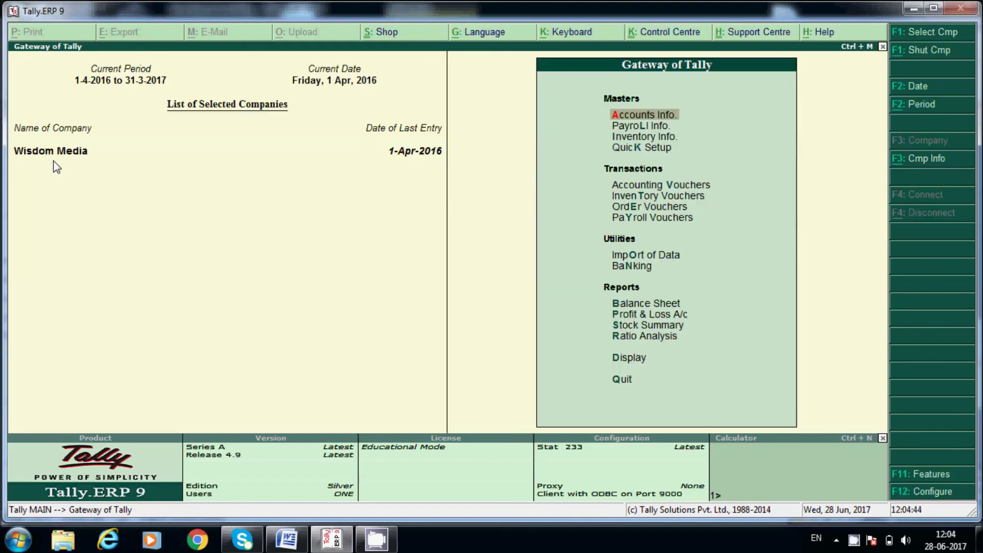
Look up the Check Stock report note in the Word table.
key("alt+Tab")
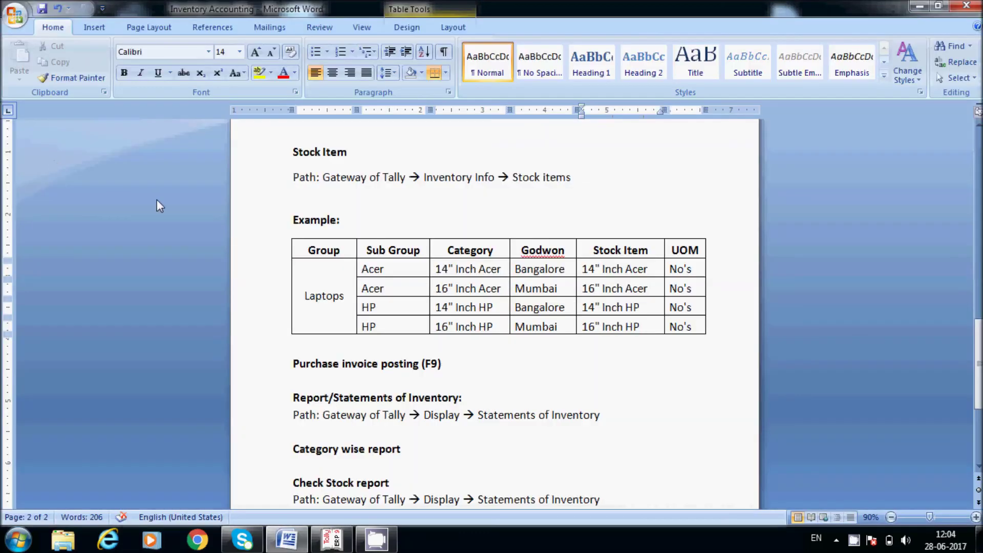
key("Down")
key("Down")
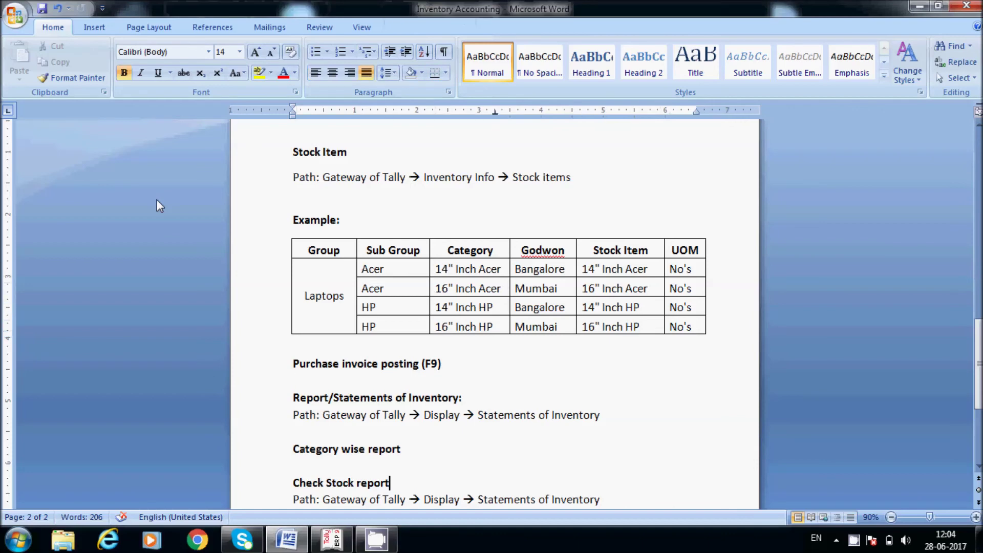
key("Down")
key("Down")
key("Down")
key("alt+Tab")
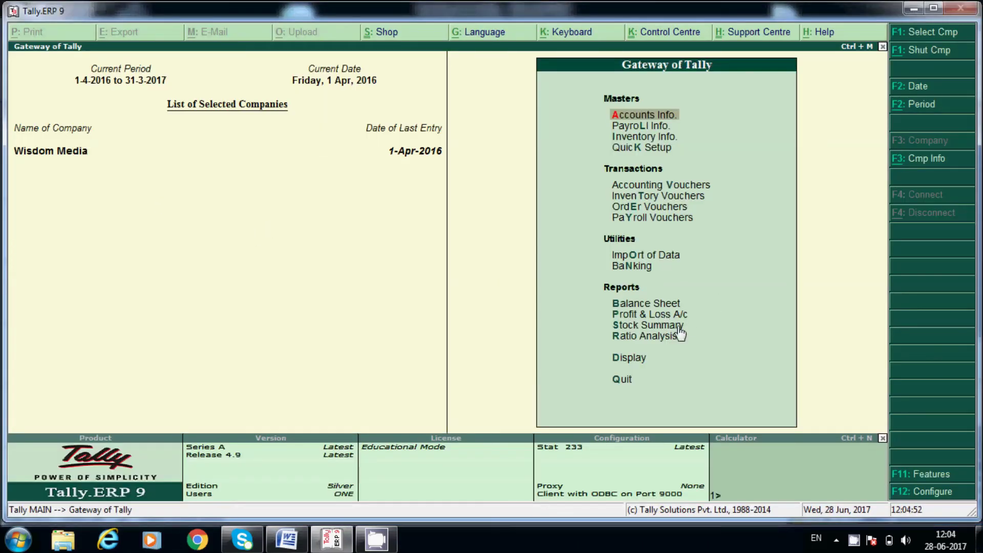
left_click(660, 326)
left_click(660, 326)
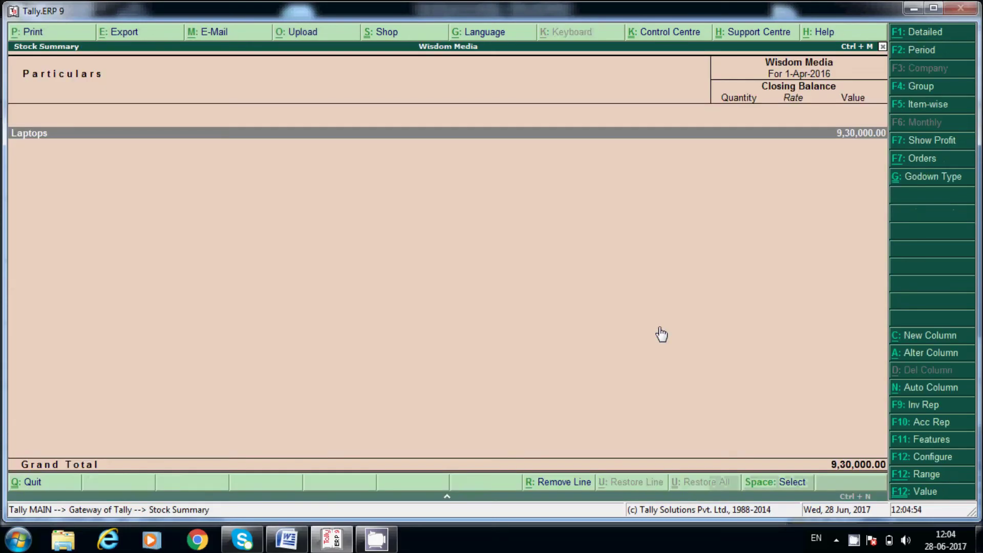
key("Return")
key("Return")
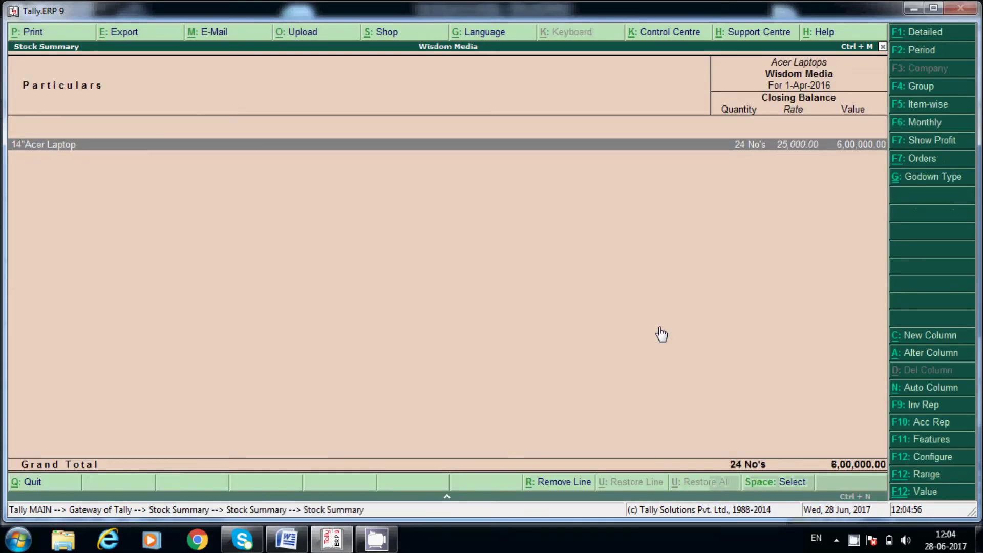
key("Escape")
key("Escape")
key("Escape")
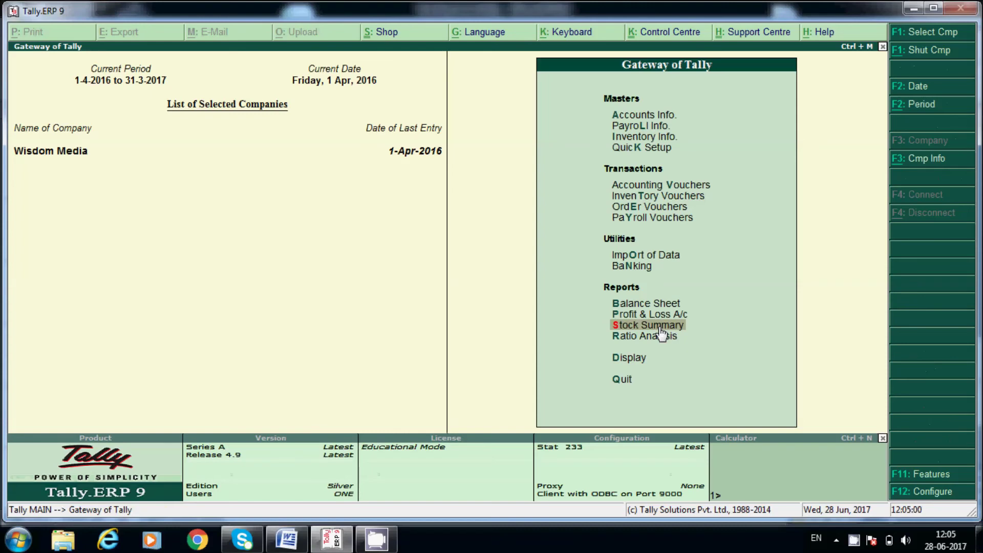
key("F9")
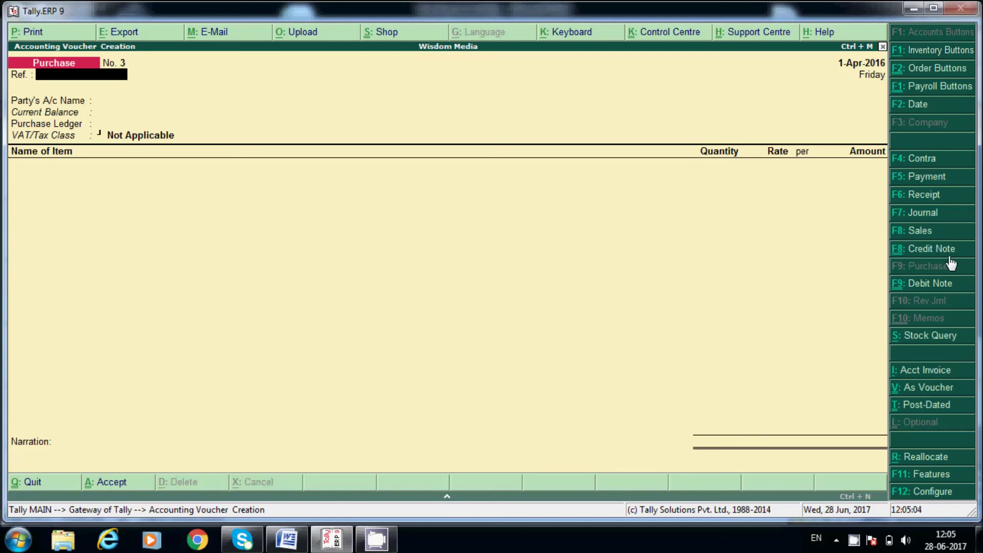
left_click(916, 231)
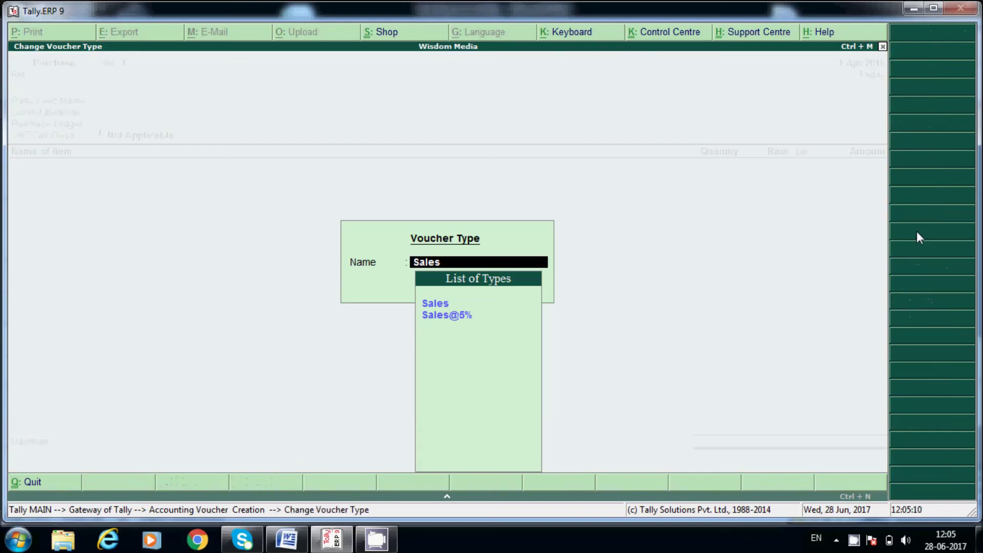
key("Return")
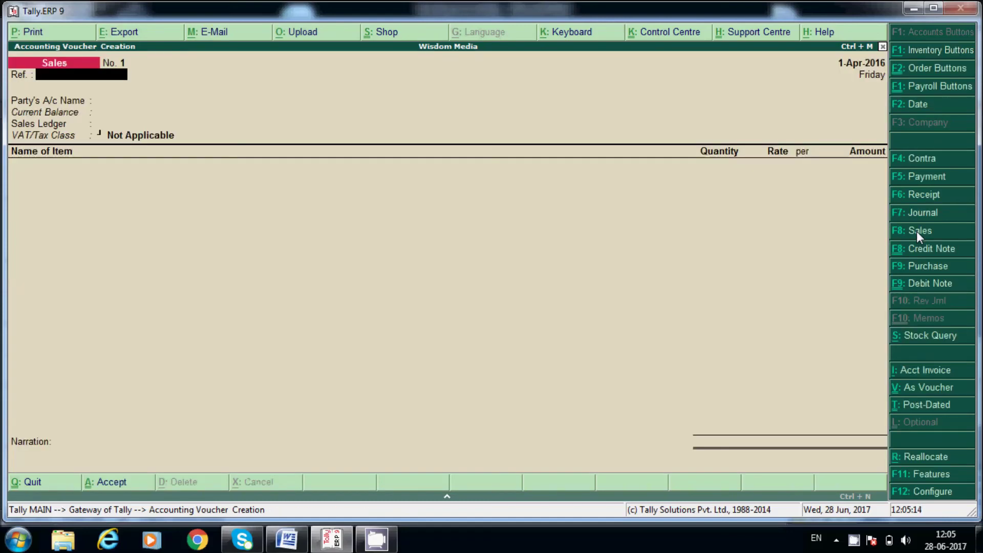
type("654")
key("Return")
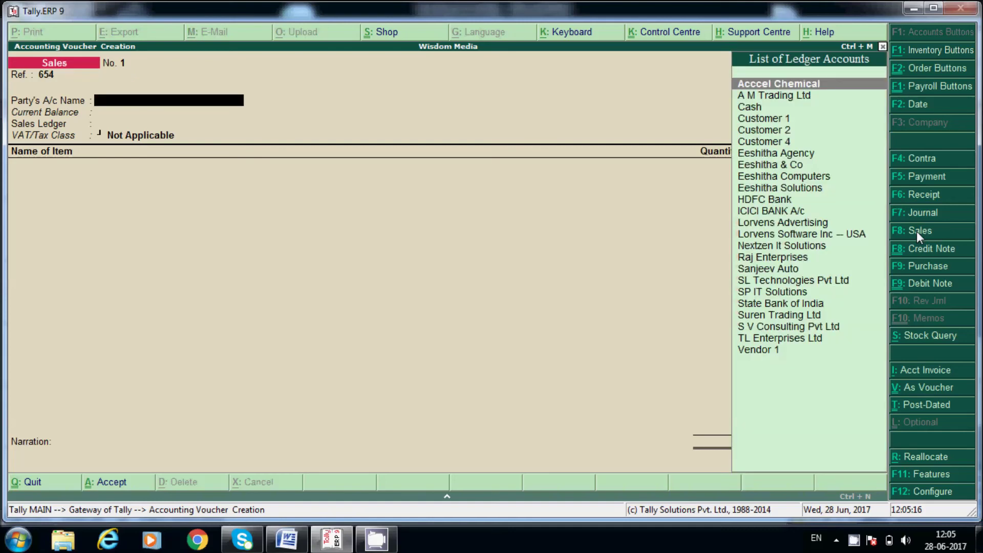
type("Ra")
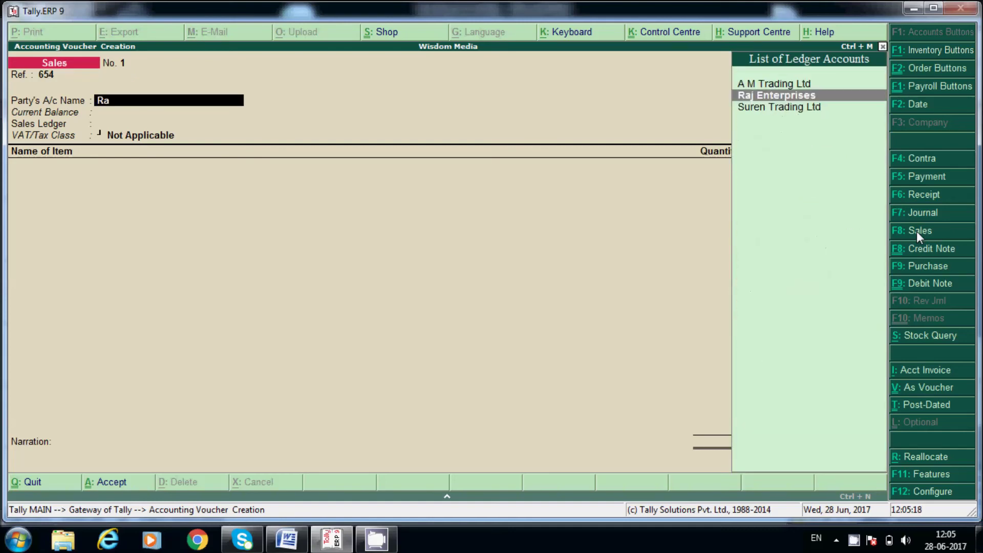
key("Return")
key("Return")
key("Return")
key("Return")
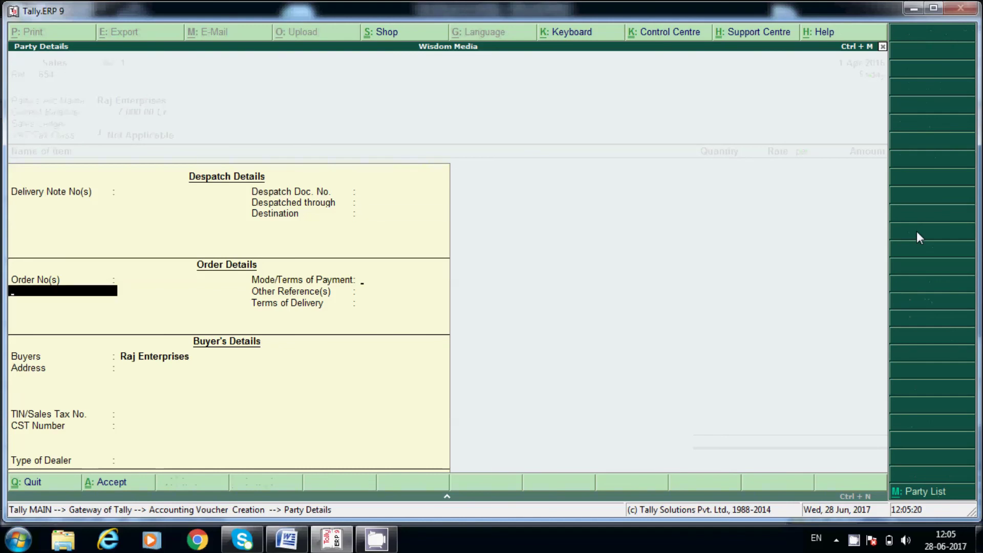
key("Return")
key("Return")
key("Return")
key("Return")
key("Return")
key("Return")
key("Return")
key("Return")
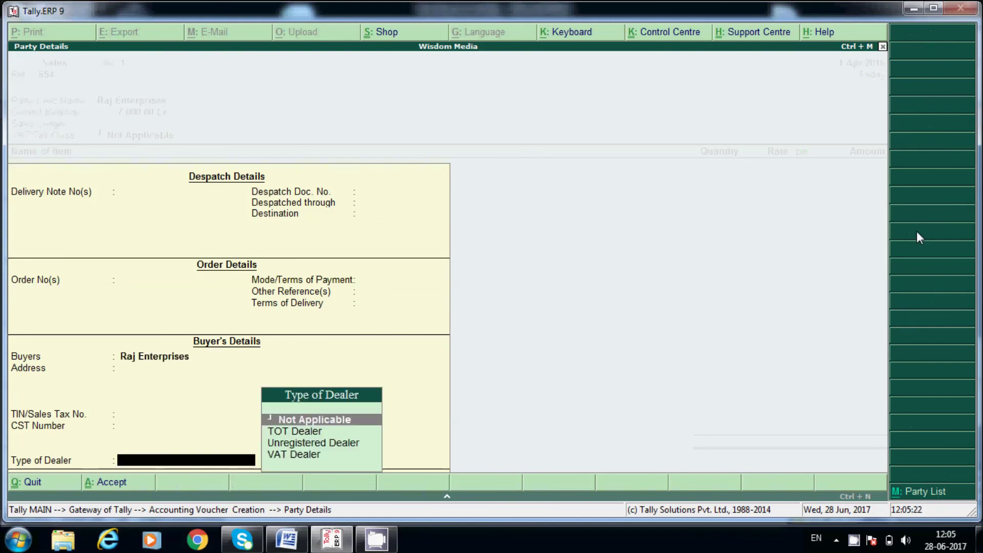
key("Return")
key("Down")
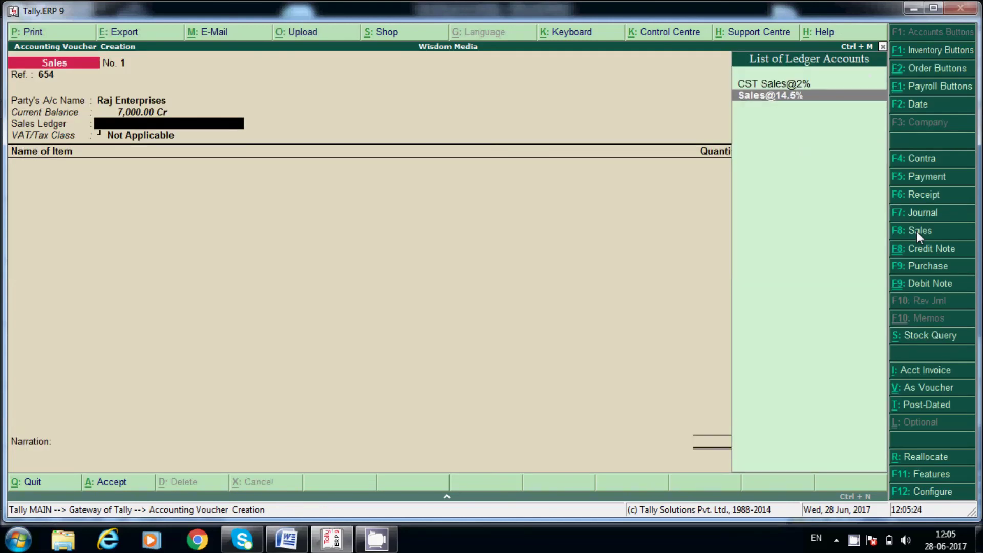
key("Return")
key("Return")
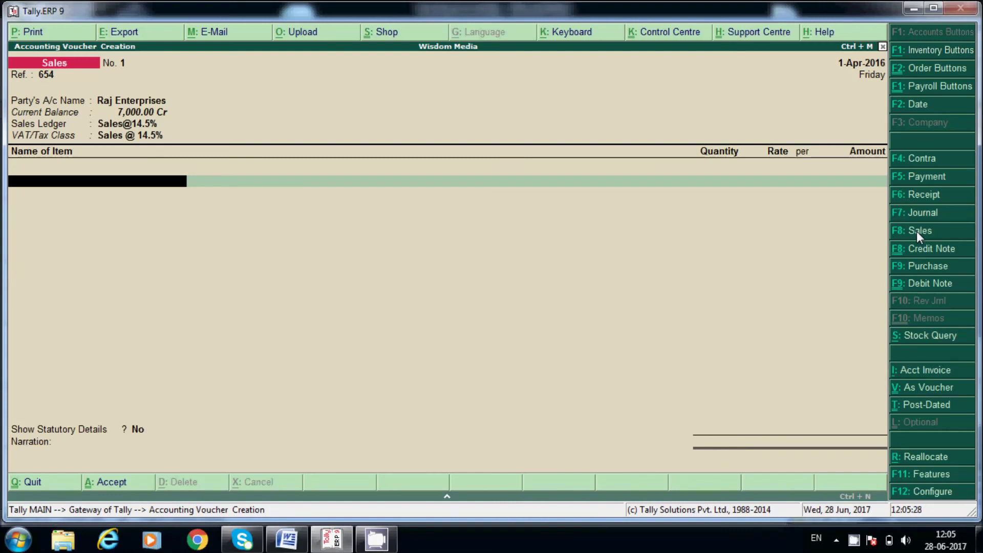
type("A")
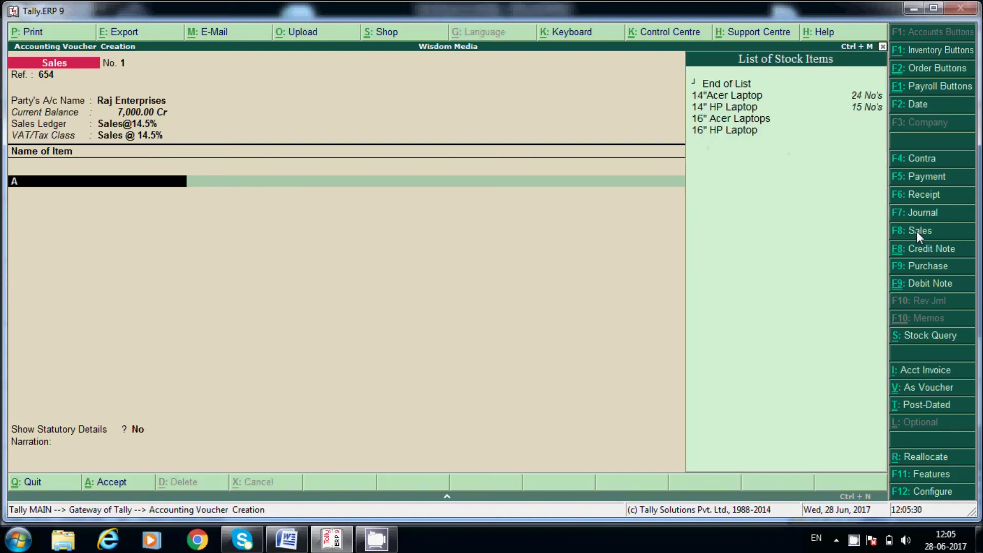
Allocate 12 No's of 14"Acer Laptop from Bangalore at 28,000 each, totalling 3,36,000.
left_click(874, 97)
key("Return")
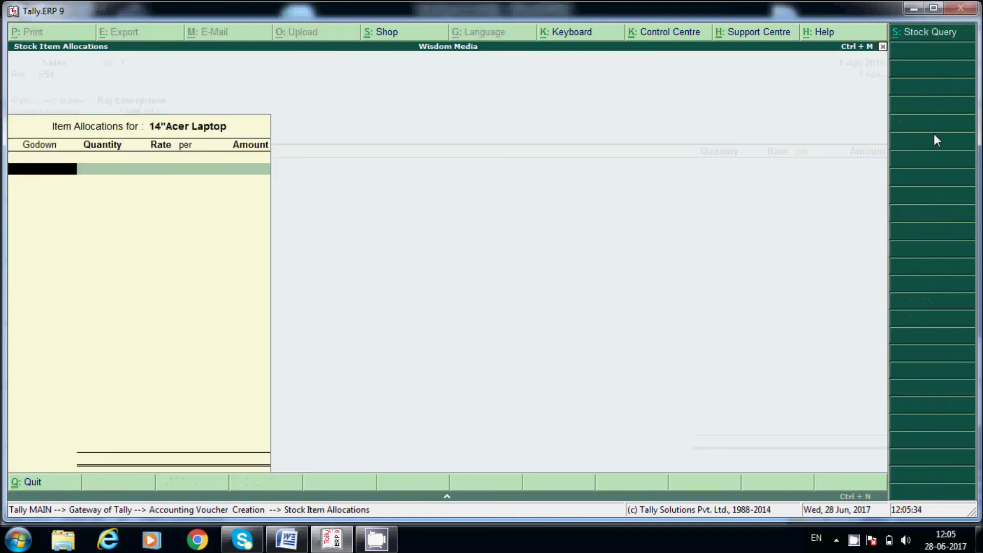
type("Ba")
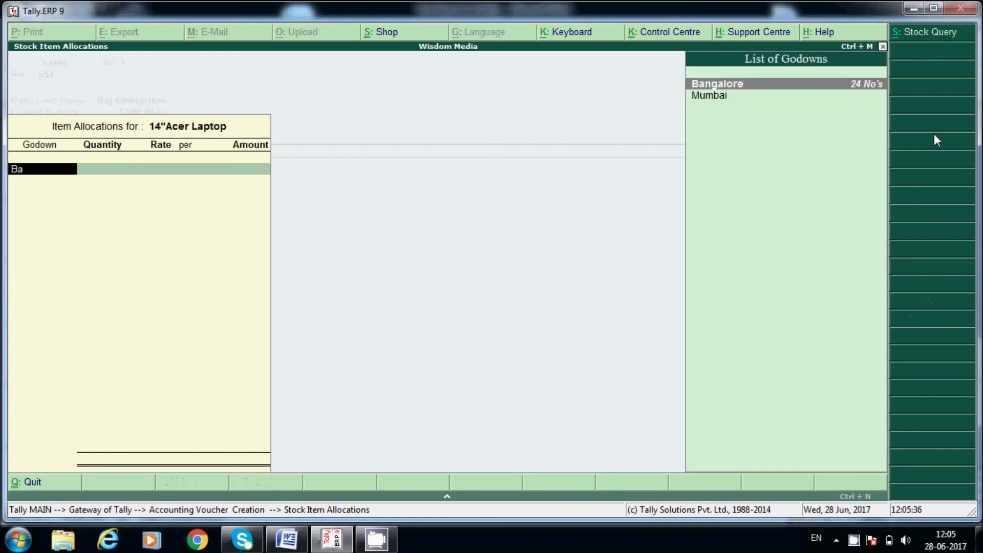
key("Return")
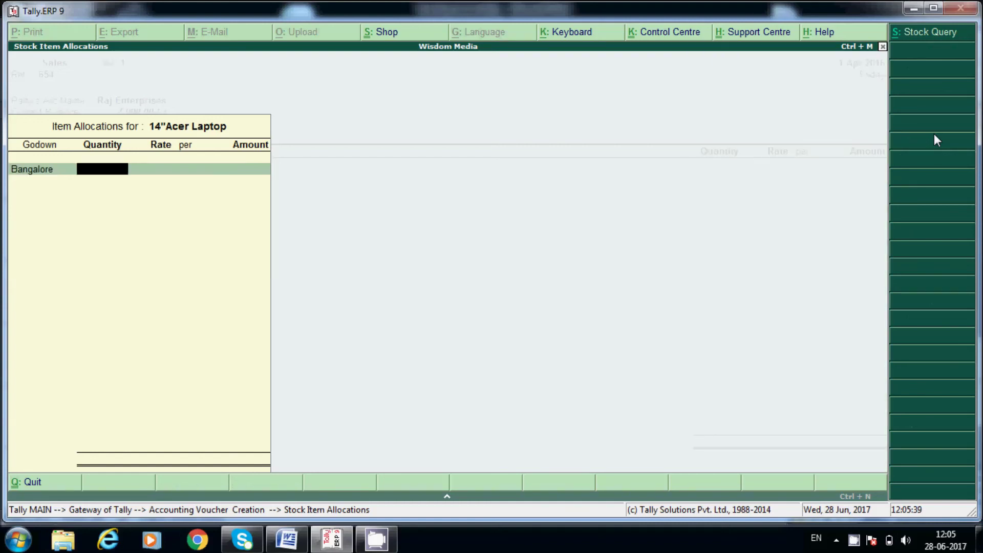
type("12")
key("Return")
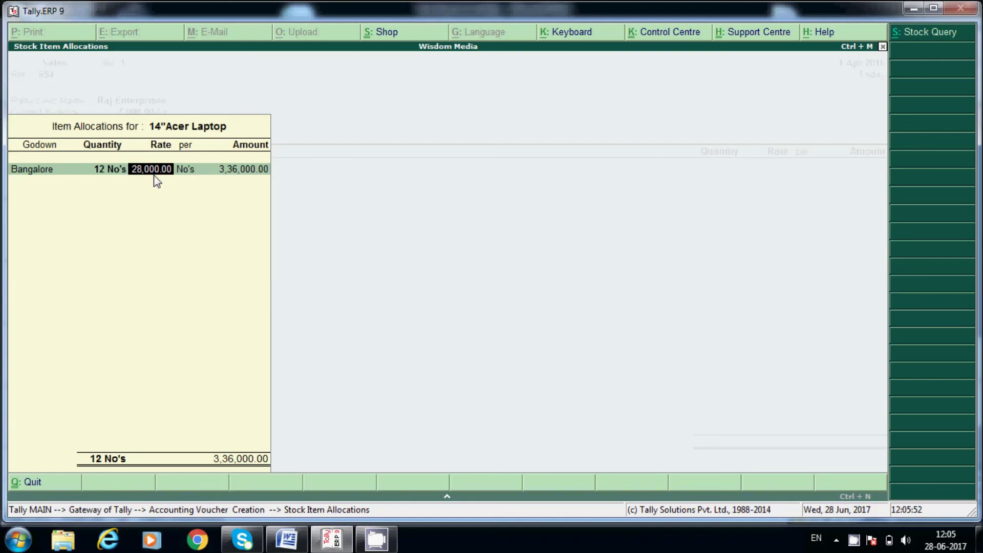
key("Return")
key("Return")
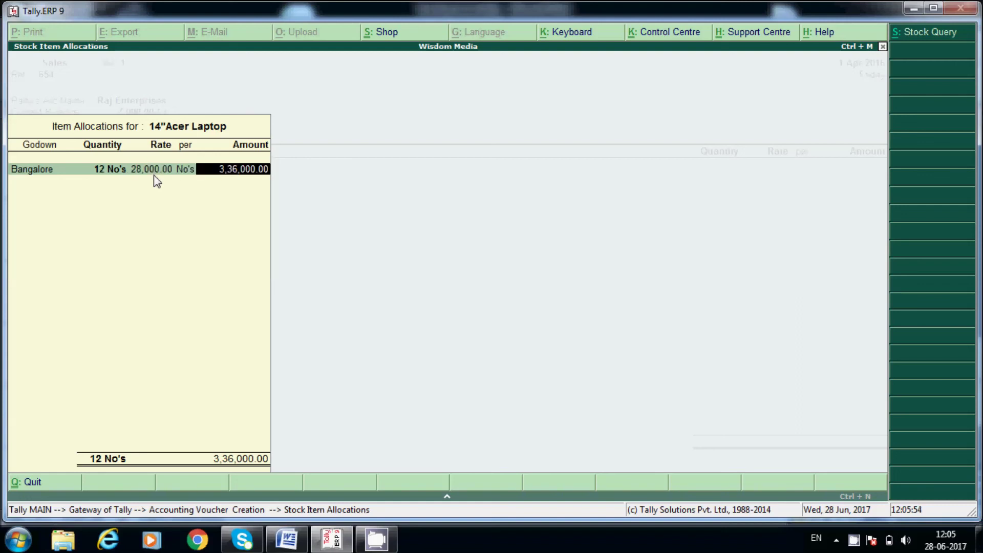
key("Return")
key("Return")
key("Return")
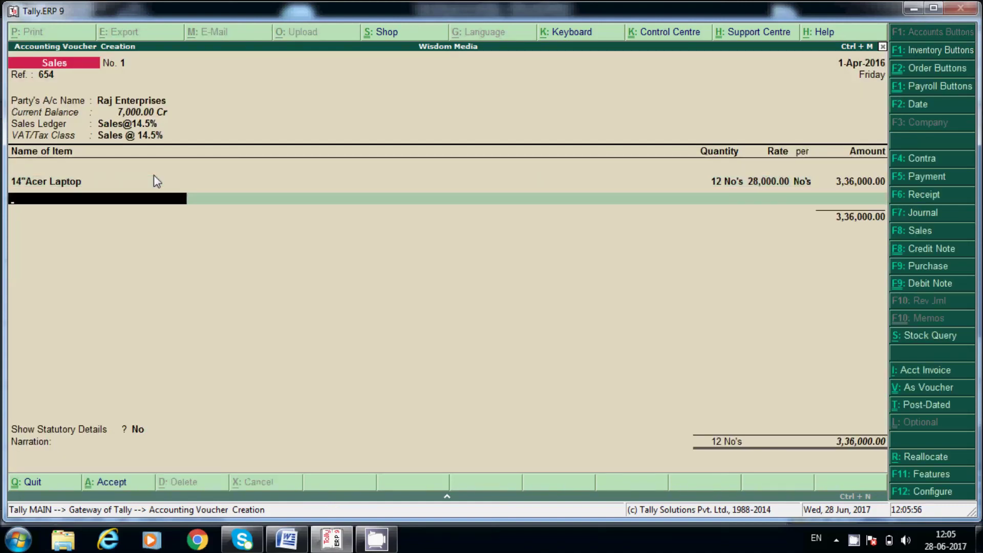
key("Return")
type("Ou")
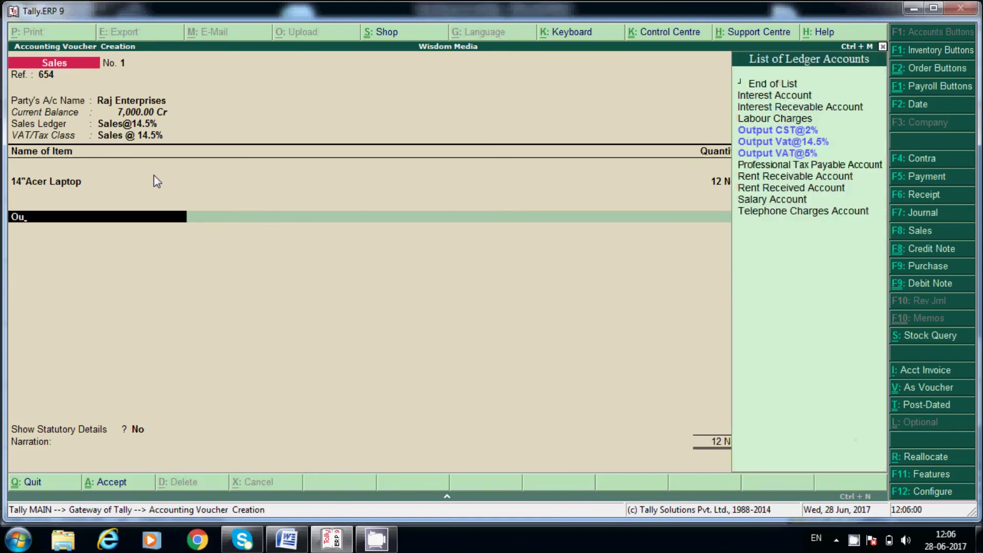
key("Down")
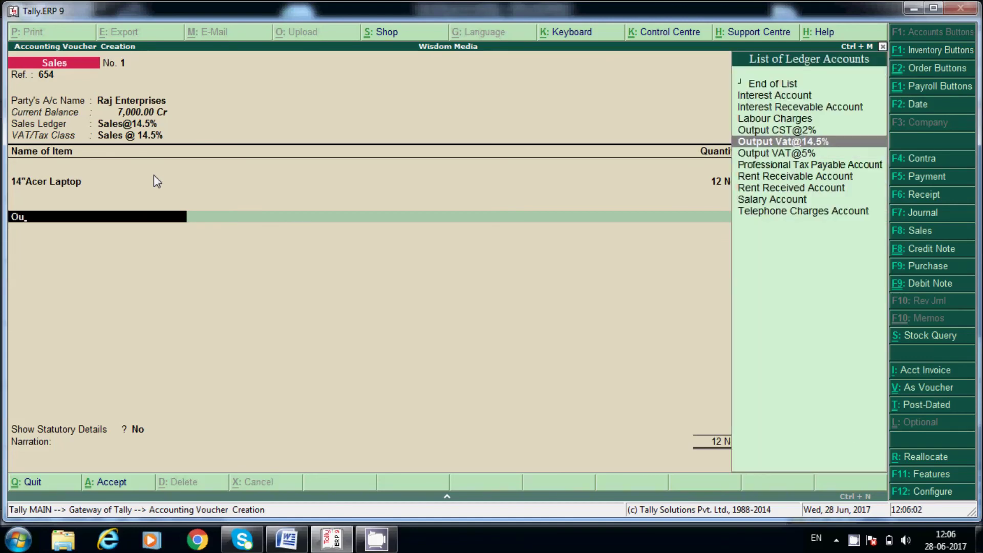
key("Return")
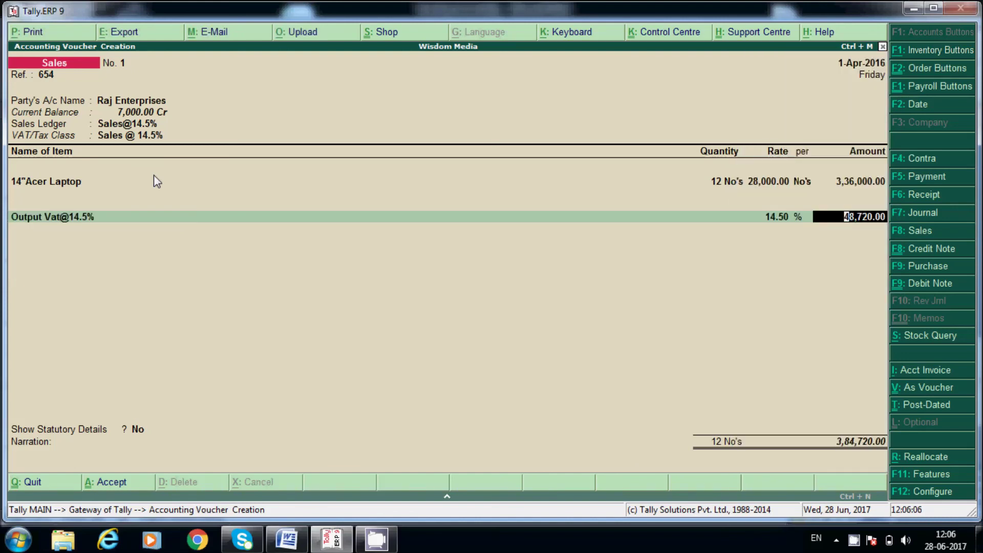
key("Return")
key("Return")
key("y")
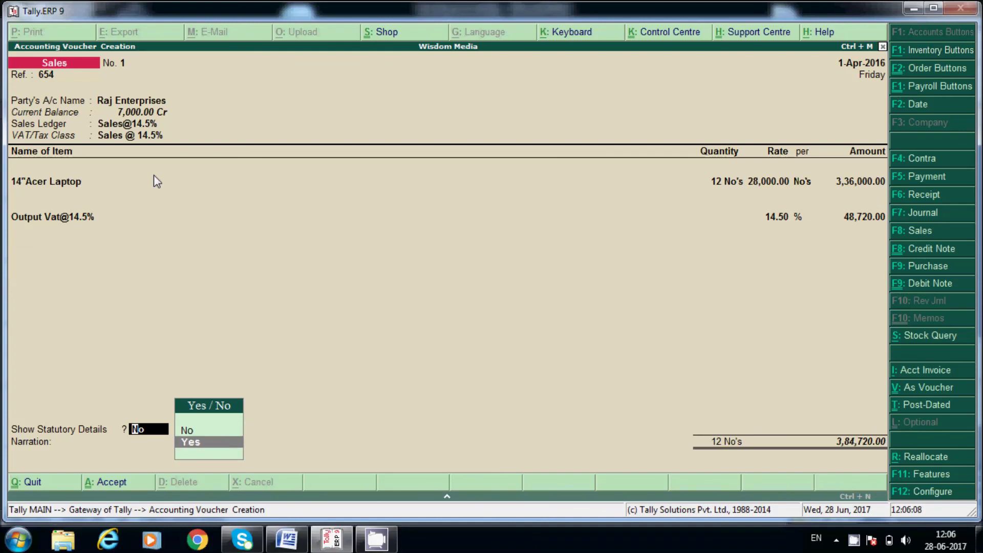
key("Return")
key("Return")
key("Return")
key("Return")
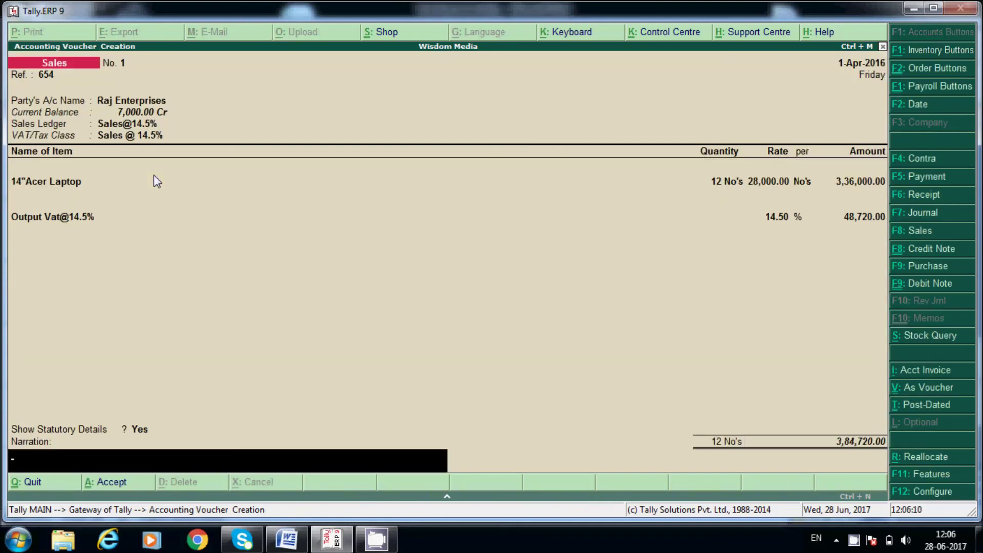
type("bieng")
Enter the narration about goods sold to Raj Enterprises and save Sales voucher No. 1.
key("BackSpace")
key("BackSpace")
key("BackSpace")
type("eing goo")
type("ds st")
type("ld to raj")
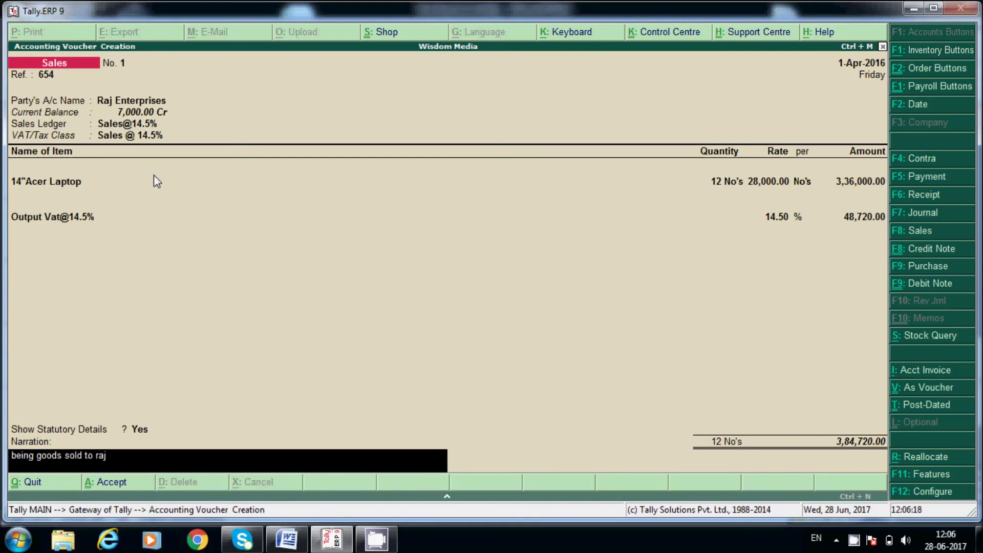
type(" enterpris")
type("es.")
key("Return")
key("Return")
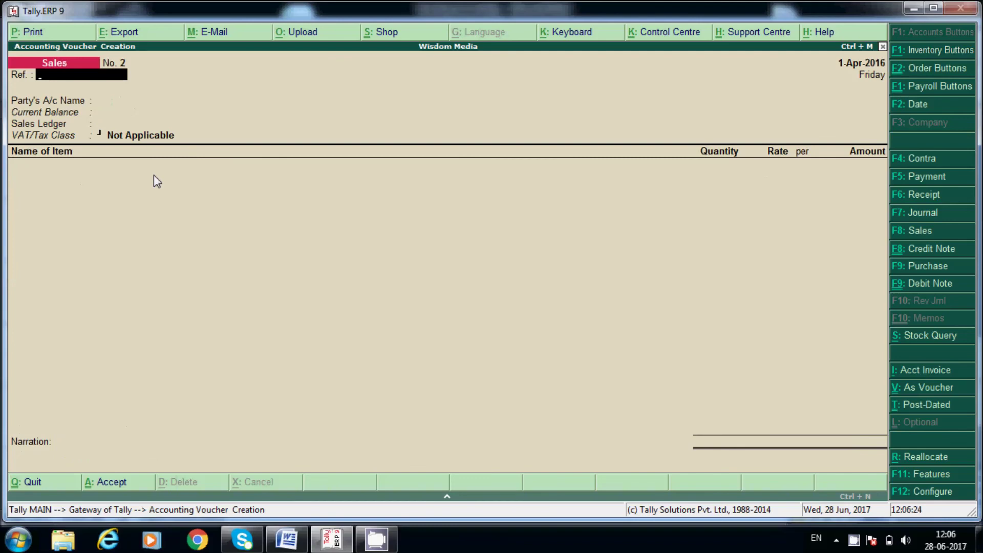
key("Escape")
key("Return")
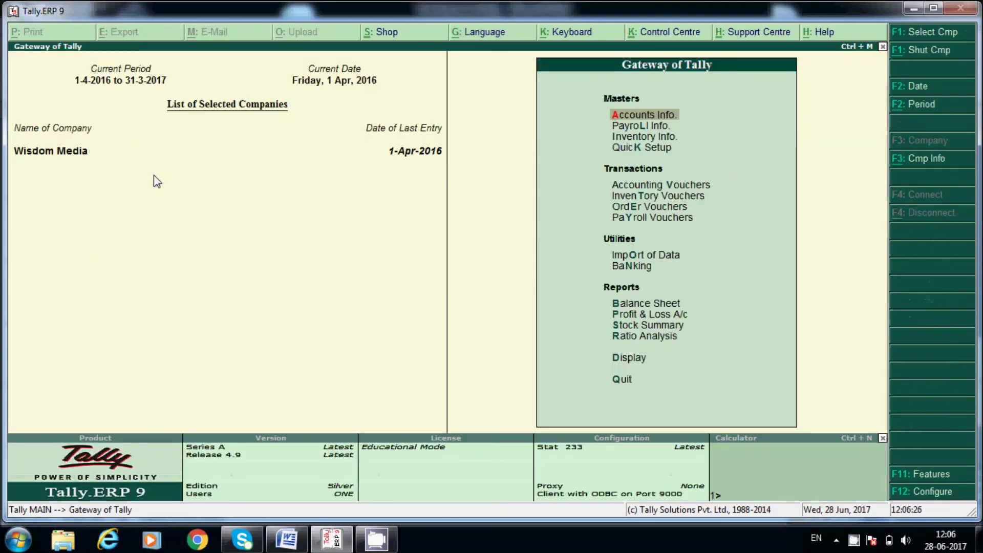
Drill from Stock Summary through Laptops and Acer Laptops into 14"Acer Laptop's monthly summary.
key("Down")
key("Down")
key("Down")
key("Down")
key("Down")
key("Down")
key("Down")
key("Down")
key("Down")
key("Down")
key("Down")
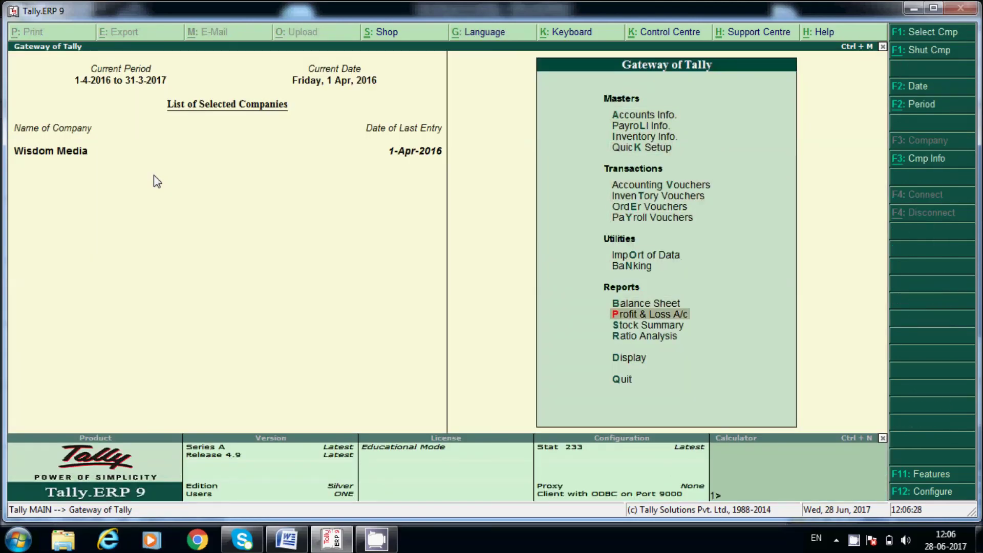
key("Down")
key("Return")
key("Return")
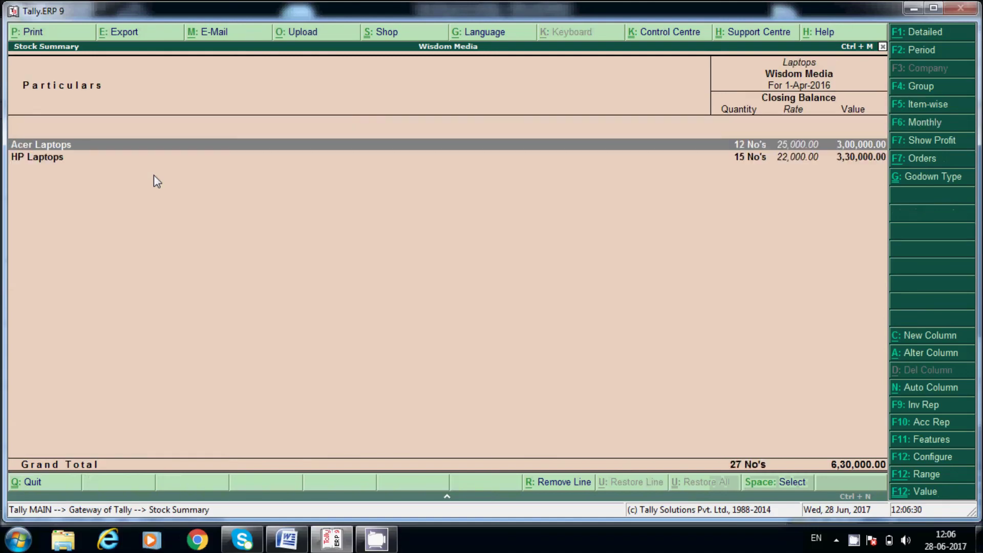
key("Return")
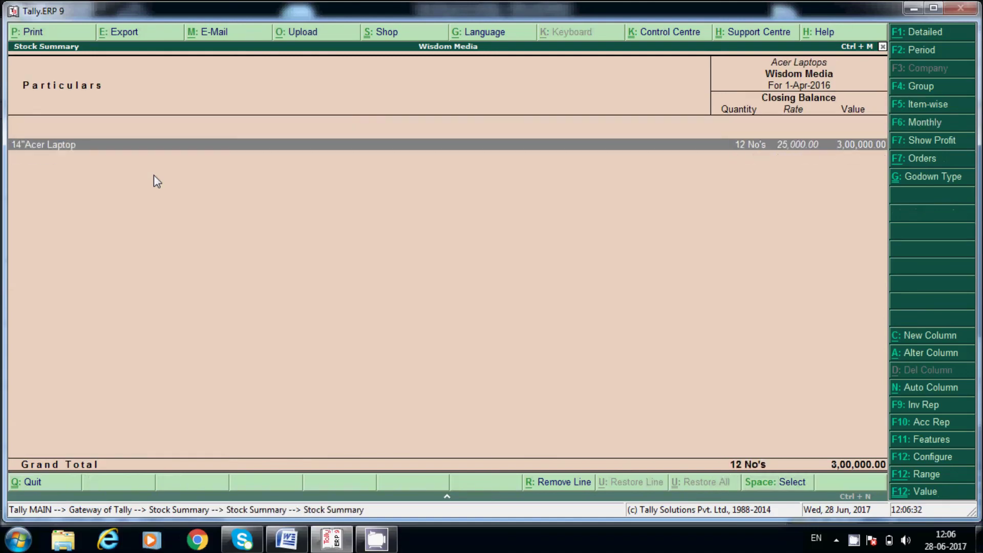
key("Return")
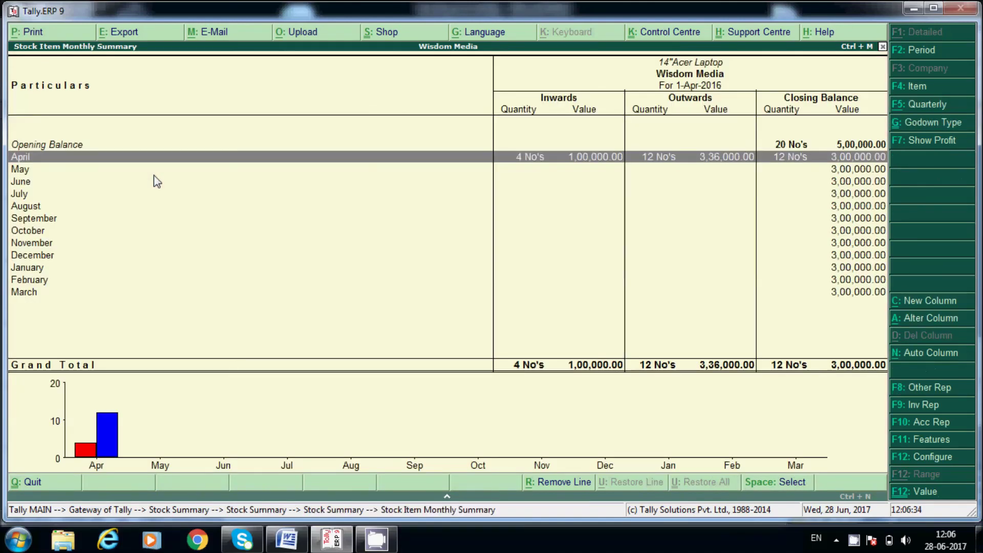
key("Return")
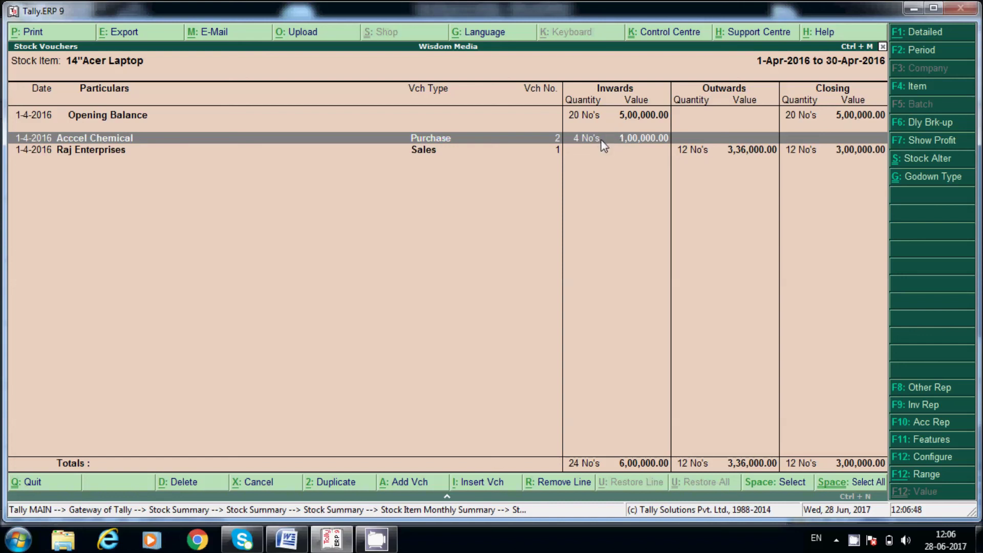
View the April Raj Enterprises sale entry, then return to the top-level Stock Summary.
left_click(522, 151)
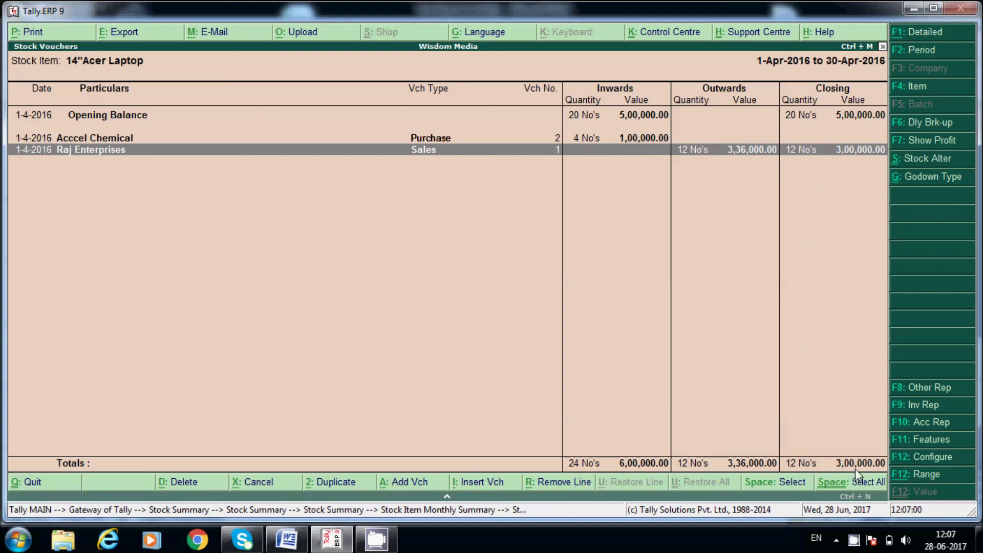
key("Escape")
key("Escape")
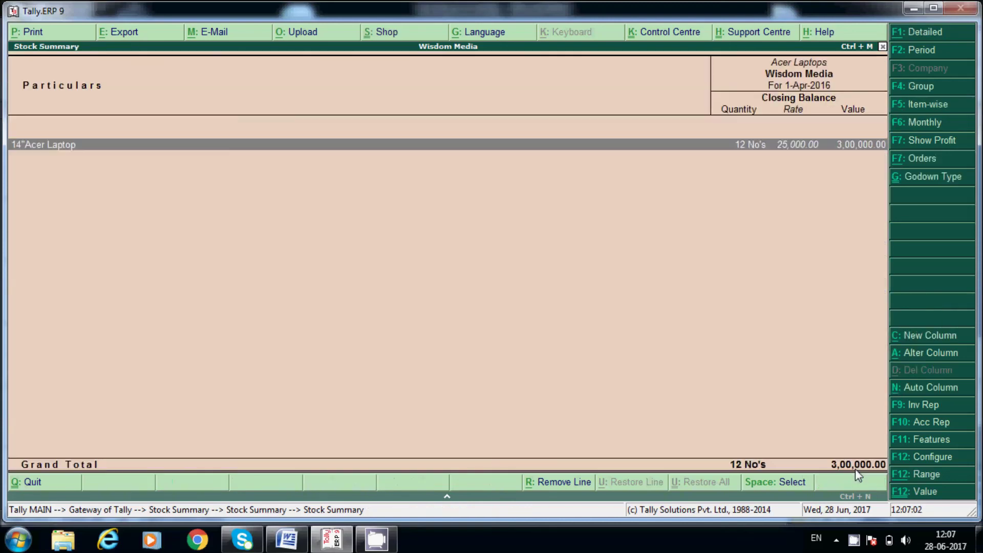
key("Escape")
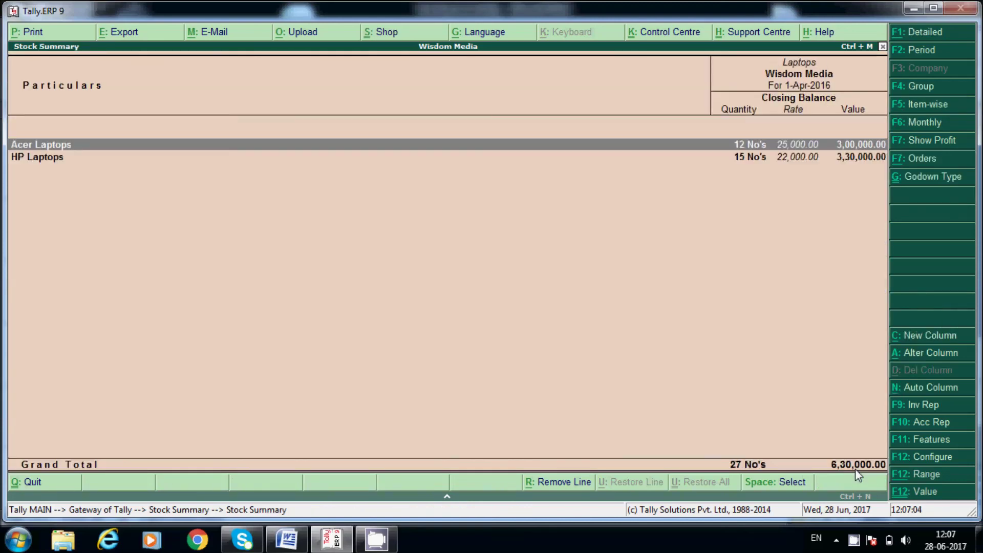
key("Escape")
key("Escape")
Review the Word notes at the Sales invoice posting (F8) heading and close the stock report to Gateway.
key("alt+Tab")
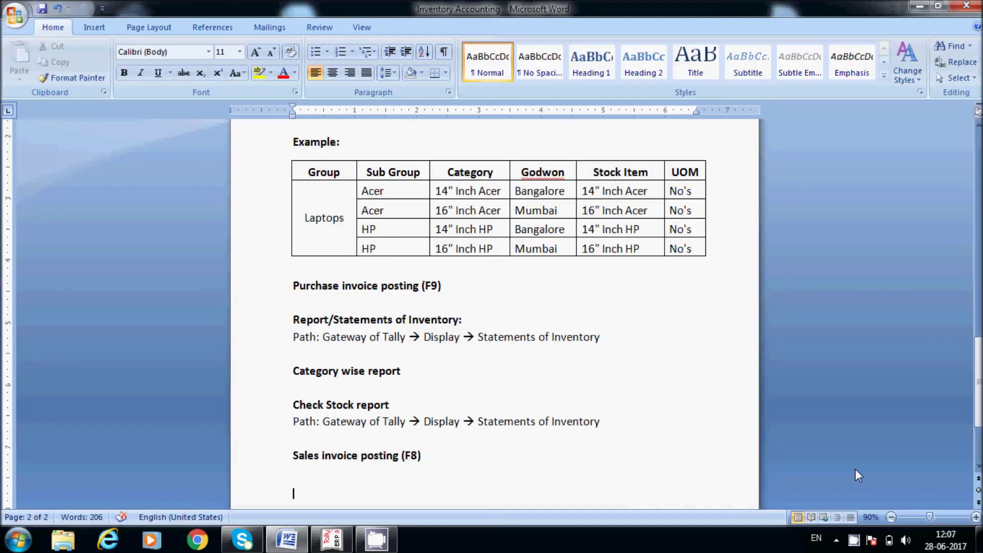
key("alt+Tab")
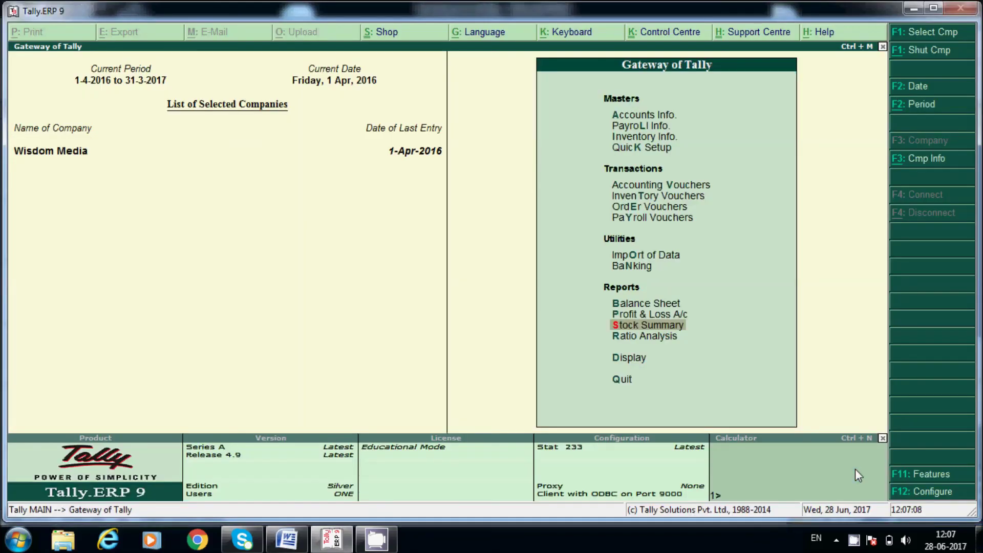
key("Escape")
key("Escape")
key("alt+Tab")
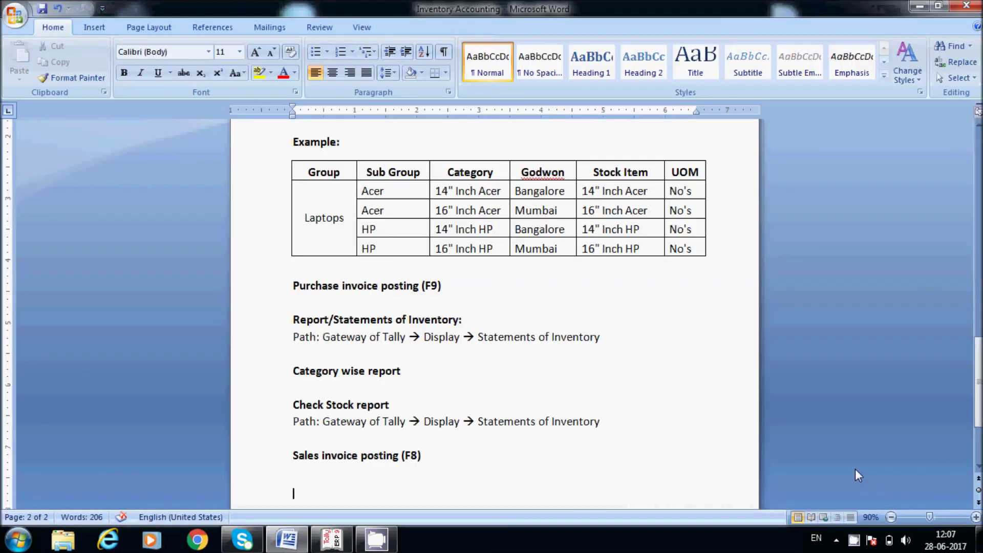
key("alt+Tab")
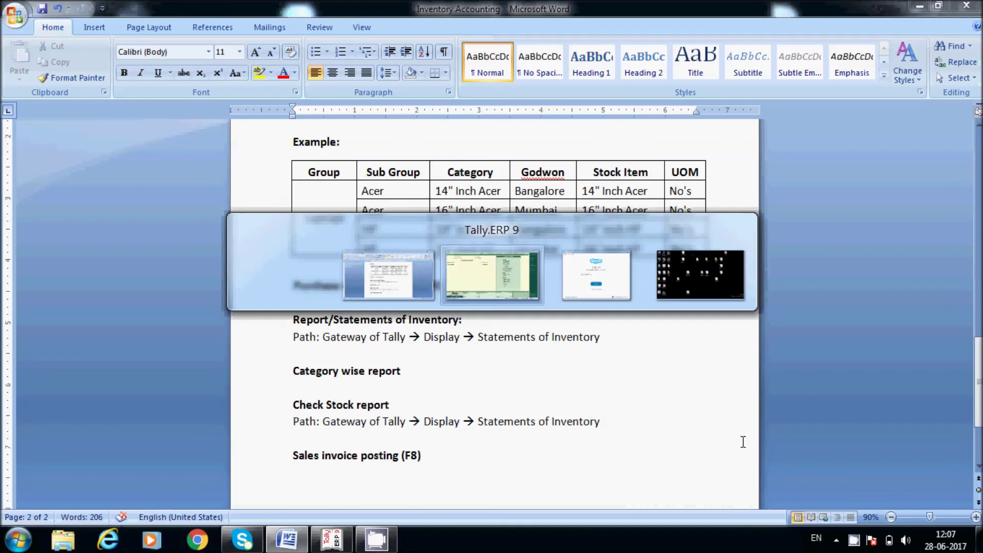